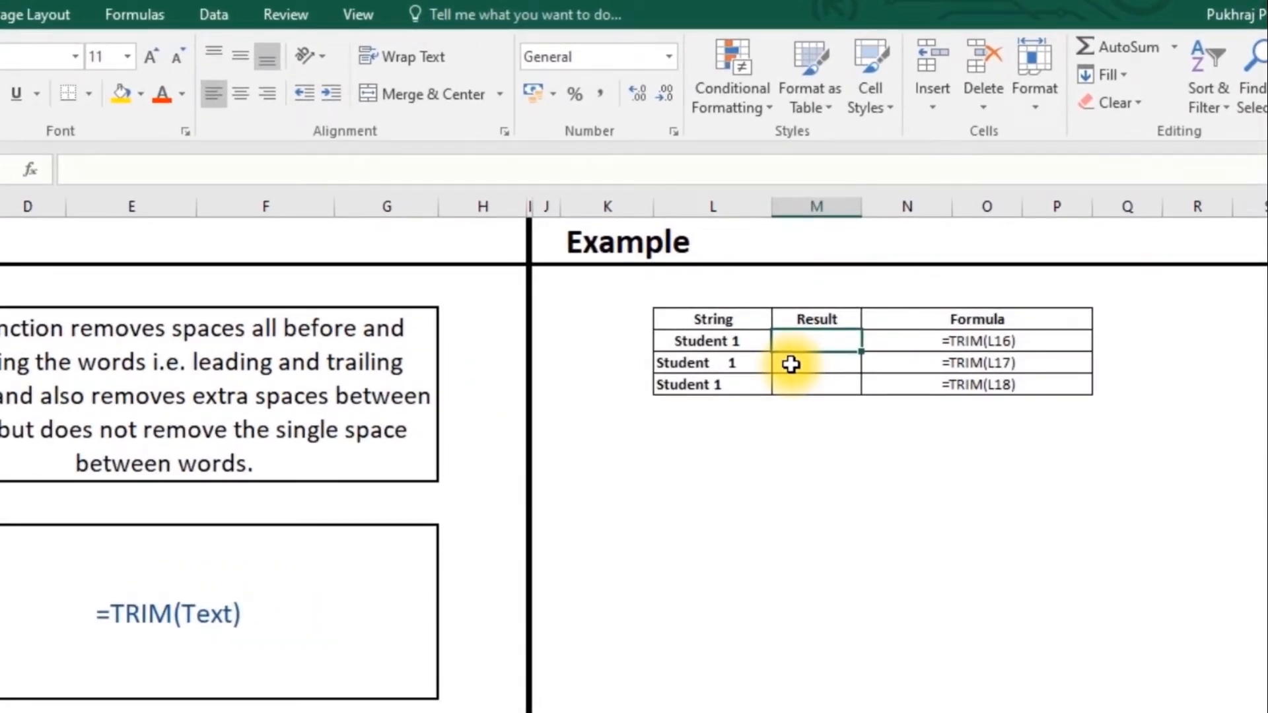
Examine the strings in L5:L7 for leading, in-between and trailing spaces, along with the empty result cell M5
{"action": "left_click", "coordinate": [738, 344]}
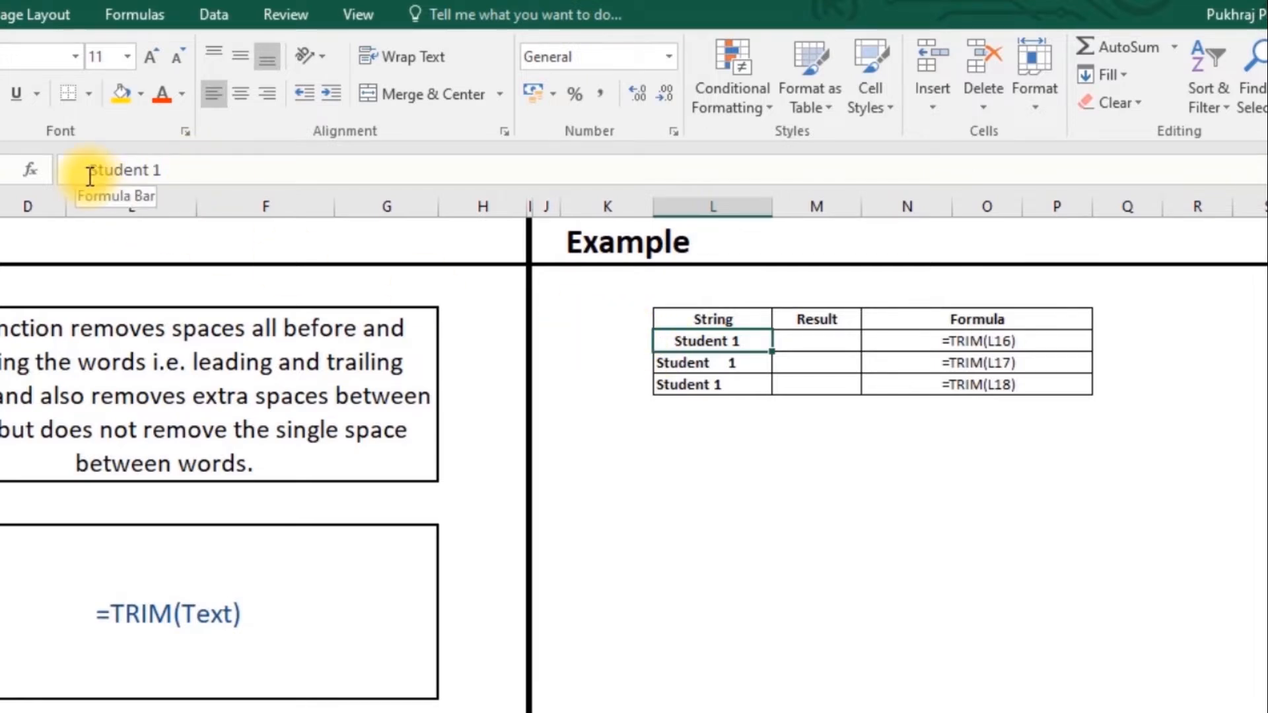
{"action": "left_click_drag", "start_coordinate": [87, 175], "coordinate": [141, 170]}
{"action": "left_click", "coordinate": [720, 364]}
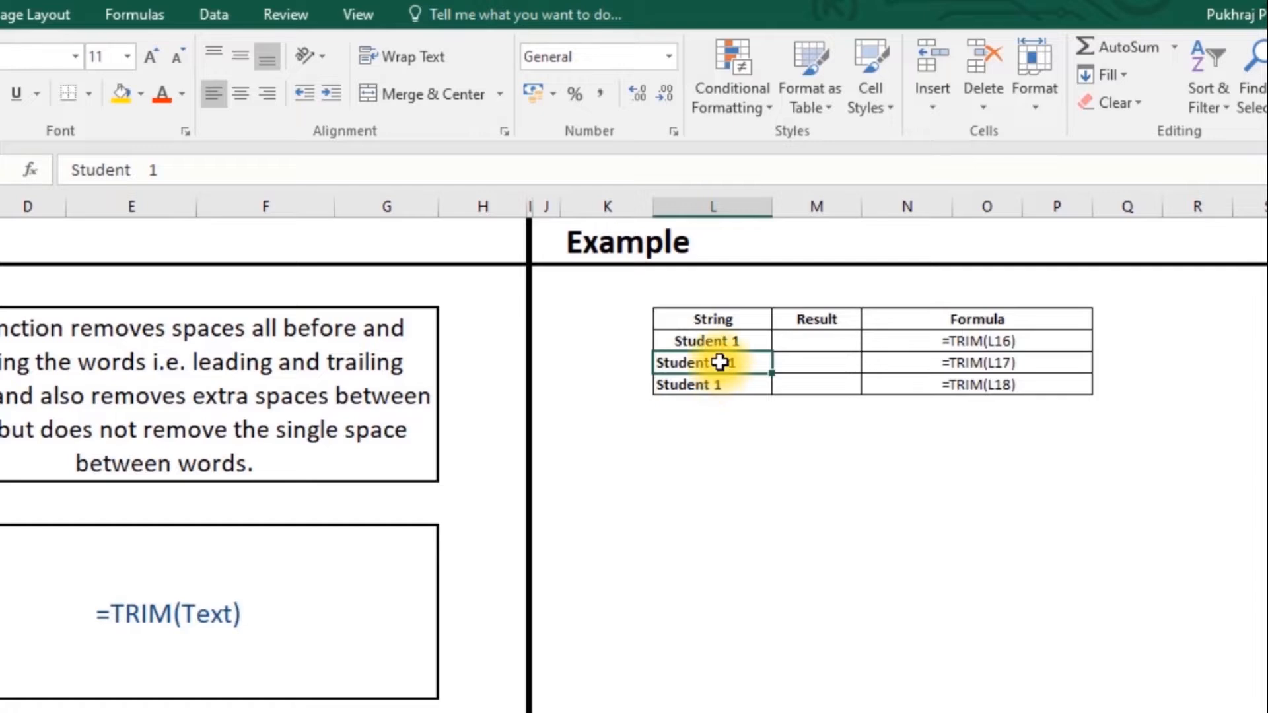
{"action": "left_click", "coordinate": [701, 384]}
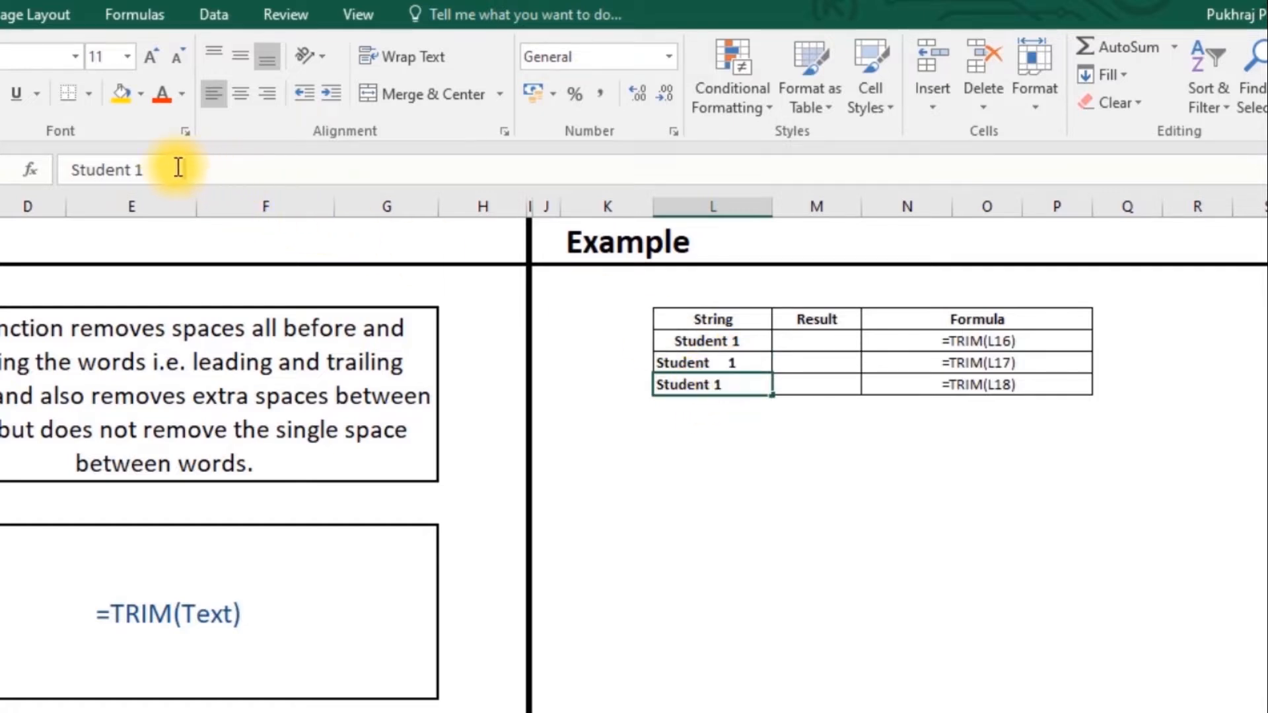
{"action": "left_click_drag", "start_coordinate": [141, 167], "coordinate": [255, 201]}
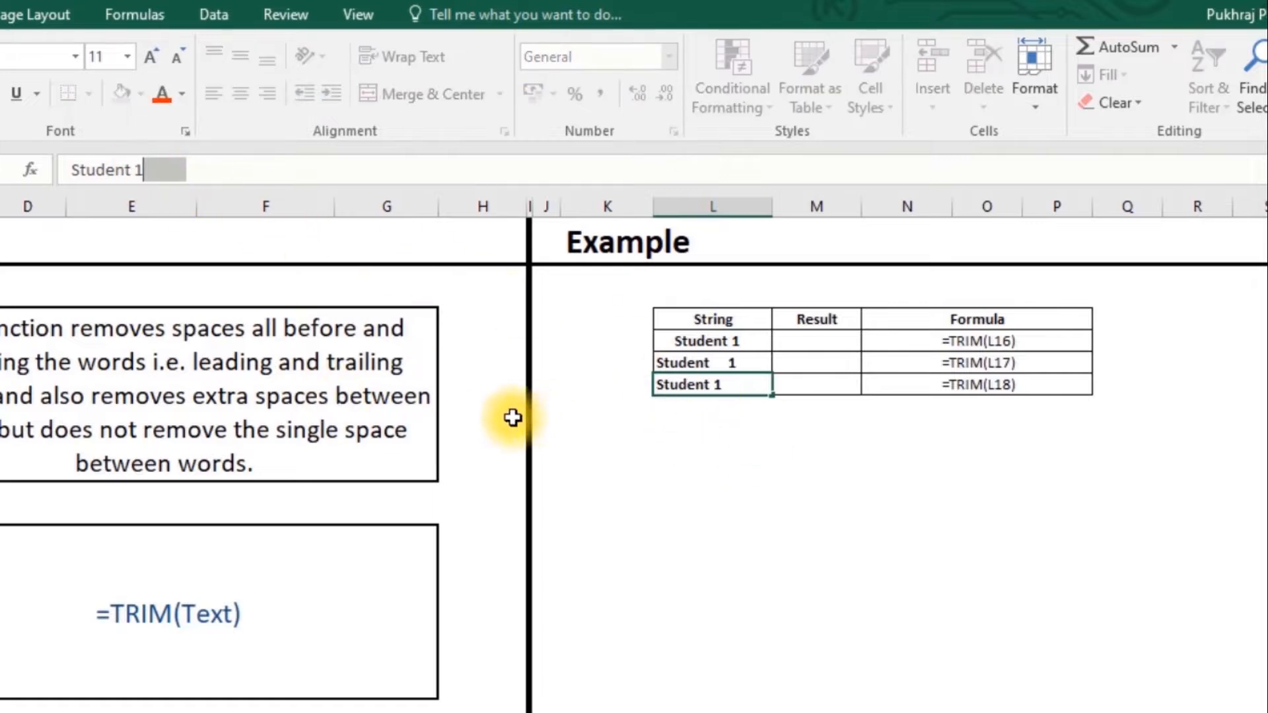
{"action": "left_click", "coordinate": [823, 346]}
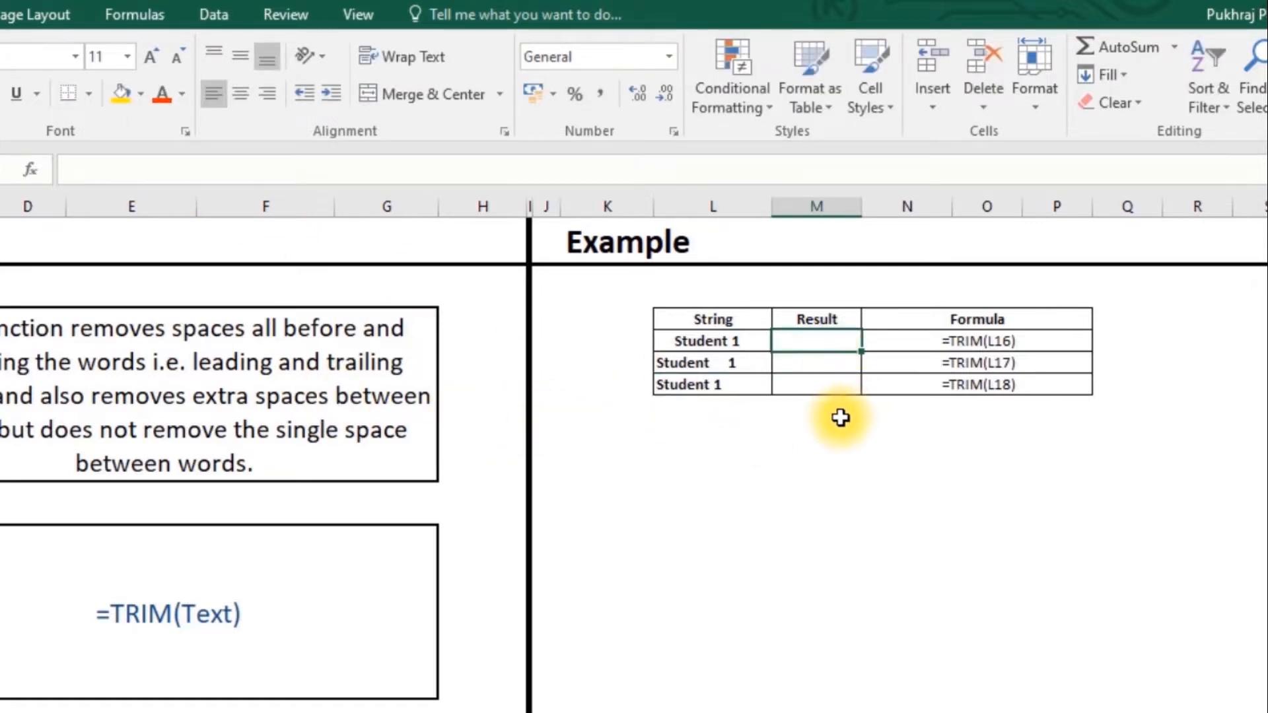
{"action": "left_click", "coordinate": [721, 341]}
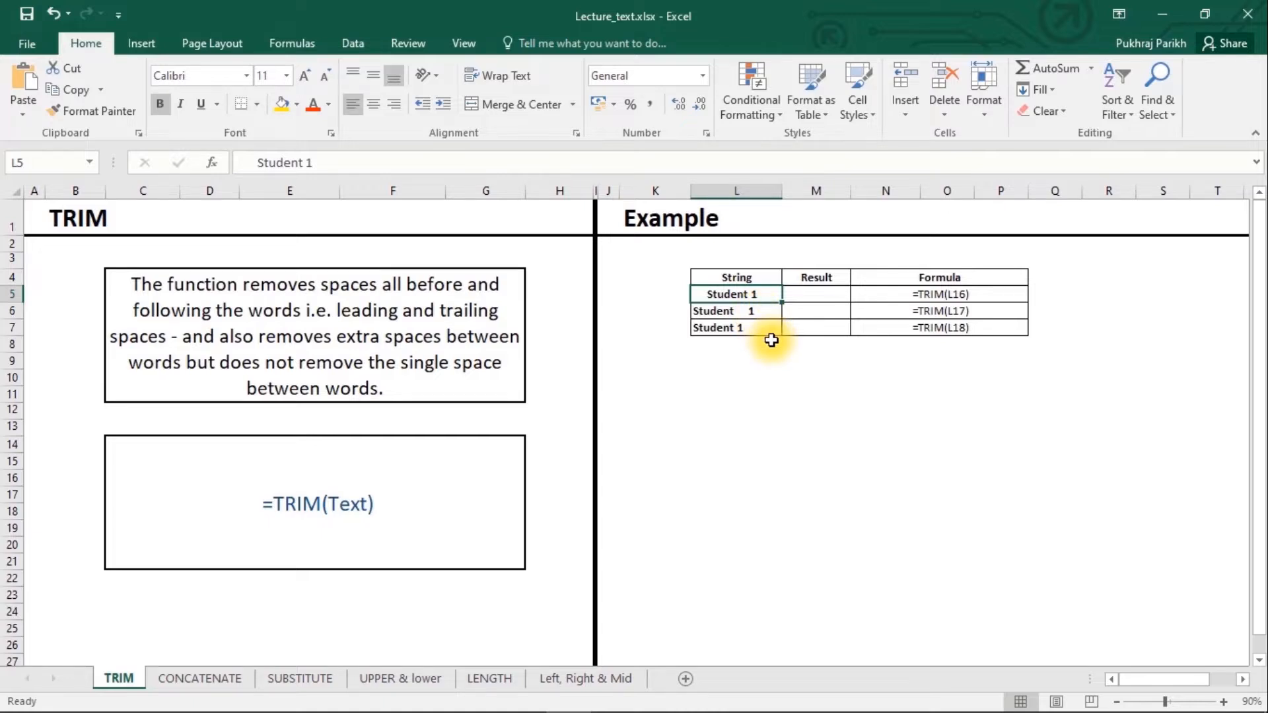
{"action": "left_click", "coordinate": [815, 294]}
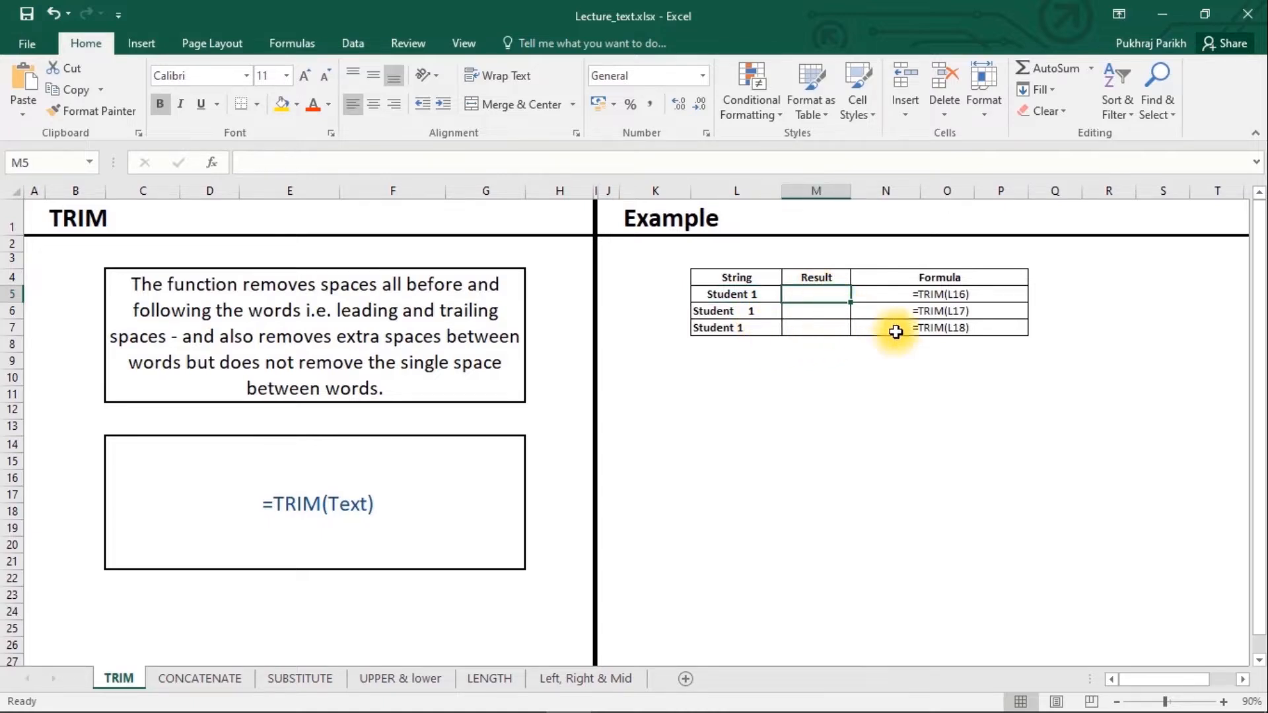
{"action": "left_click", "coordinate": [762, 295]}
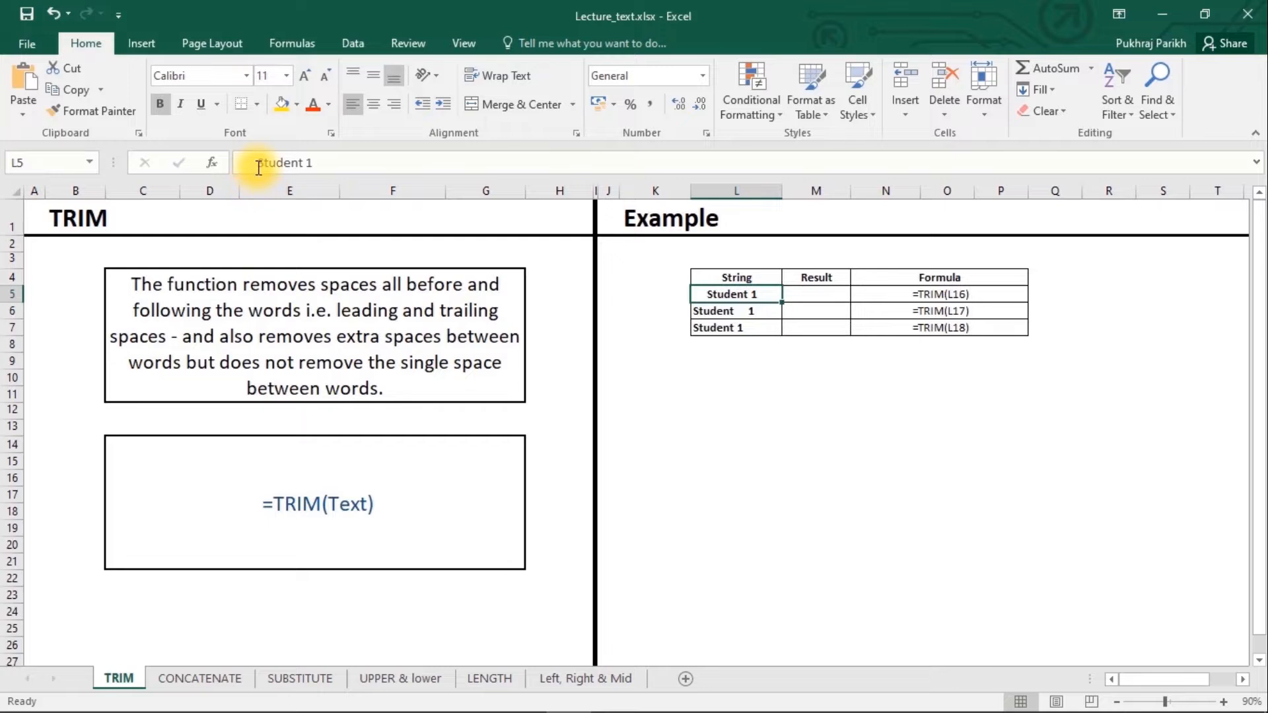
Enter the formula =TRIM(L5) in result cell M5 for the first student string
{"action": "key", "text": "Right"}
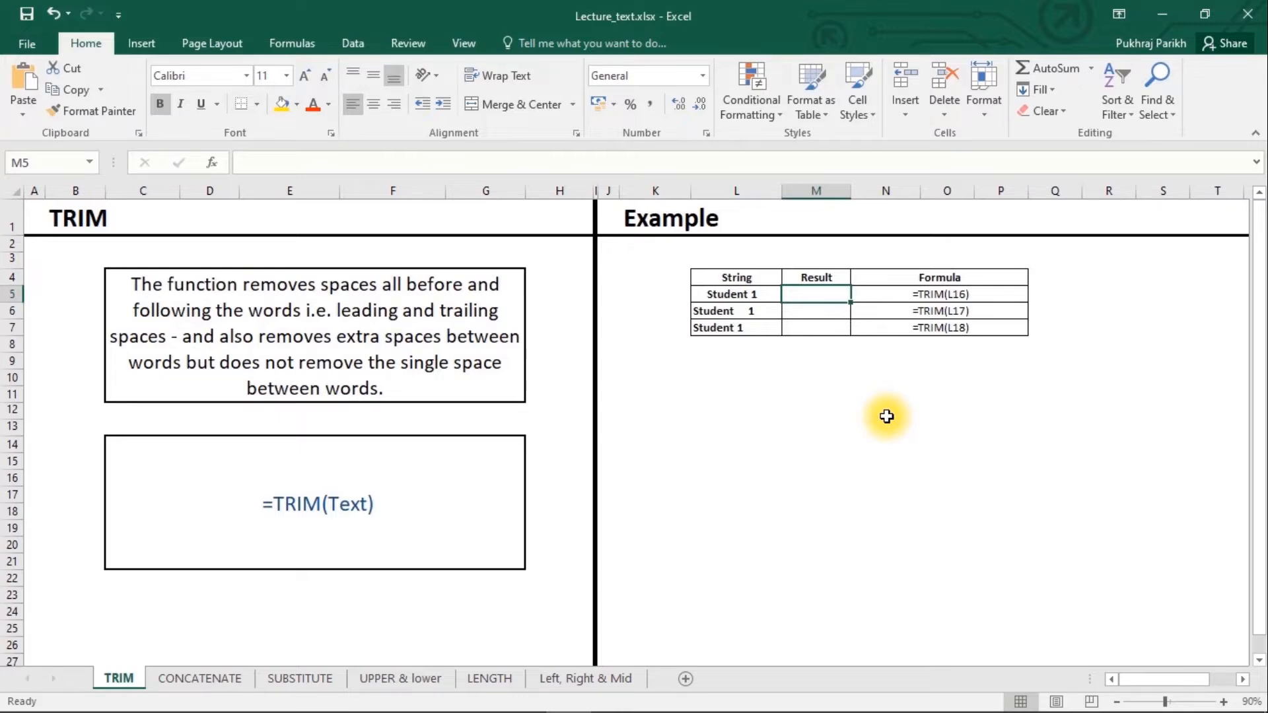
{"action": "type", "text": "="}
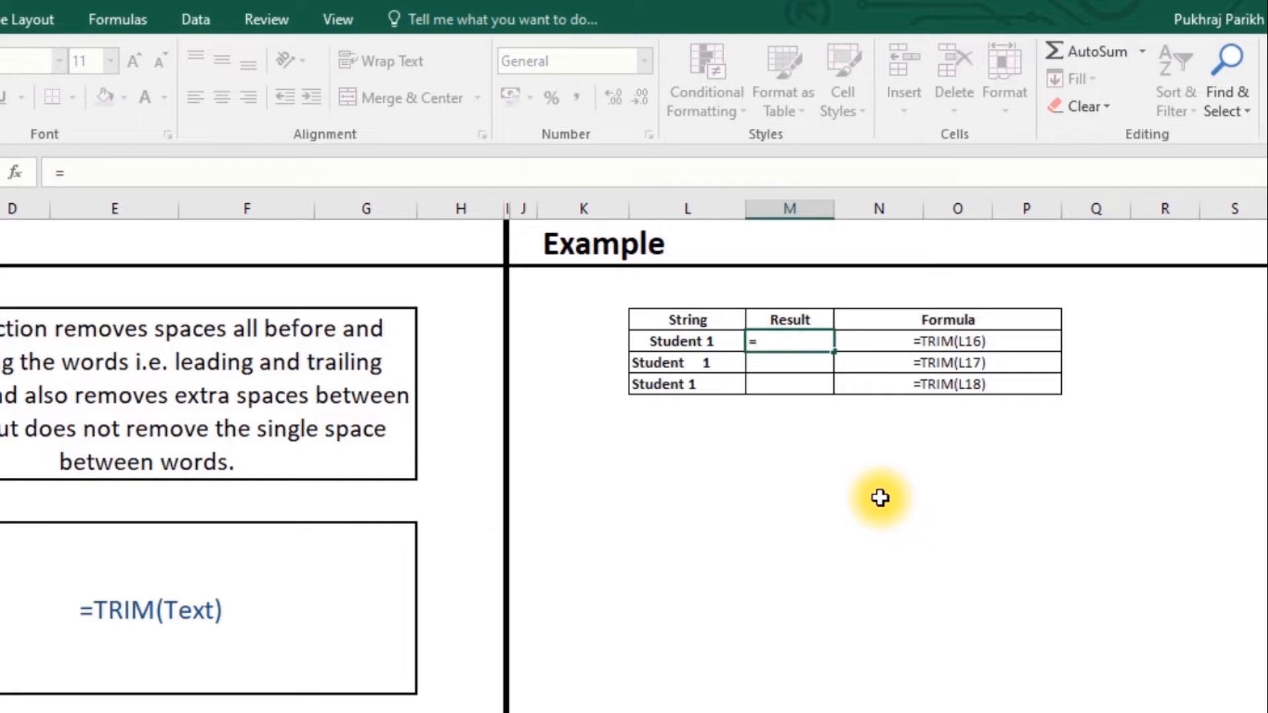
{"action": "type", "text": "tr"}
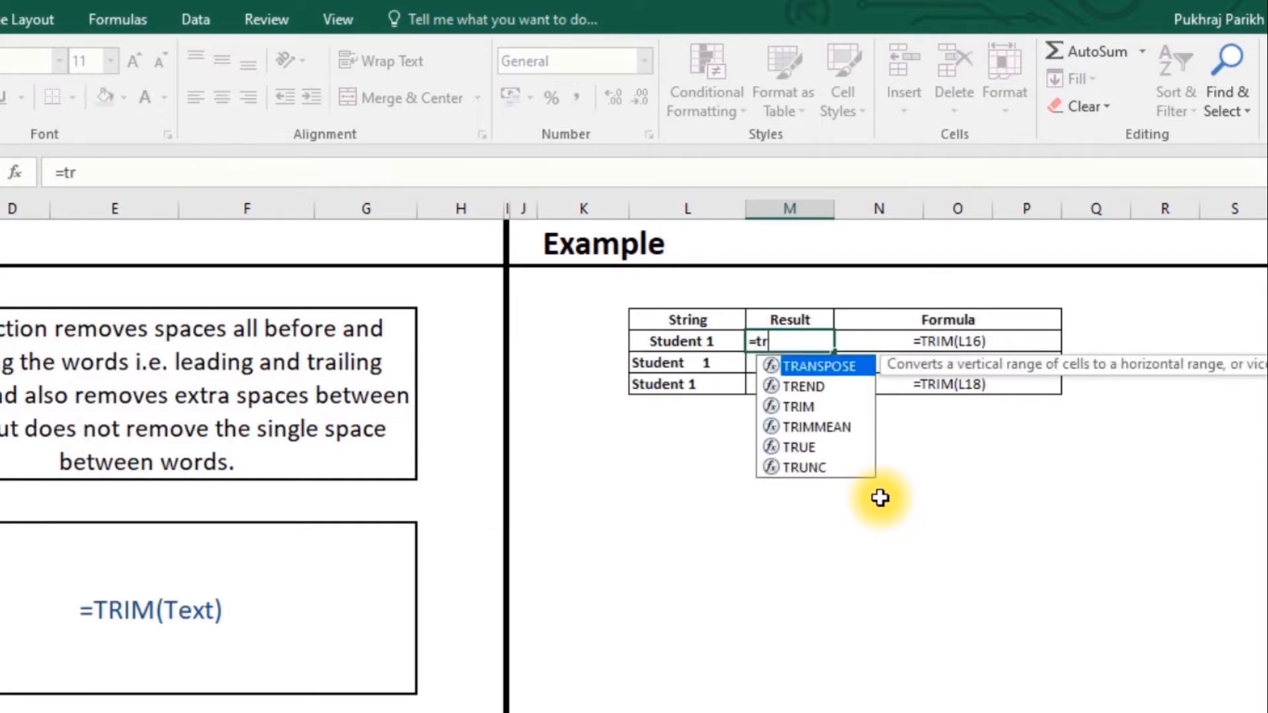
{"action": "type", "text": "im"}
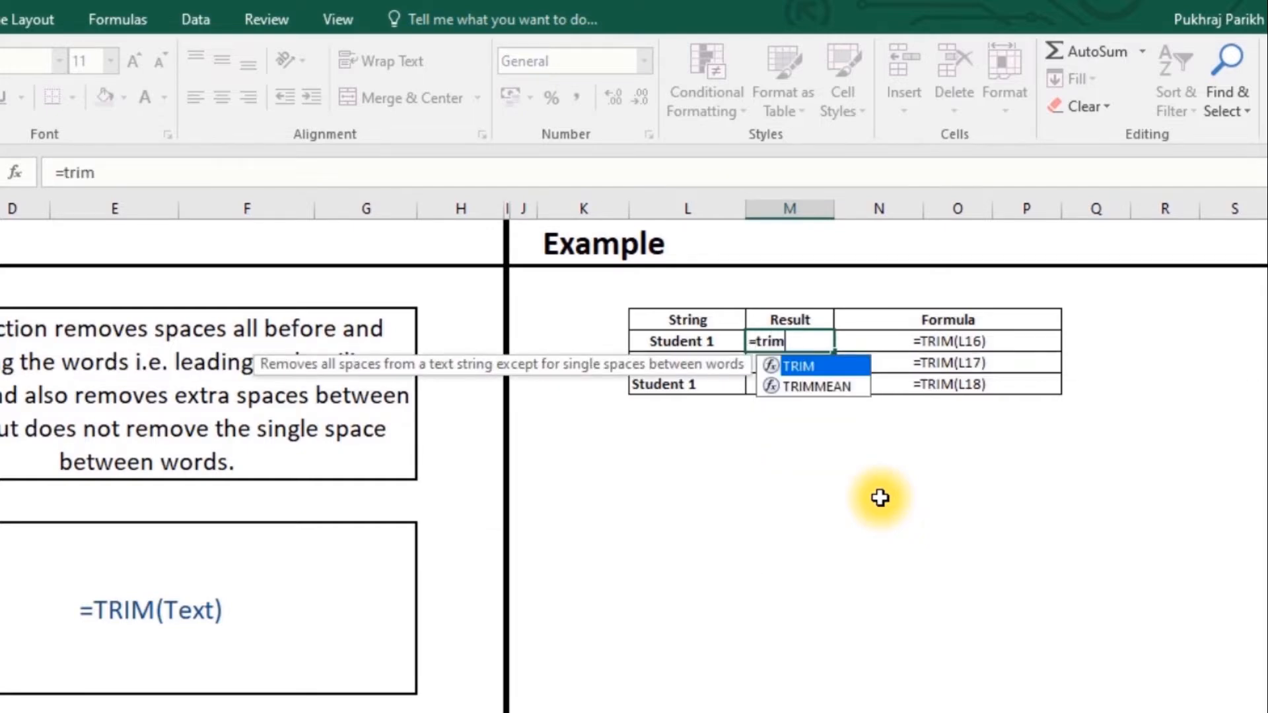
{"action": "key", "text": "Tab"}
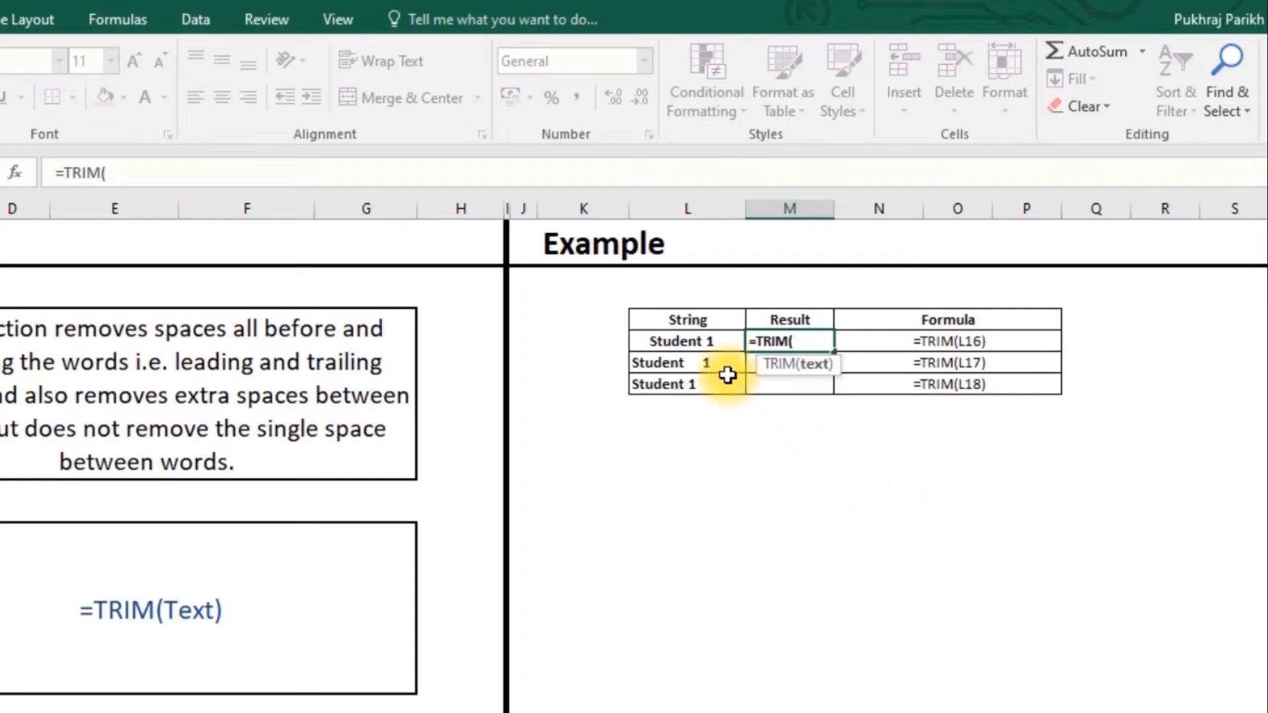
{"action": "left_click", "coordinate": [689, 339]}
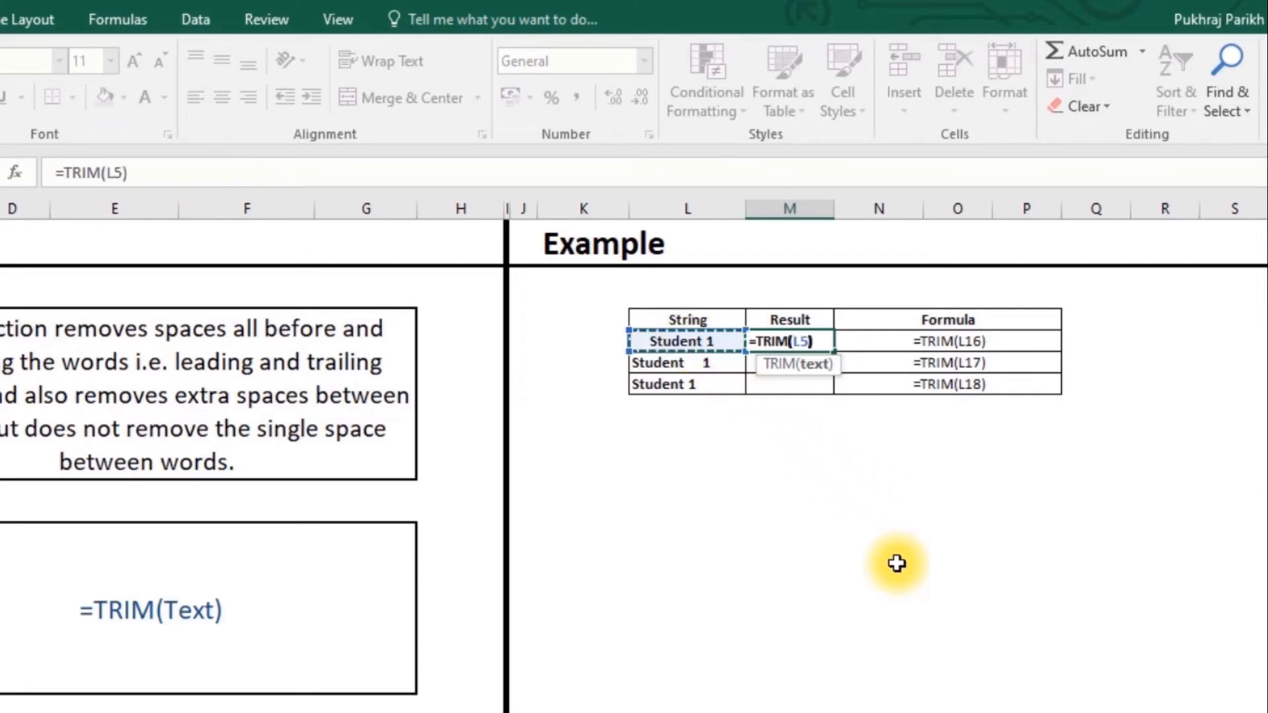
{"action": "type", "text": ")"}
{"action": "key", "text": "Return"}
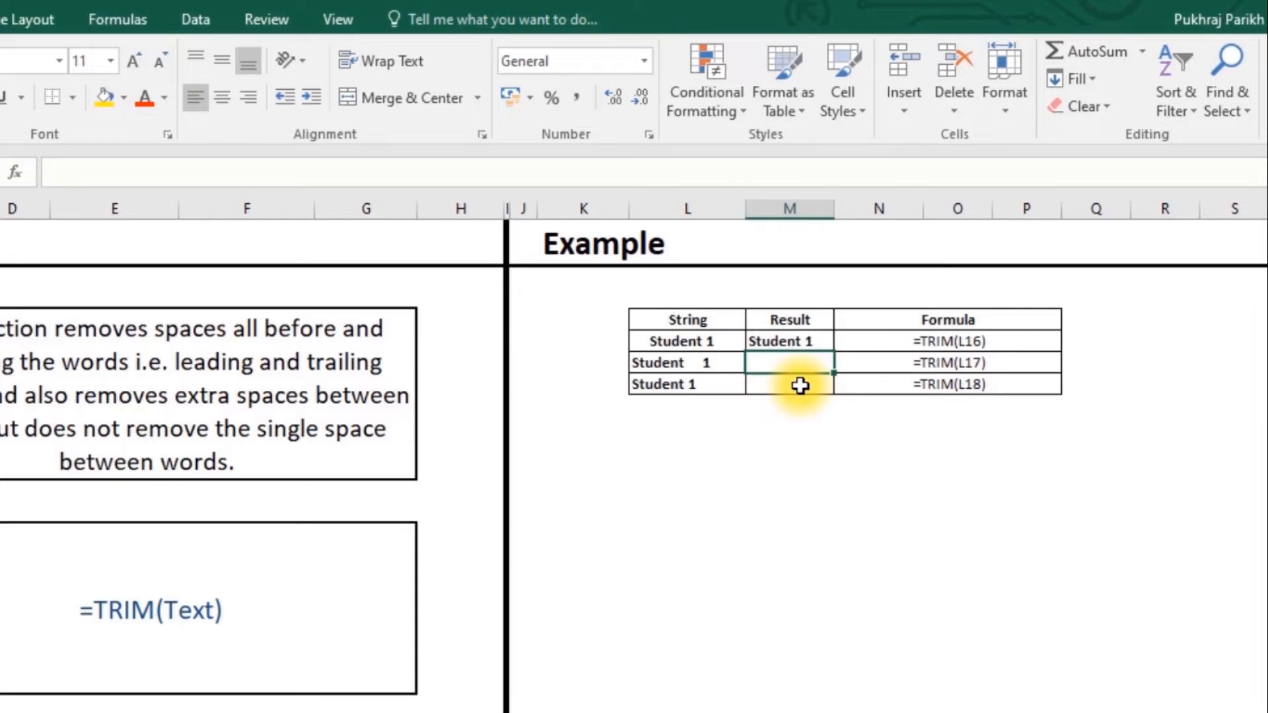
Enter a TRIM formula in result cell M6 that references the second string in L6
{"action": "type", "text": "="}
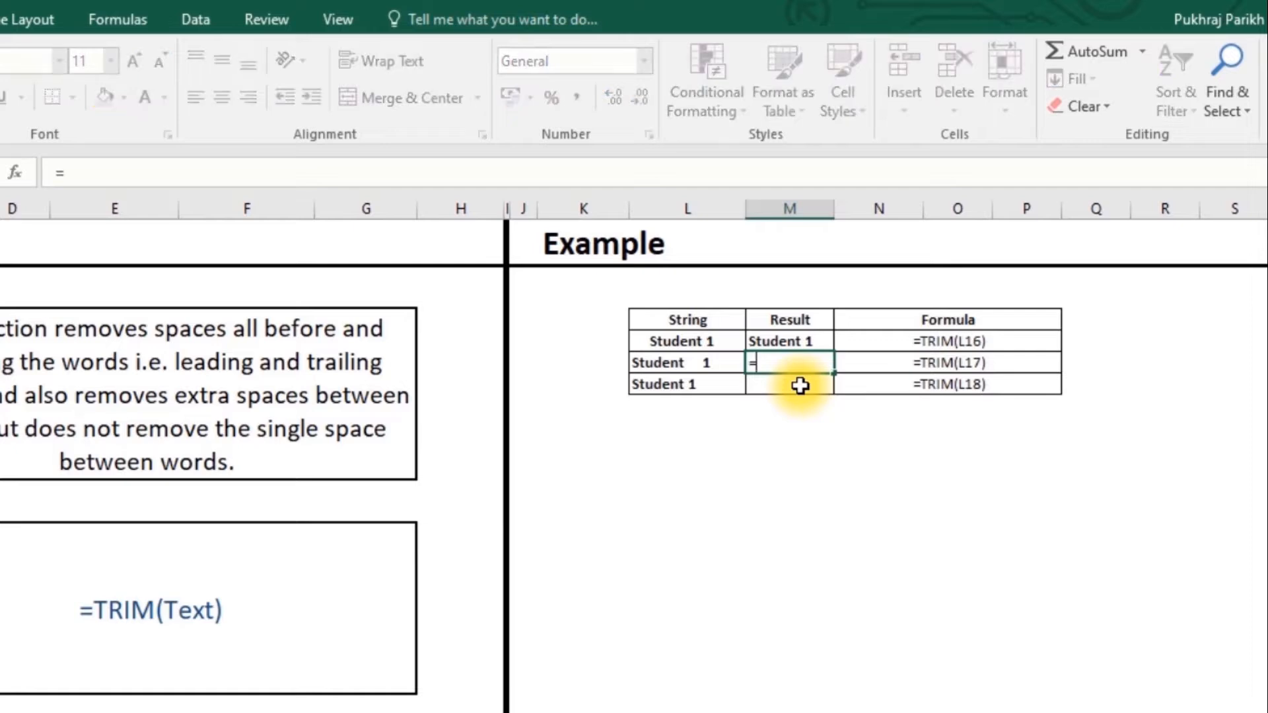
{"action": "type", "text": "trim"}
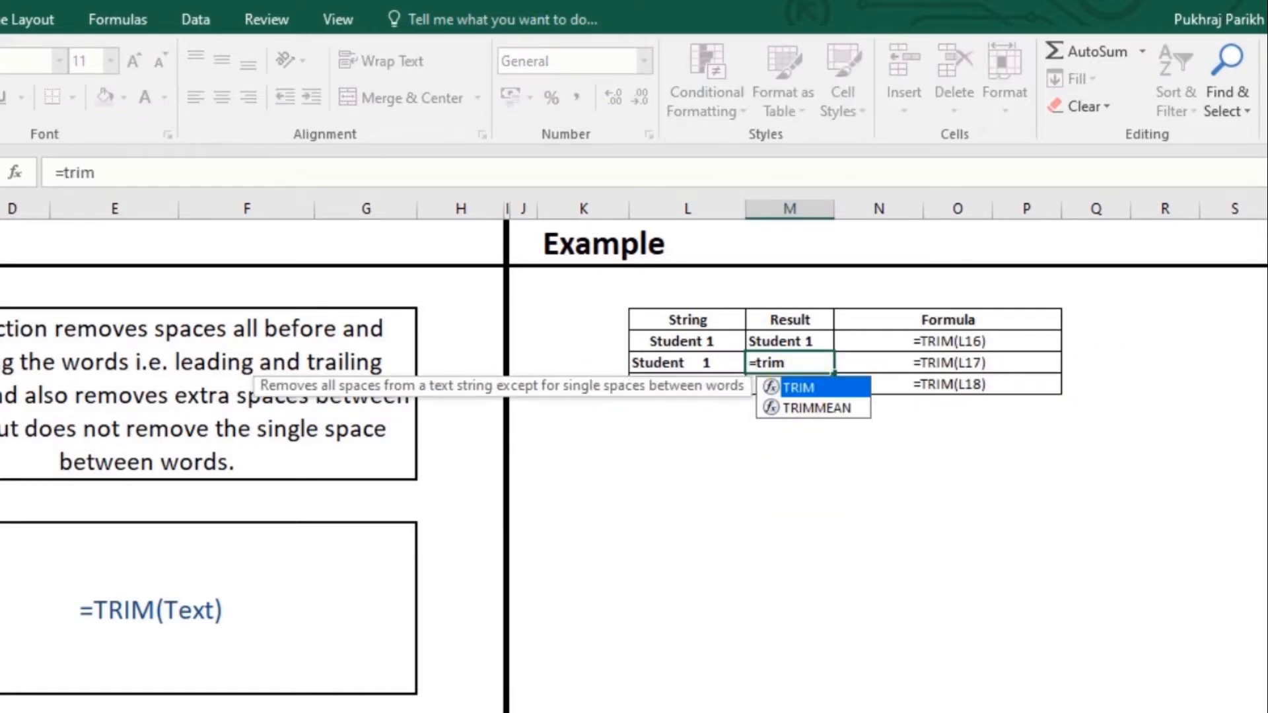
{"action": "double_click", "coordinate": [822, 387]}
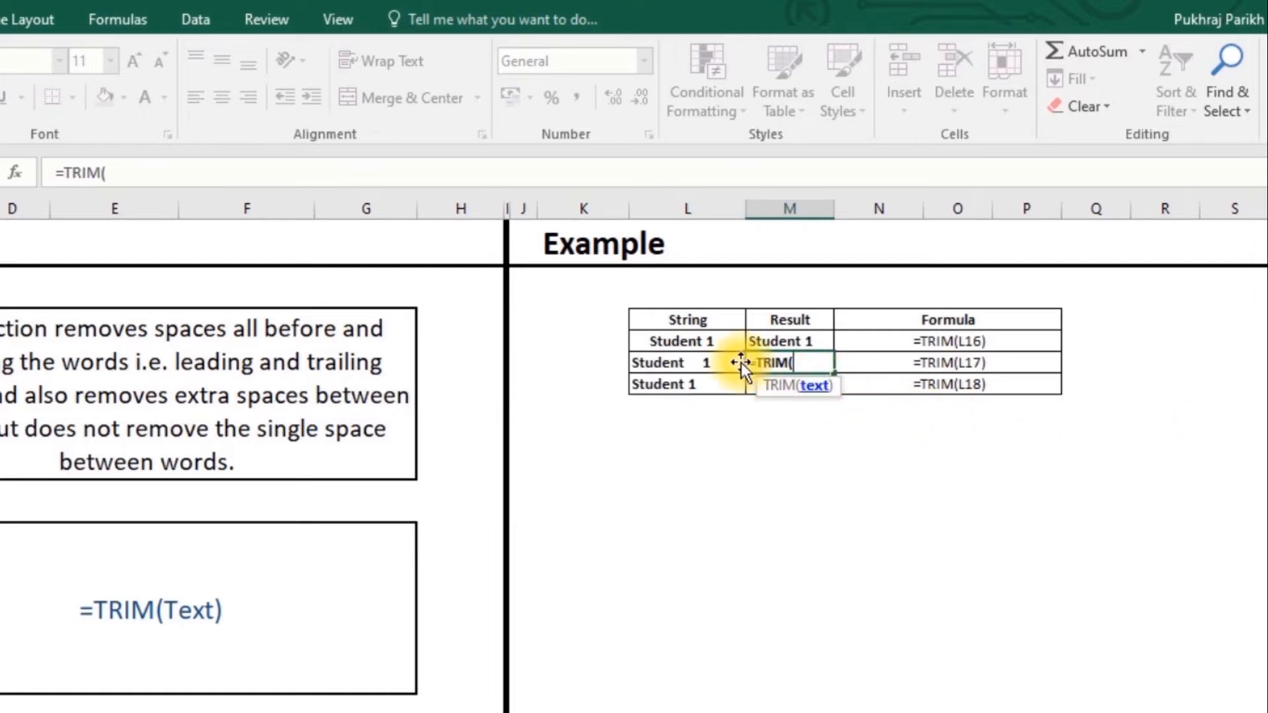
{"action": "left_click", "coordinate": [687, 363]}
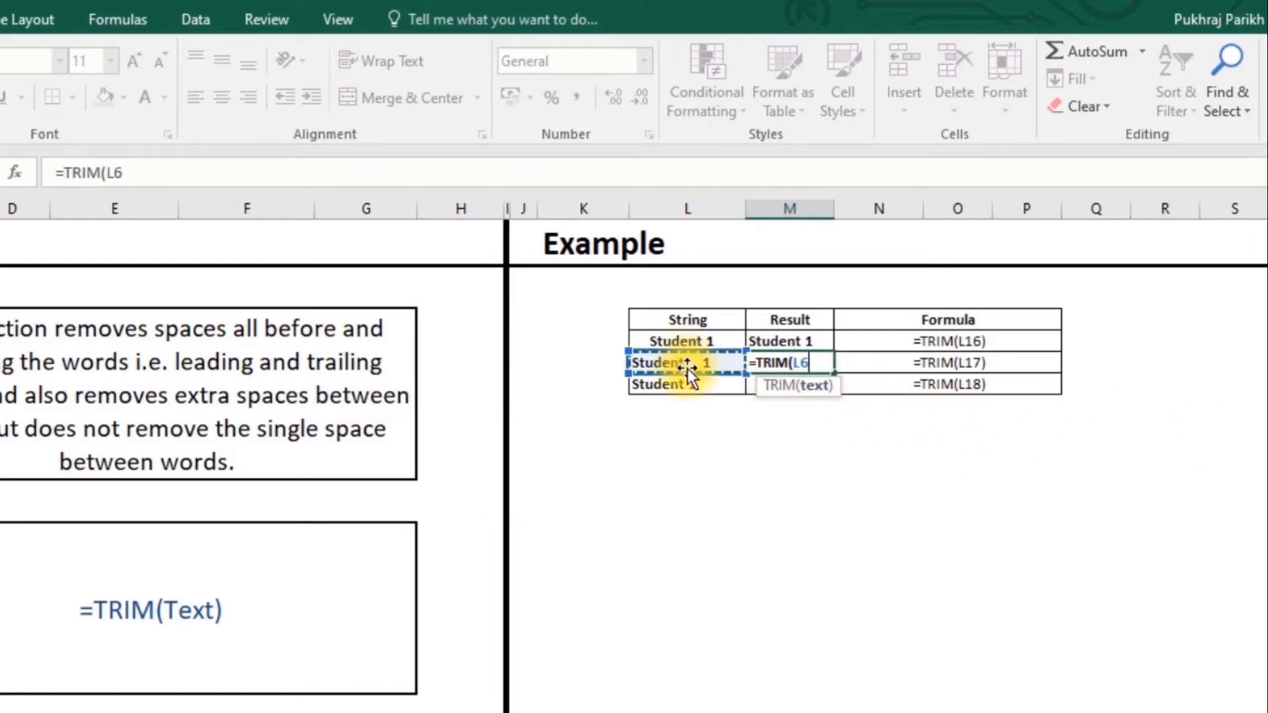
{"action": "key", "text": "Return"}
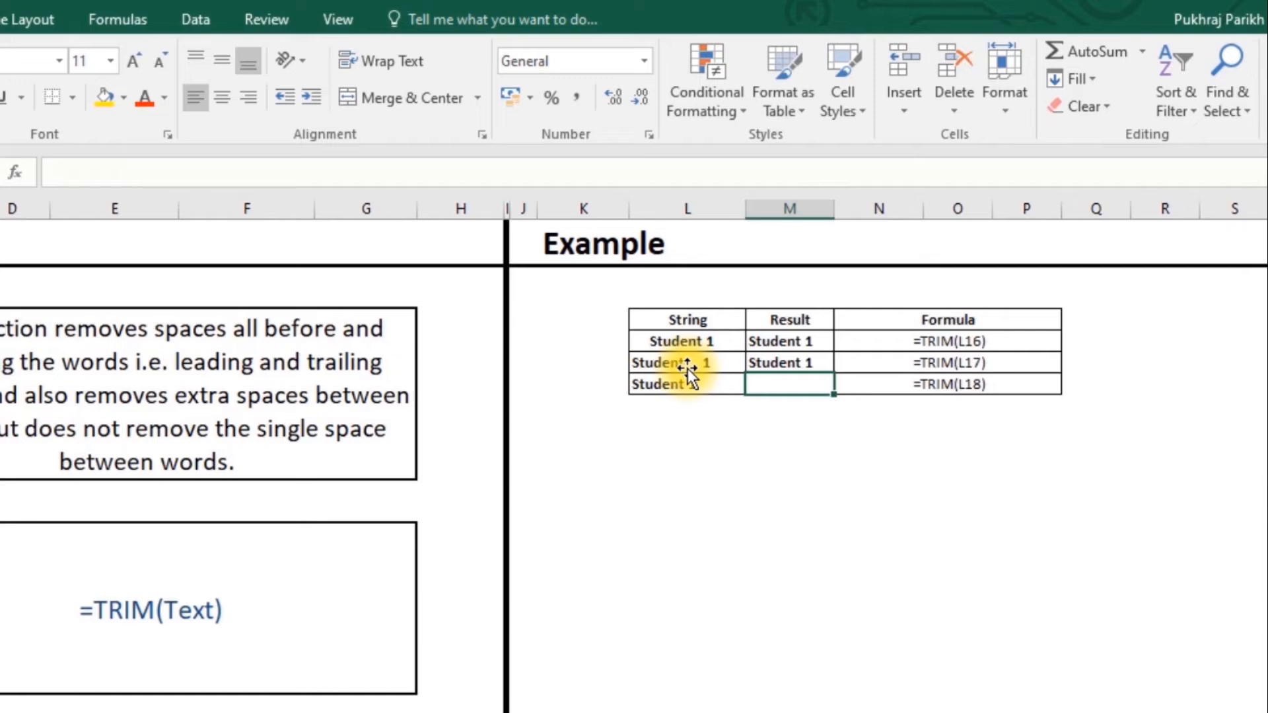
Inspect the third string in L7 for trailing spaces and fill the TRIM formula from M6 down to M7
{"action": "left_click", "coordinate": [796, 362]}
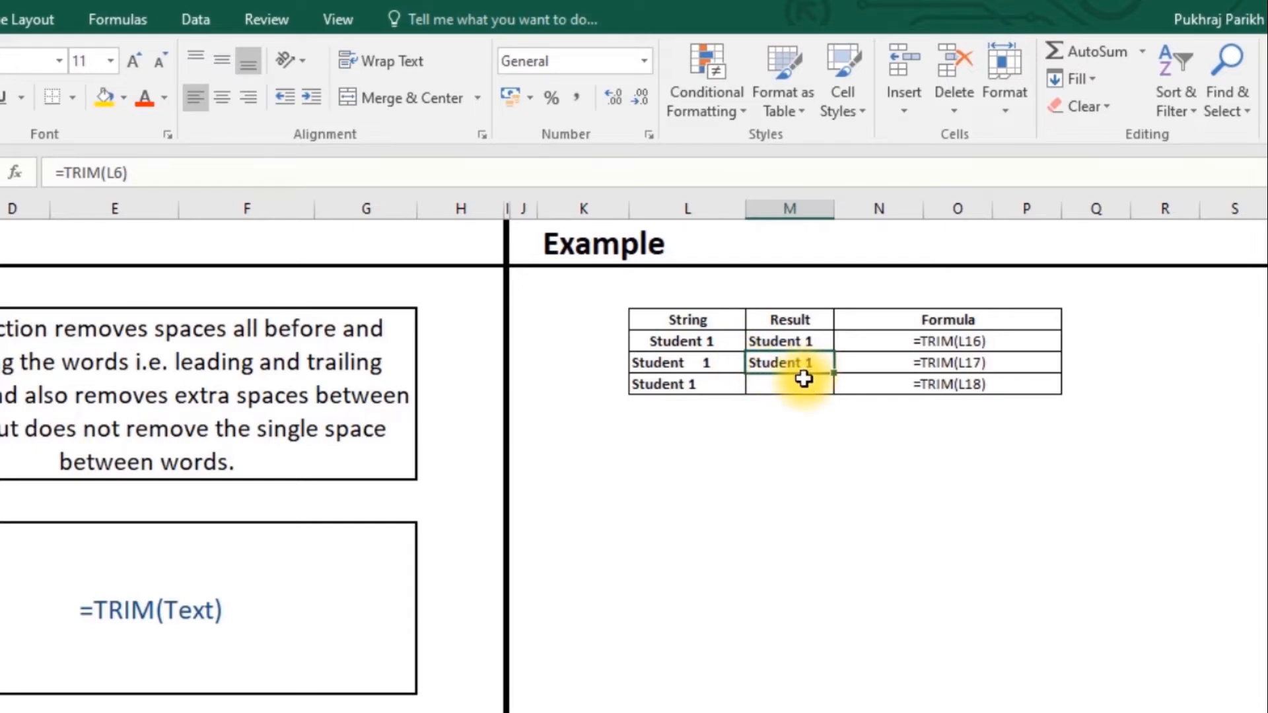
{"action": "left_click", "coordinate": [714, 393]}
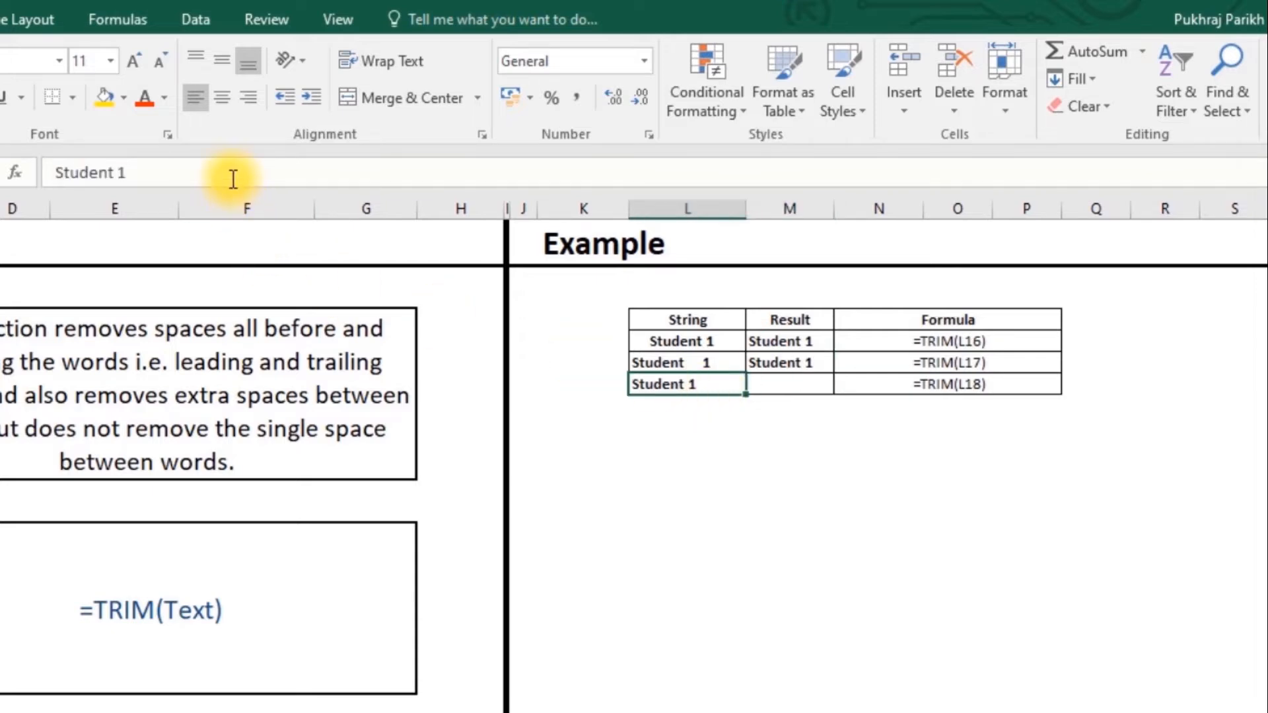
{"action": "left_click_drag", "start_coordinate": [183, 165], "coordinate": [127, 168]}
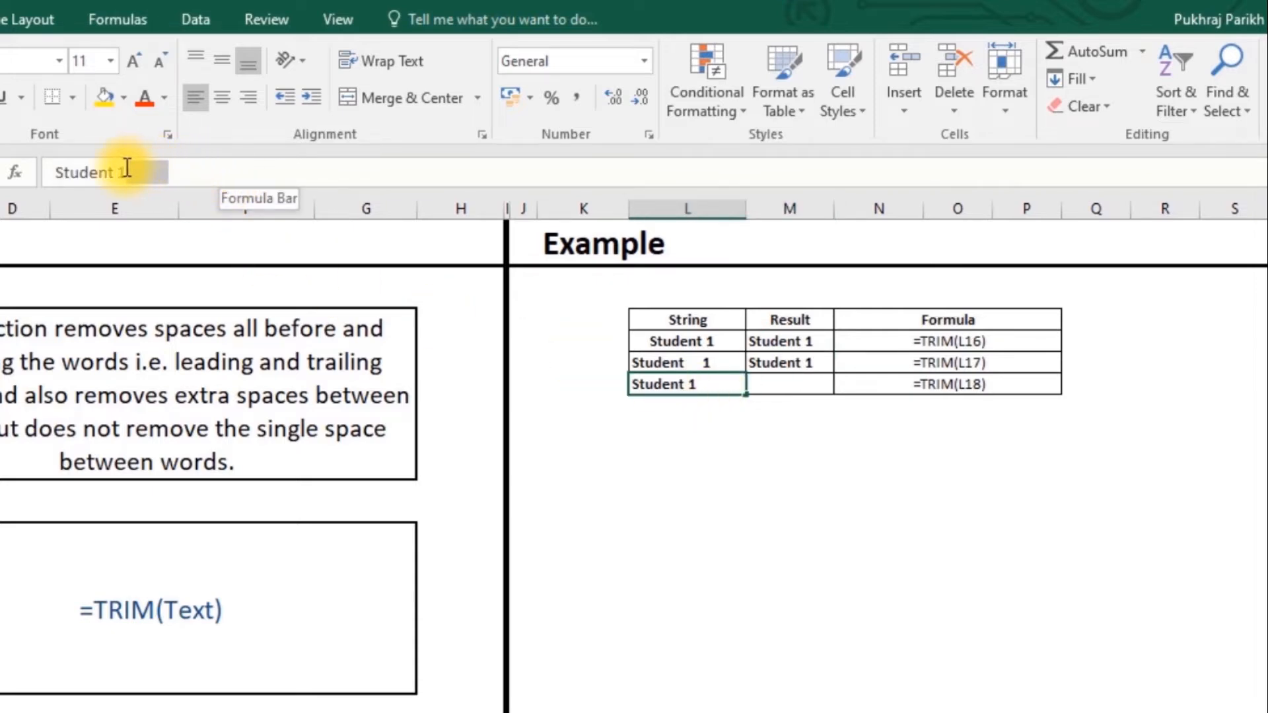
{"action": "left_click", "coordinate": [155, 172]}
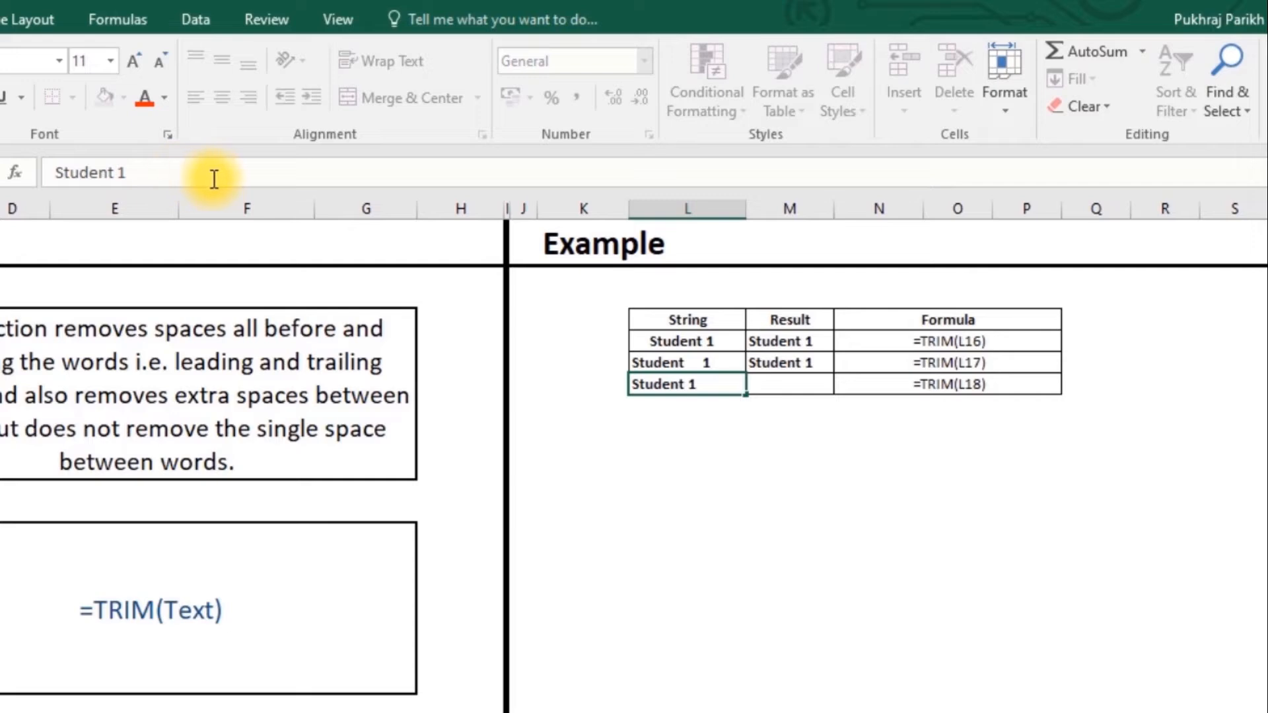
{"action": "key", "text": "Escape"}
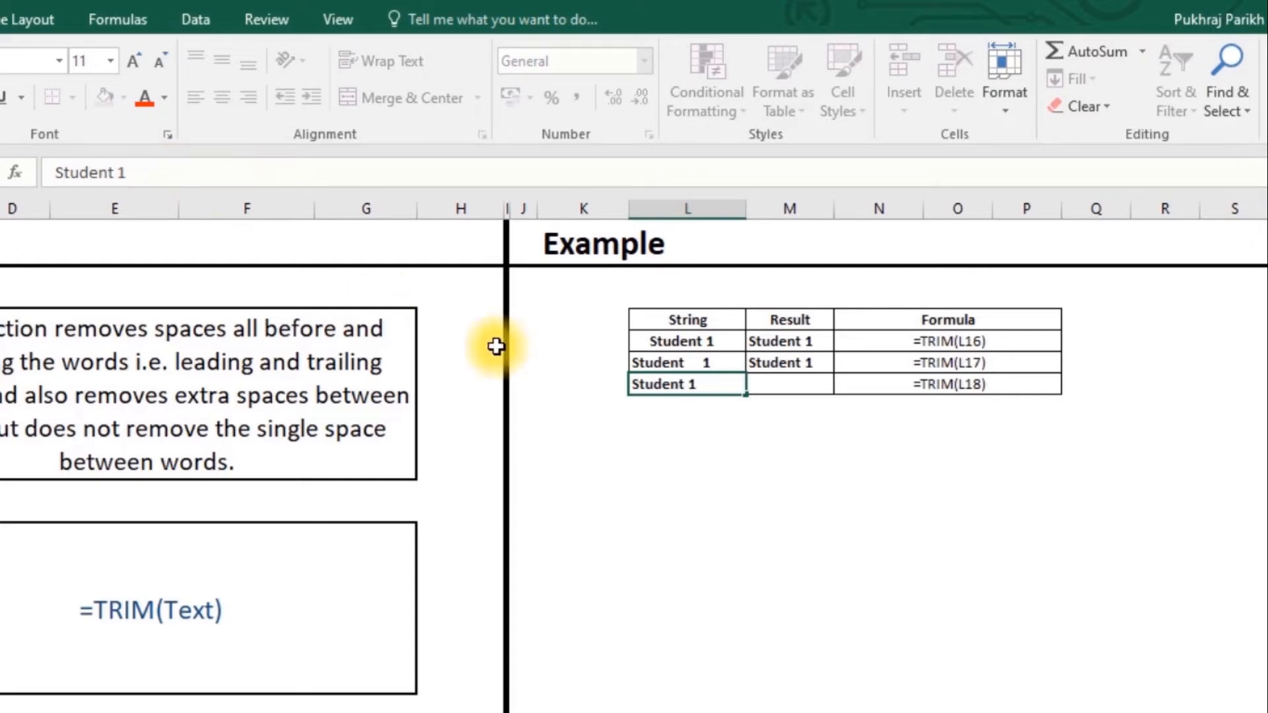
{"action": "left_click", "coordinate": [801, 362]}
{"action": "left_click_drag", "start_coordinate": [832, 374], "coordinate": [825, 401]}
{"action": "left_click", "coordinate": [785, 386]}
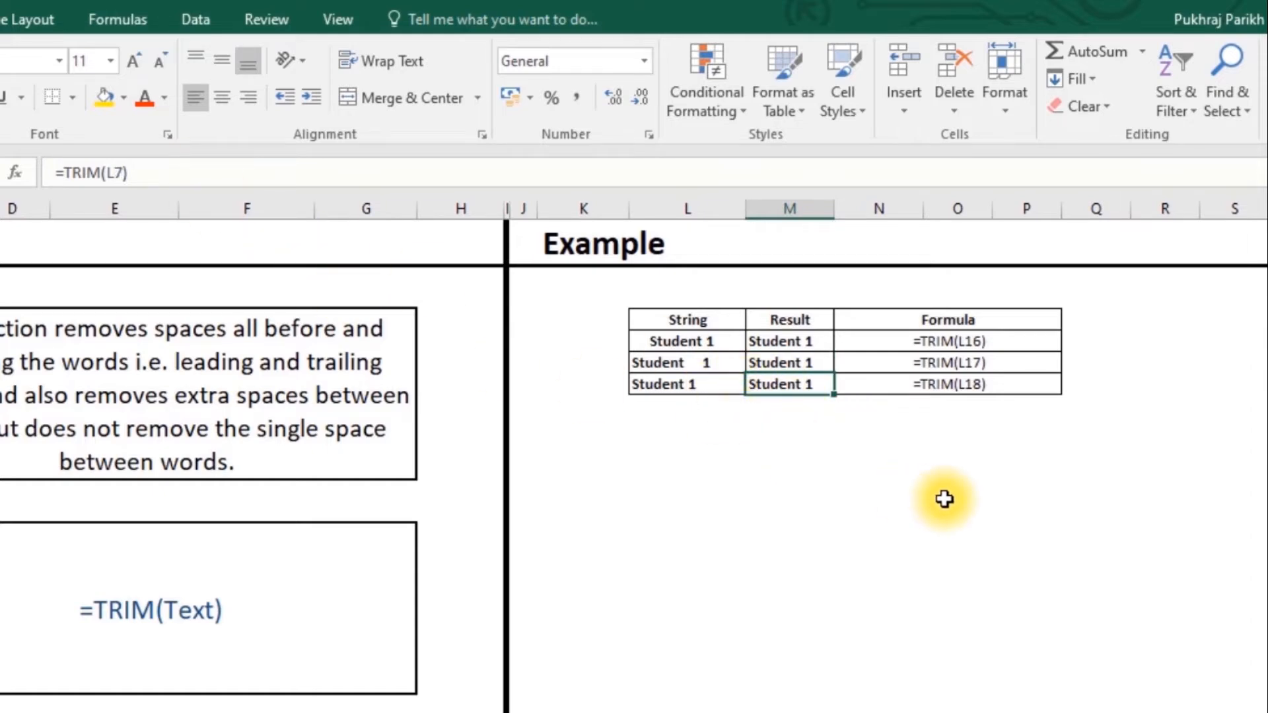
{"action": "left_click", "coordinate": [796, 428]}
{"action": "left_click", "coordinate": [791, 388]}
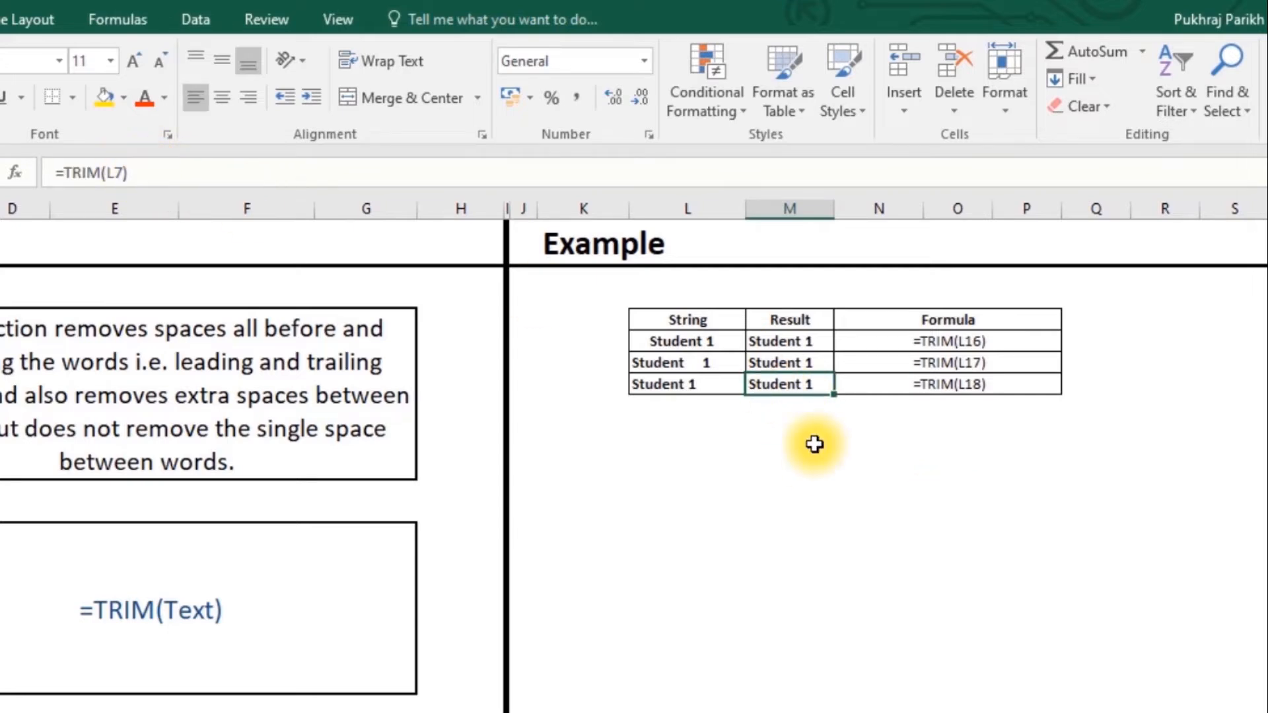
Replace the TRIM formulas in M5:M7 with their values by copying and pasting values in place, and check M7's content
{"action": "left_click_drag", "start_coordinate": [788, 336], "coordinate": [796, 381]}
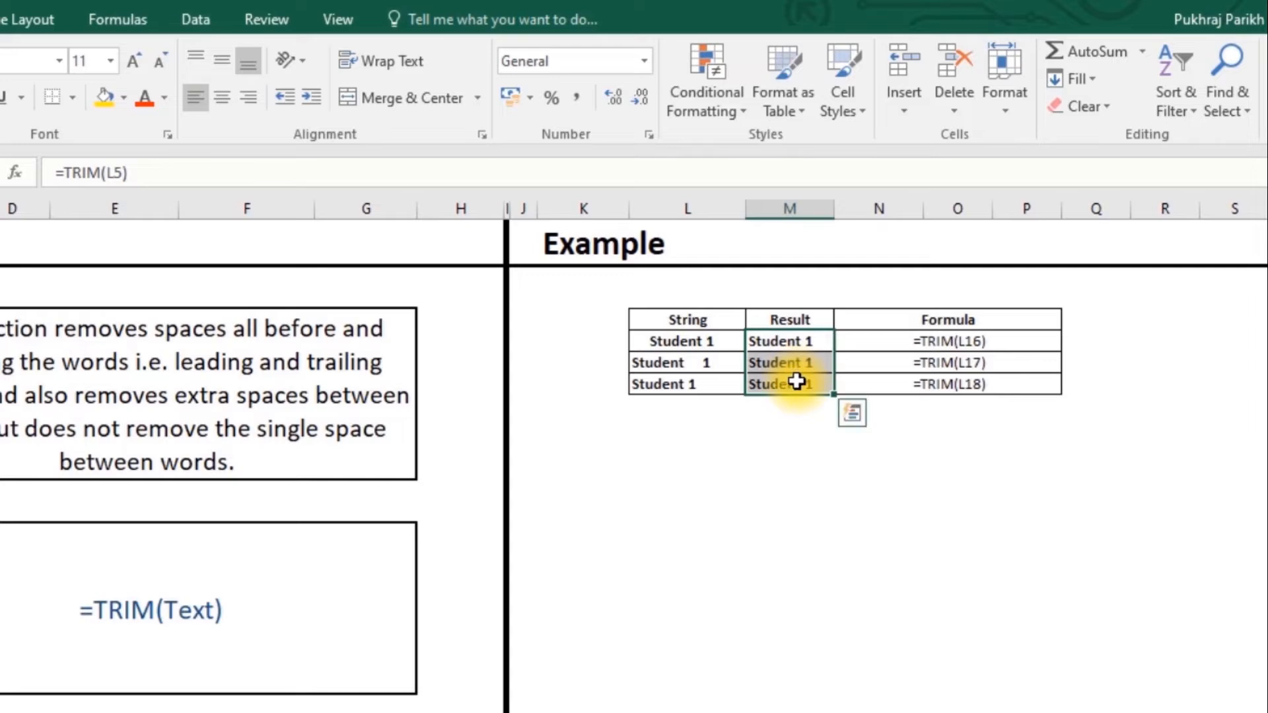
{"action": "key", "text": "ctrl+c"}
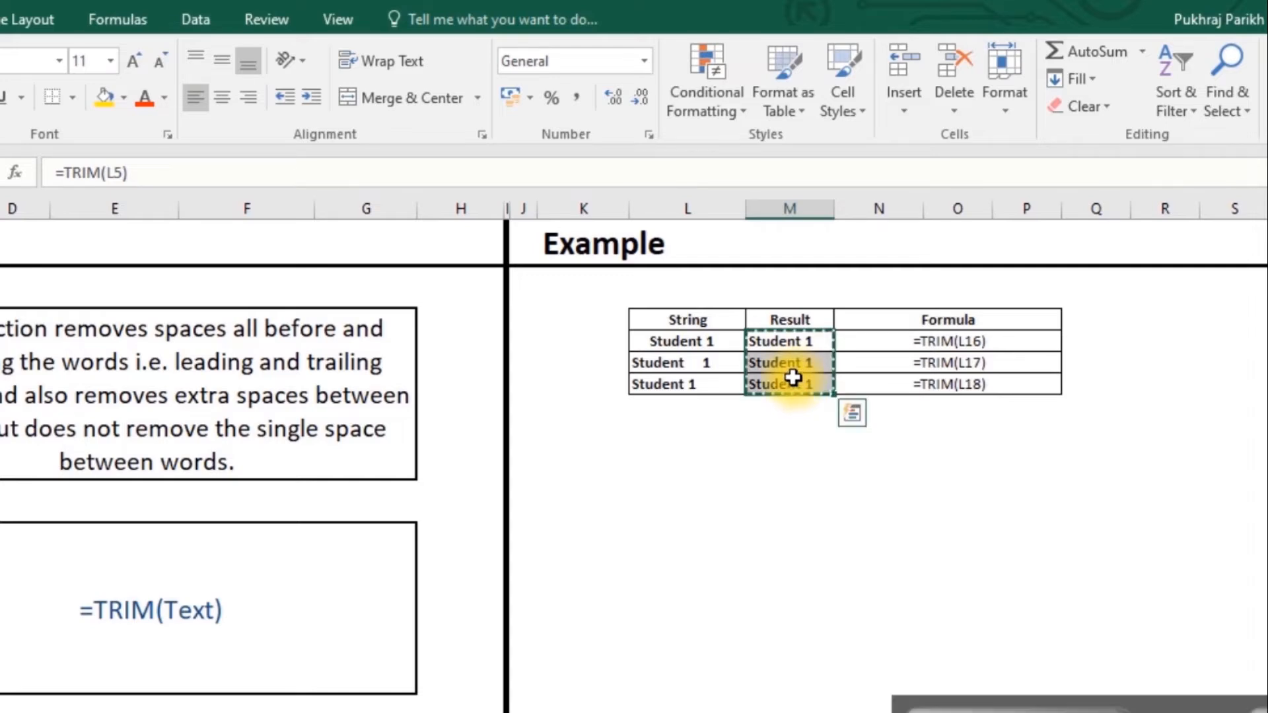
{"action": "right_click", "coordinate": [787, 338]}
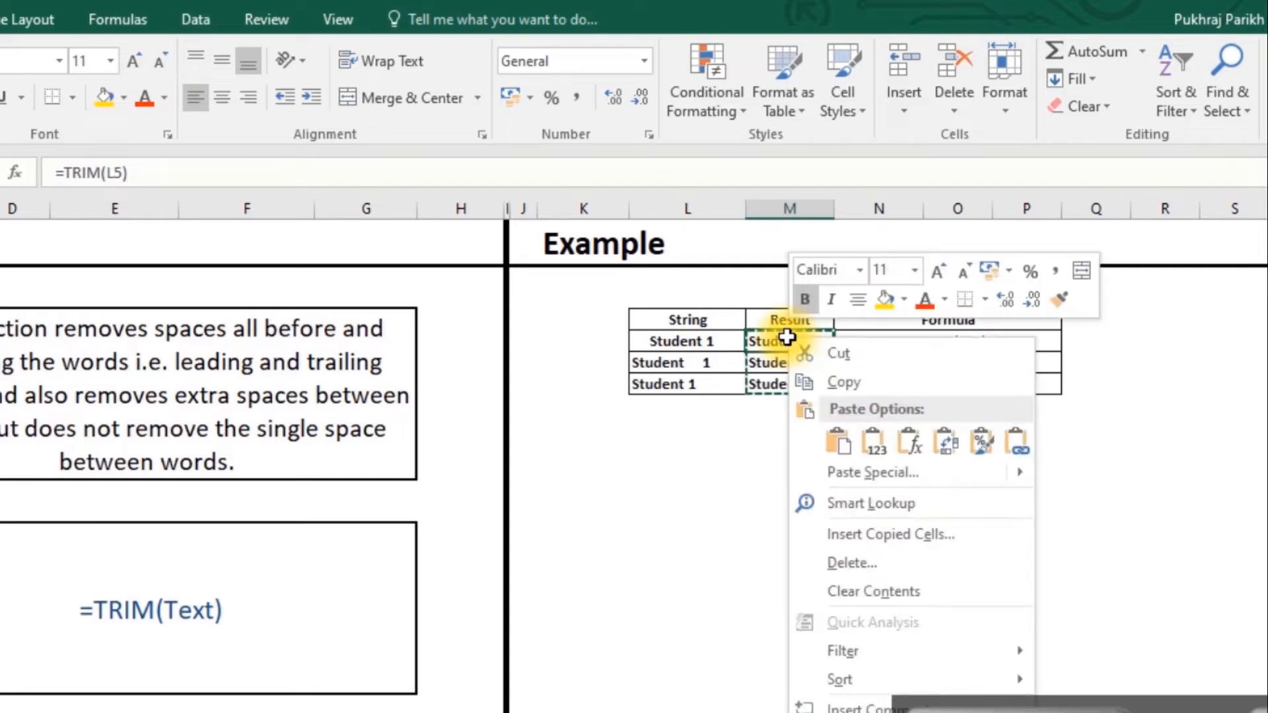
{"action": "left_click", "coordinate": [871, 441]}
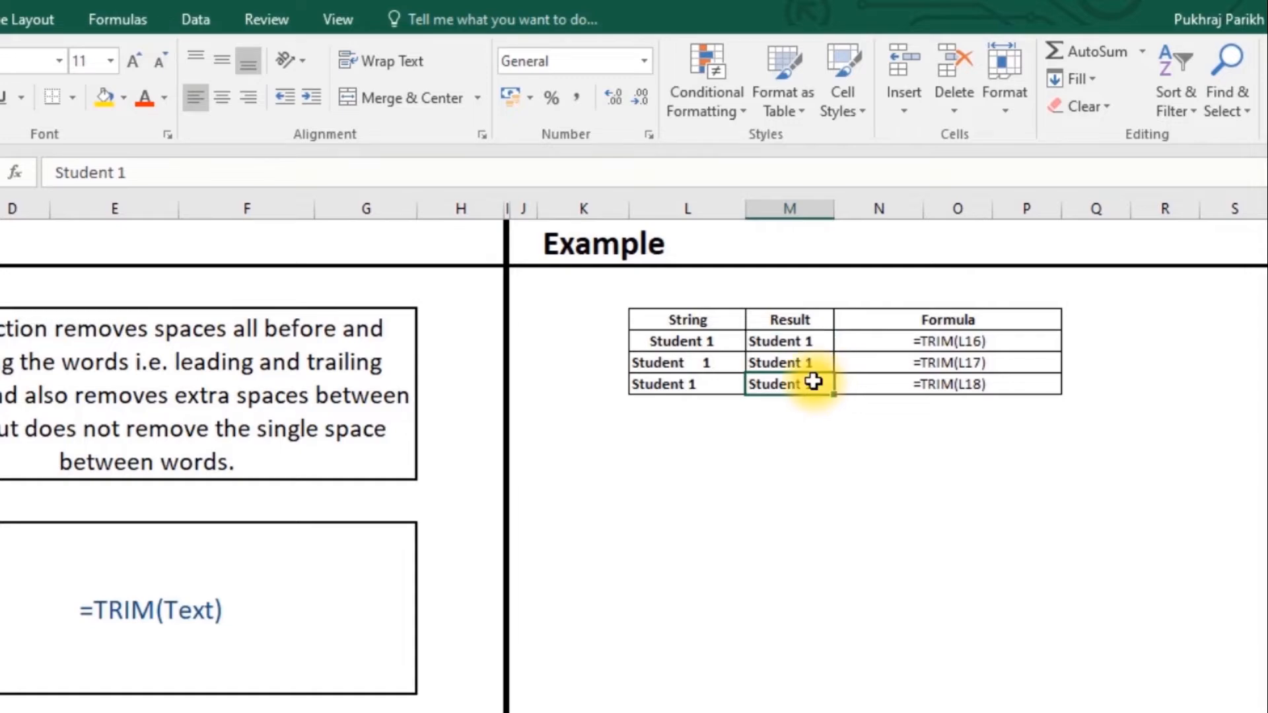
{"action": "key", "text": "Escape"}
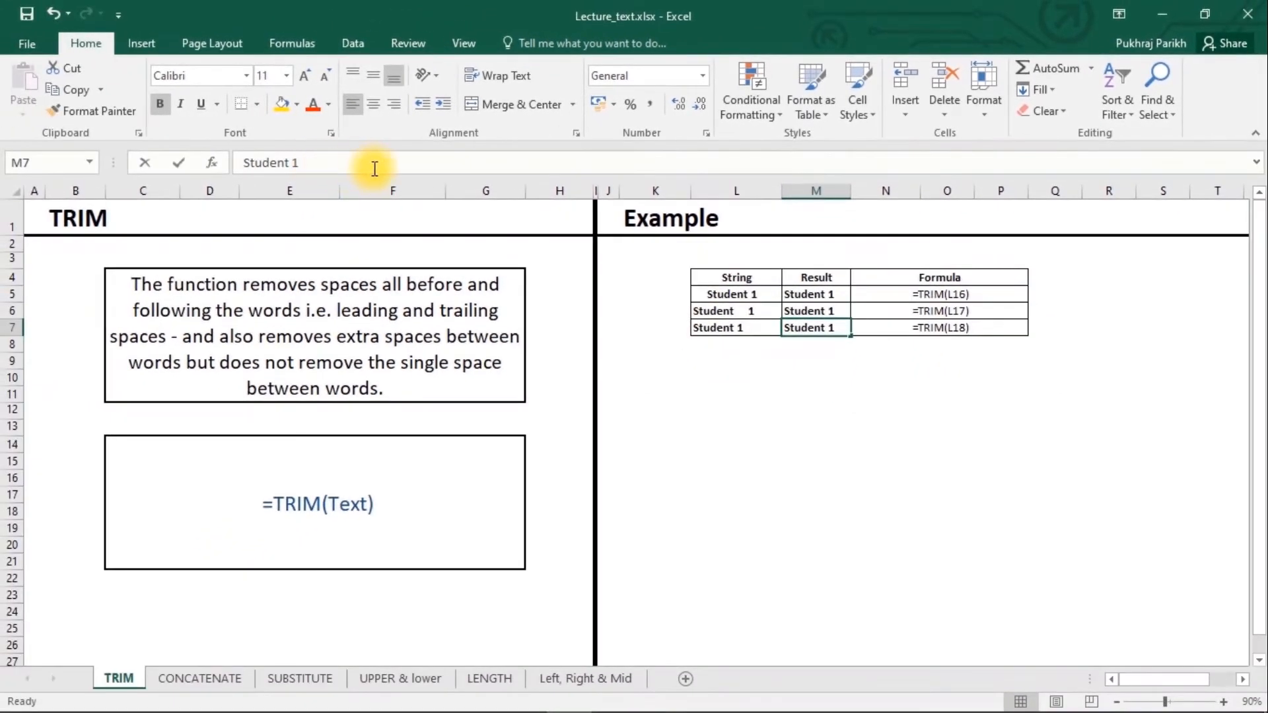
{"action": "left_click", "coordinate": [294, 165]}
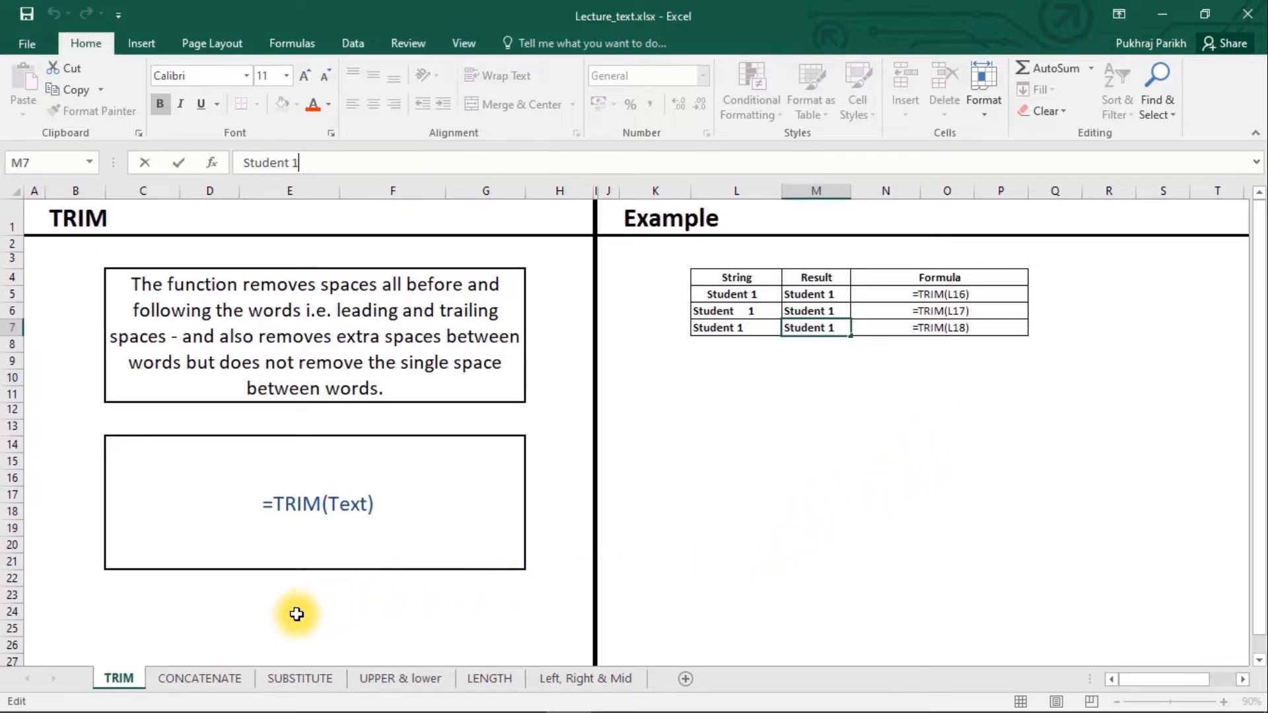
Switch to the CONCATENATE worksheet with the student marks example
{"action": "left_click", "coordinate": [200, 679]}
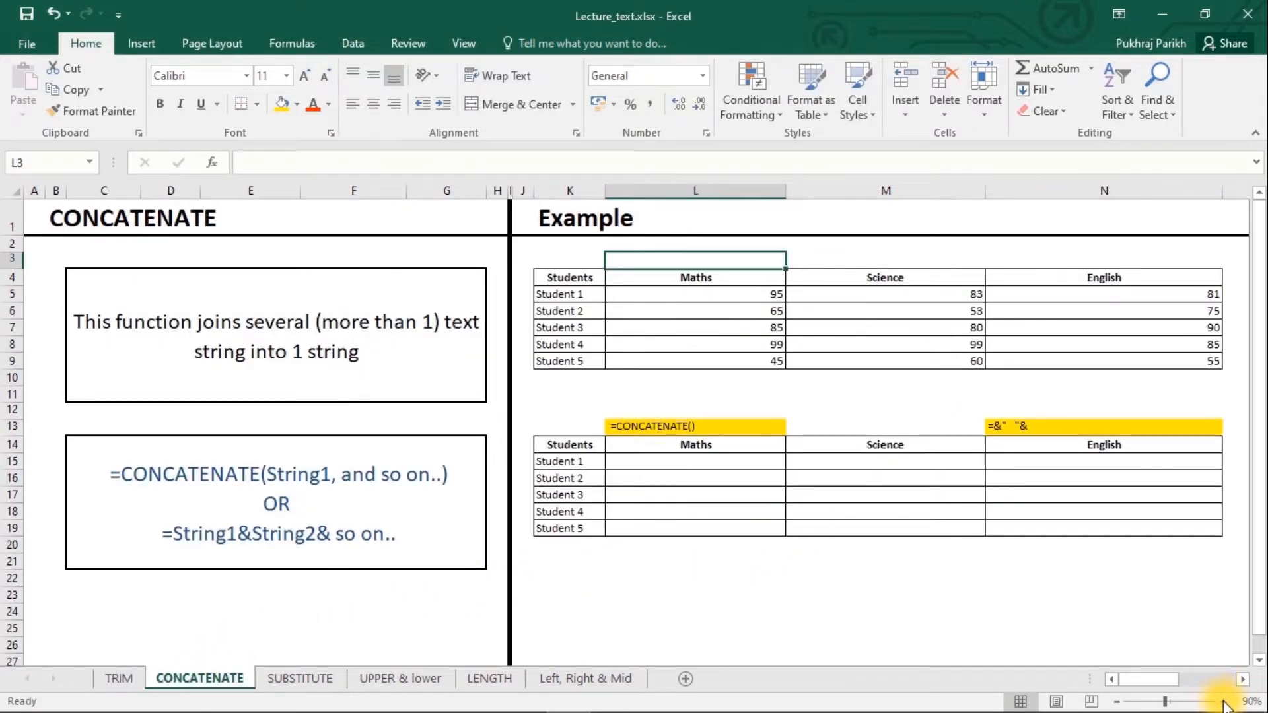
{"action": "left_click", "coordinate": [1223, 702]}
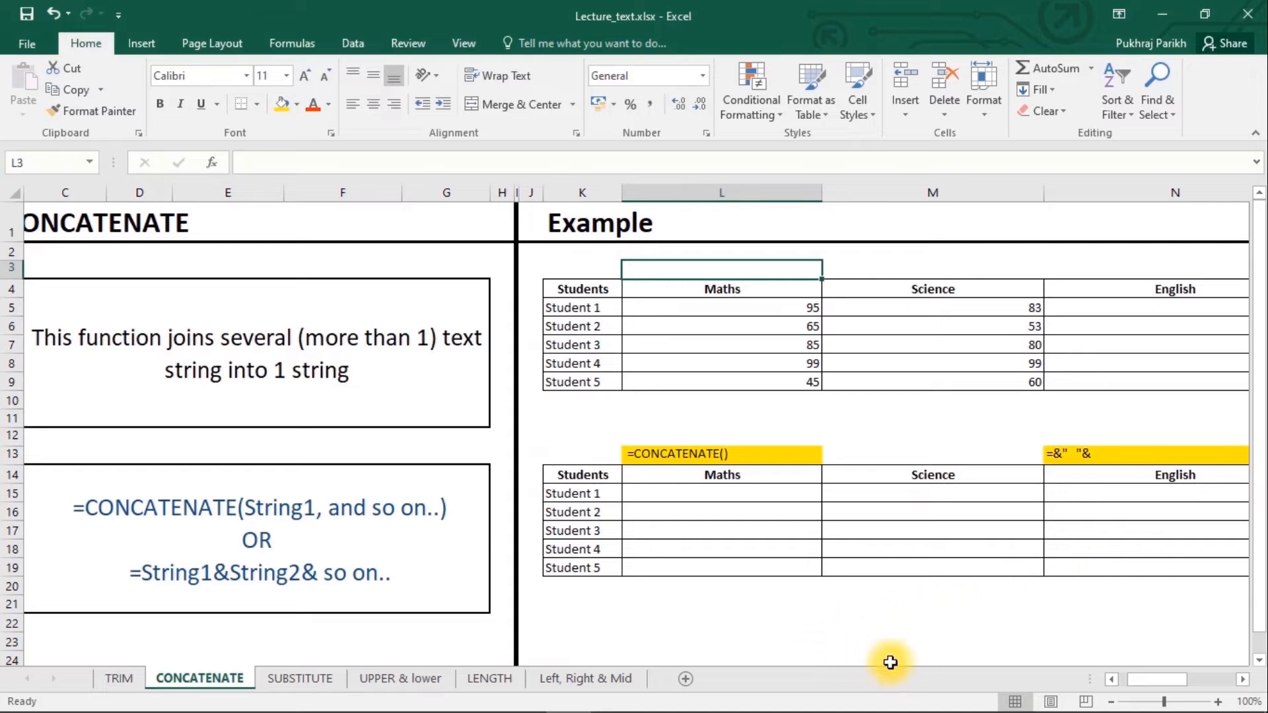
Enter a CONCATENATE formula in M3 that joins the subject headers in L4, M4 and N4, and check the result cell
{"action": "left_click_drag", "start_coordinate": [1154, 683], "coordinate": [1161, 687]}
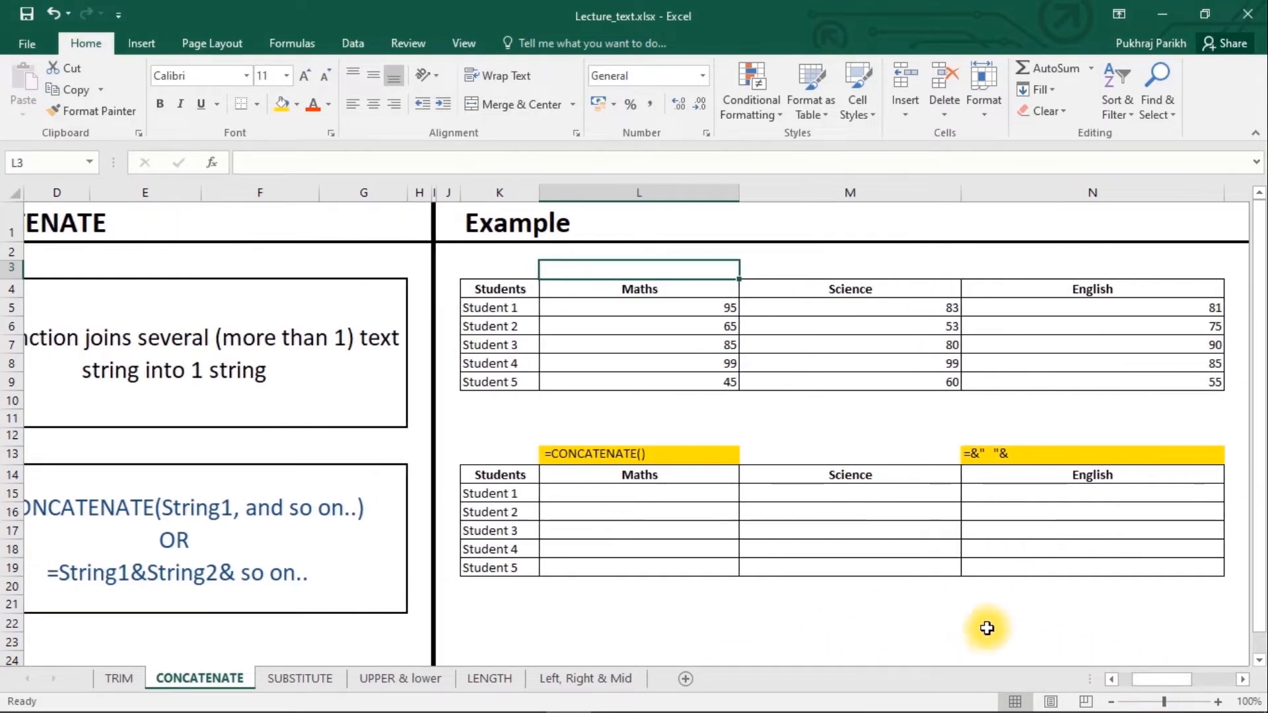
{"action": "left_click", "coordinate": [789, 272]}
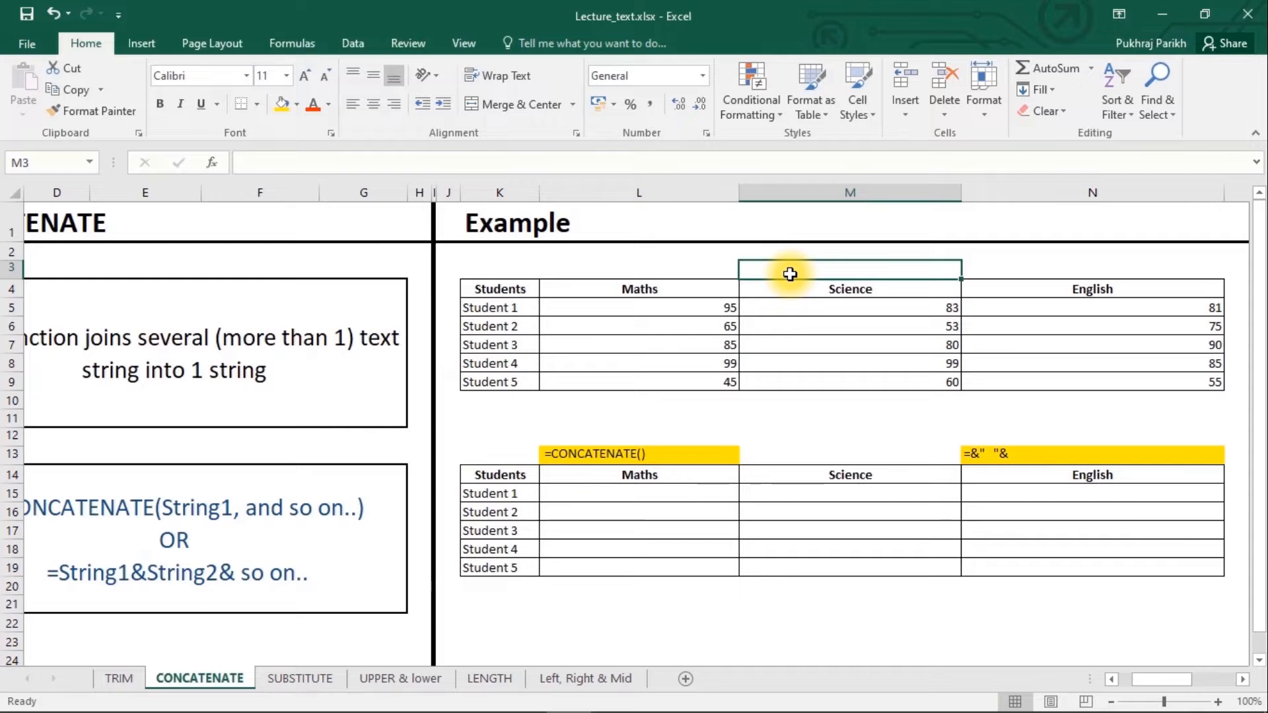
{"action": "type", "text": "="}
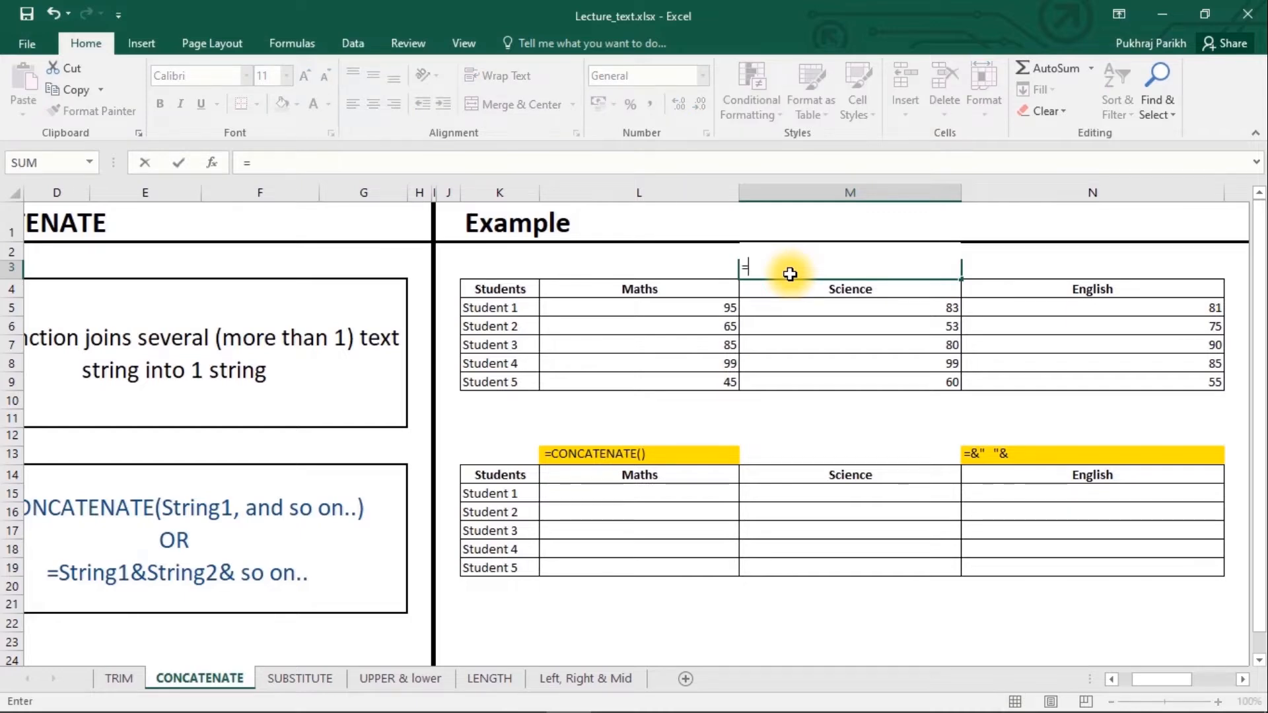
{"action": "type", "text": "co"}
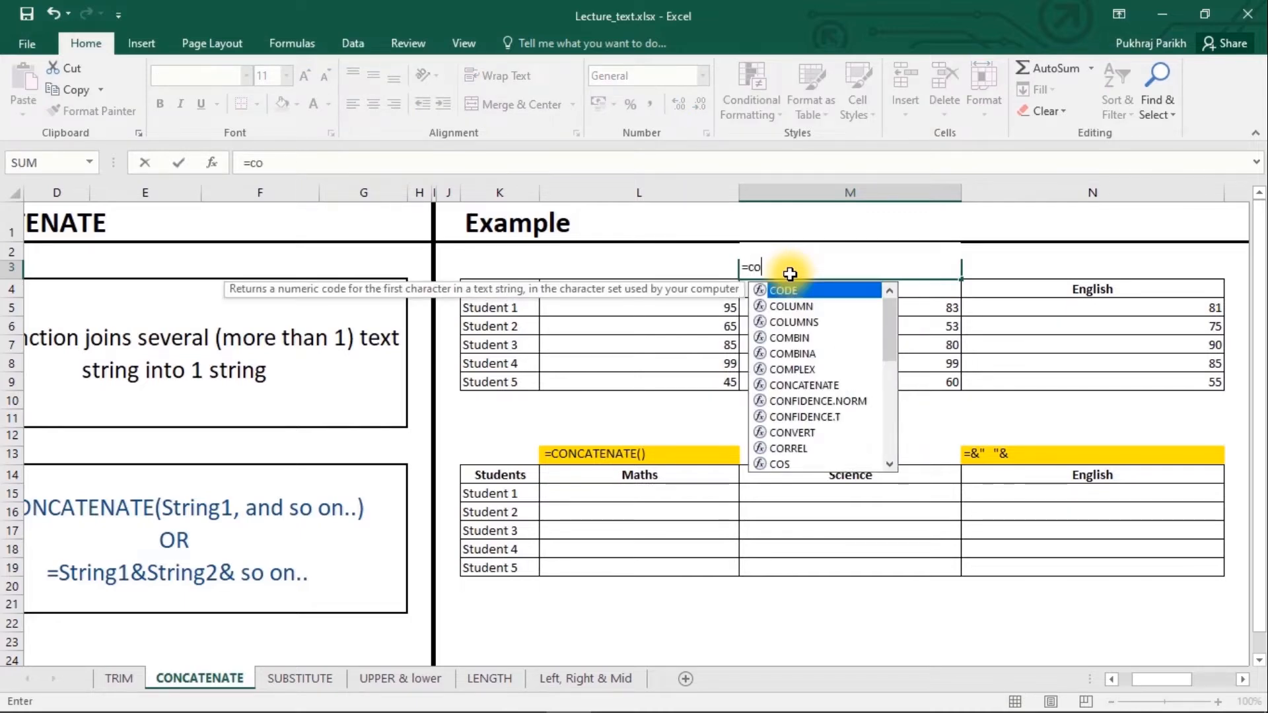
{"action": "type", "text": "nc"}
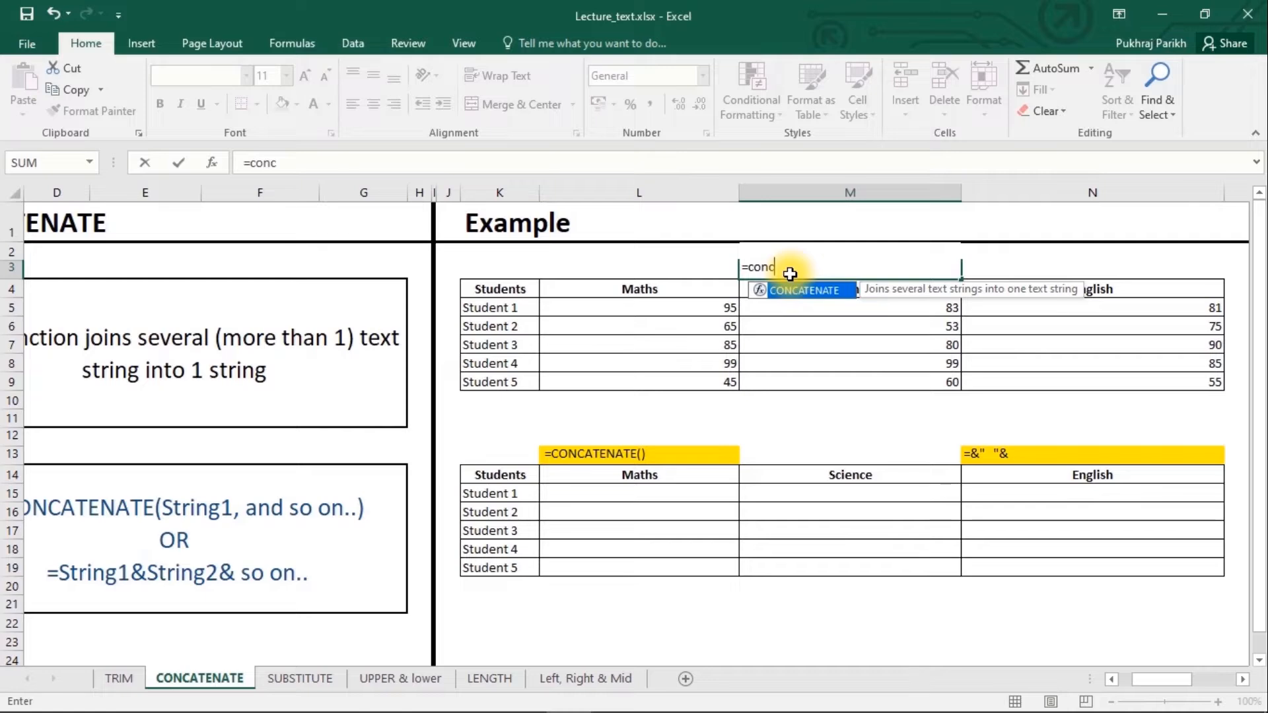
{"action": "key", "text": "Tab"}
{"action": "left_click", "coordinate": [654, 289]}
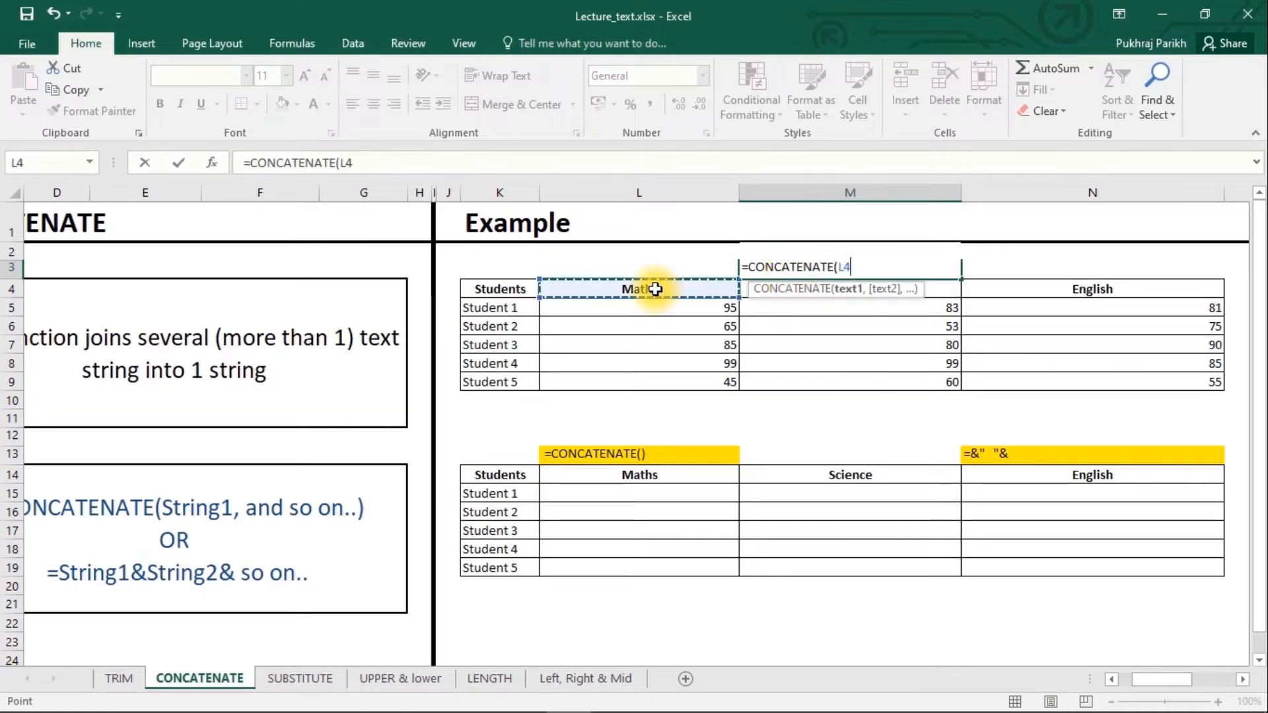
{"action": "type", "text": ",)"}
{"action": "left_click", "coordinate": [357, 162]}
{"action": "left_click", "coordinate": [842, 289]}
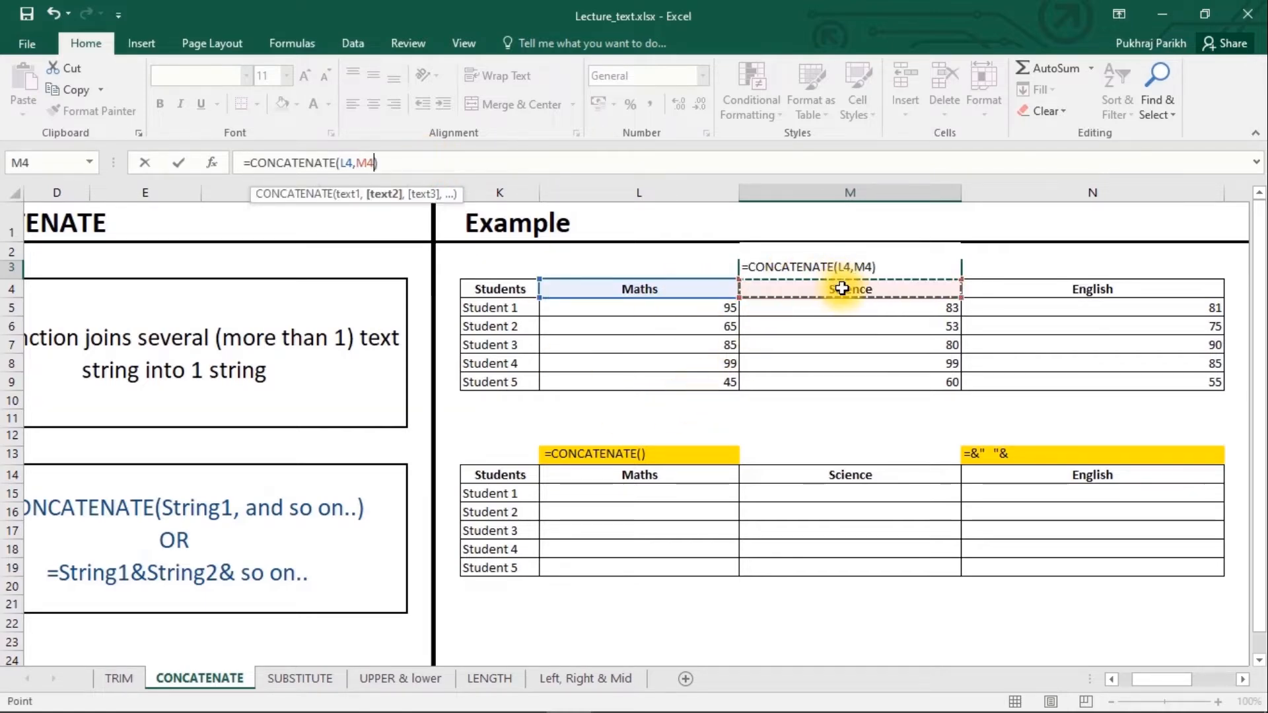
{"action": "type", "text": ","}
{"action": "left_click", "coordinate": [1071, 288]}
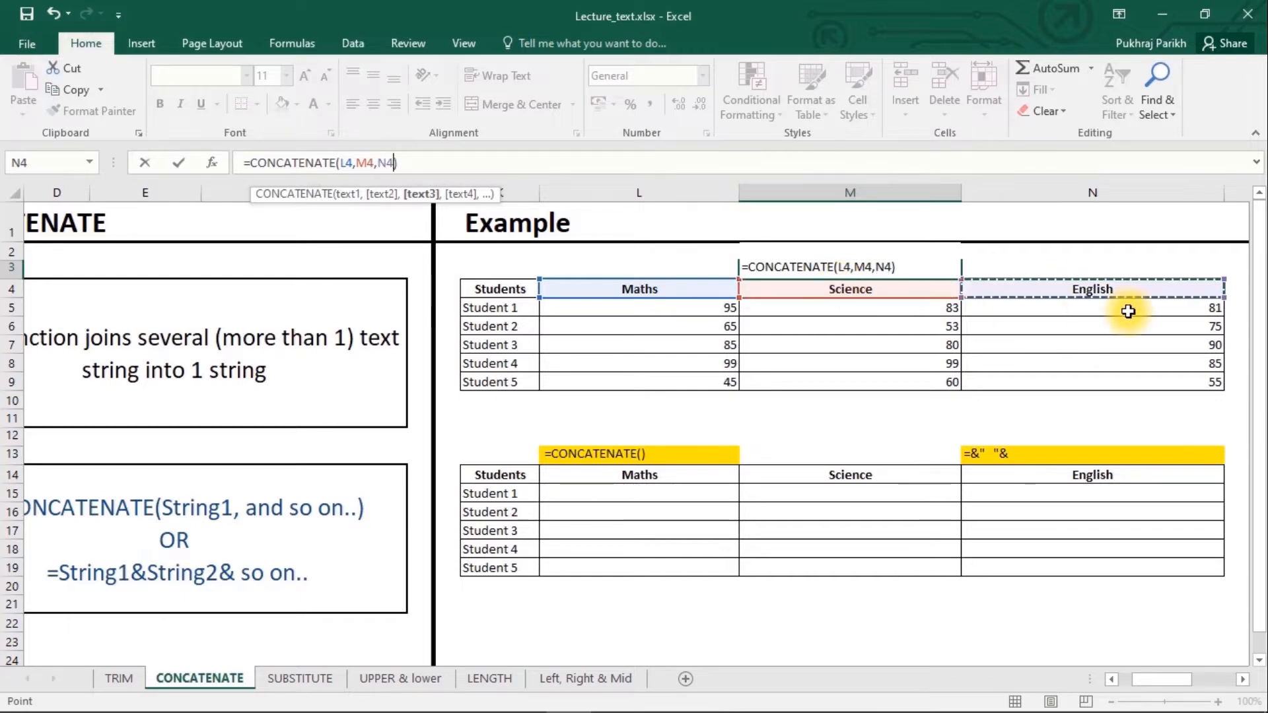
{"action": "key", "text": "Return"}
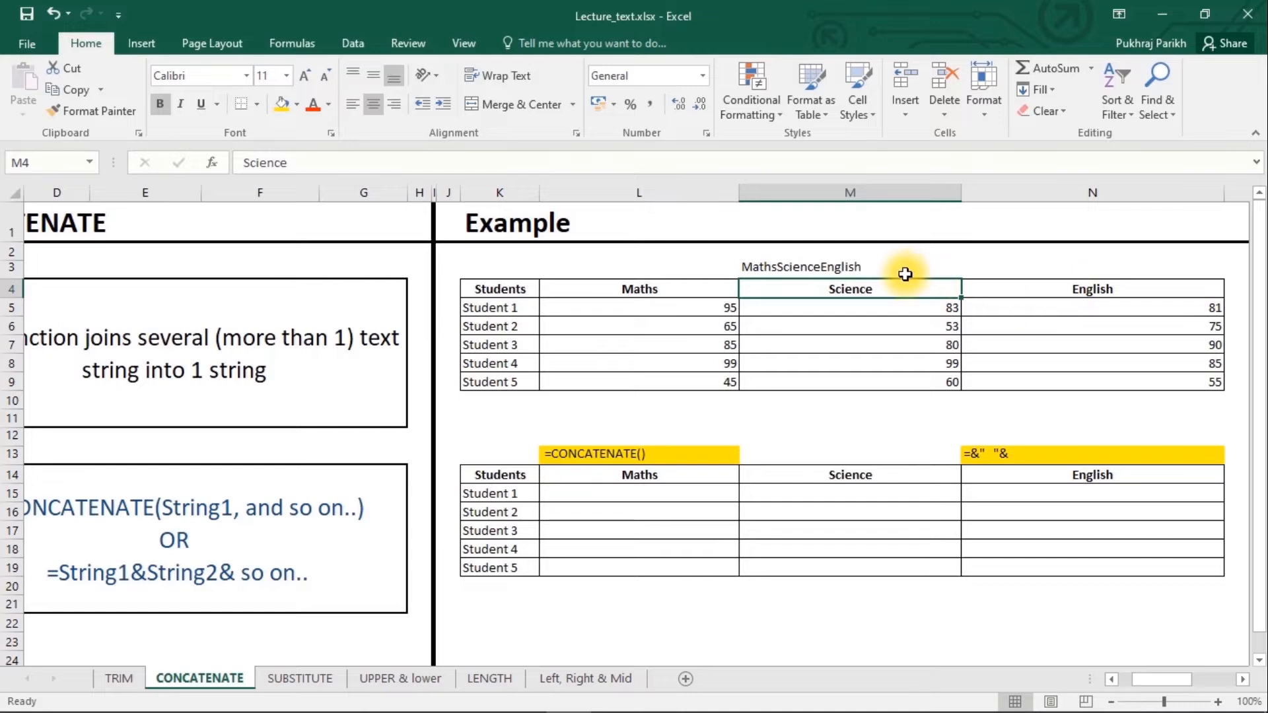
{"action": "left_click", "coordinate": [821, 266]}
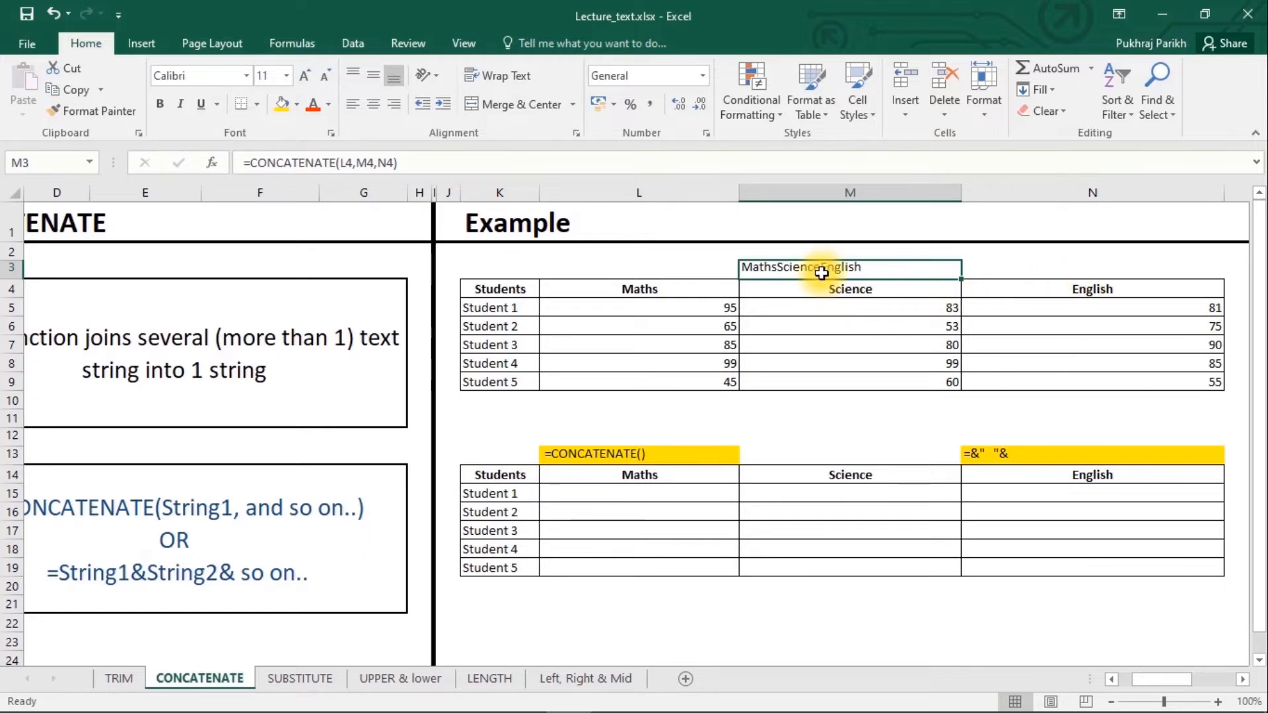
Enter =CONCATENATE(K15," has scored ",L5," in Maths") in L15, the Maths cell for Student 1 in the lower table
{"action": "left_click", "coordinate": [664, 491]}
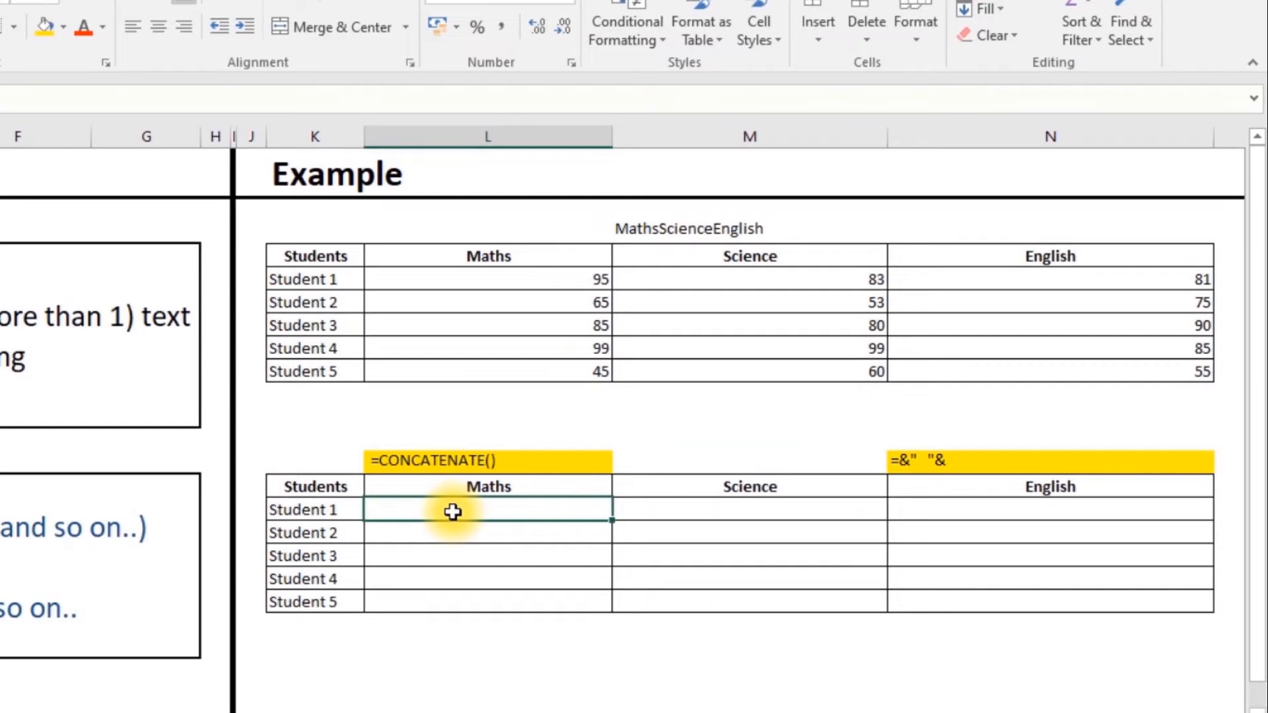
{"action": "type", "text": "=CONCATENATE("}
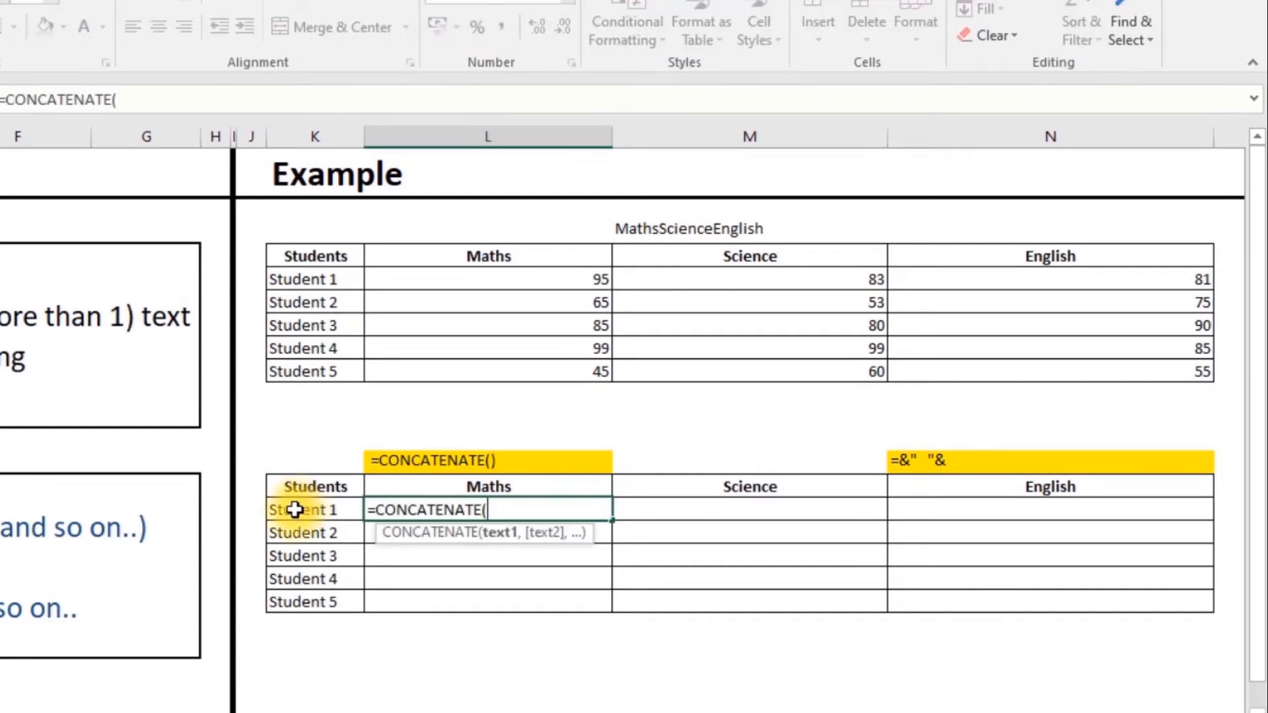
{"action": "left_click", "coordinate": [294, 511]}
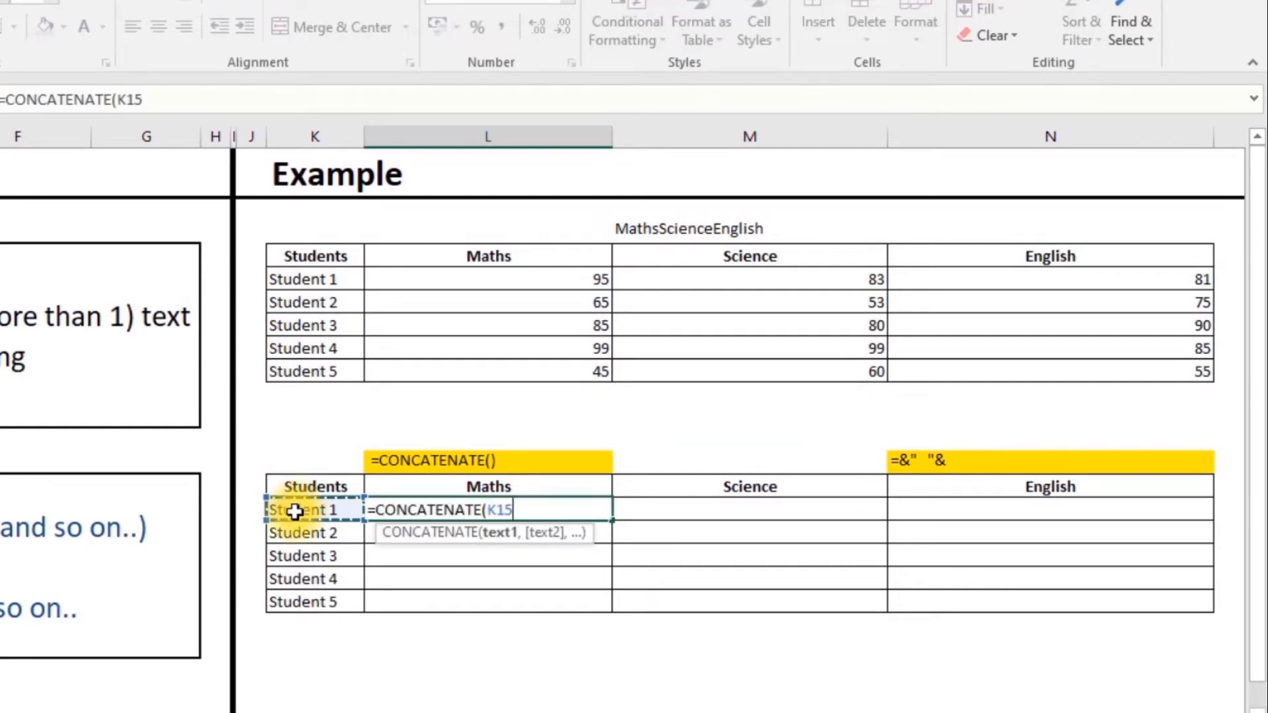
{"action": "type", "text": ","}
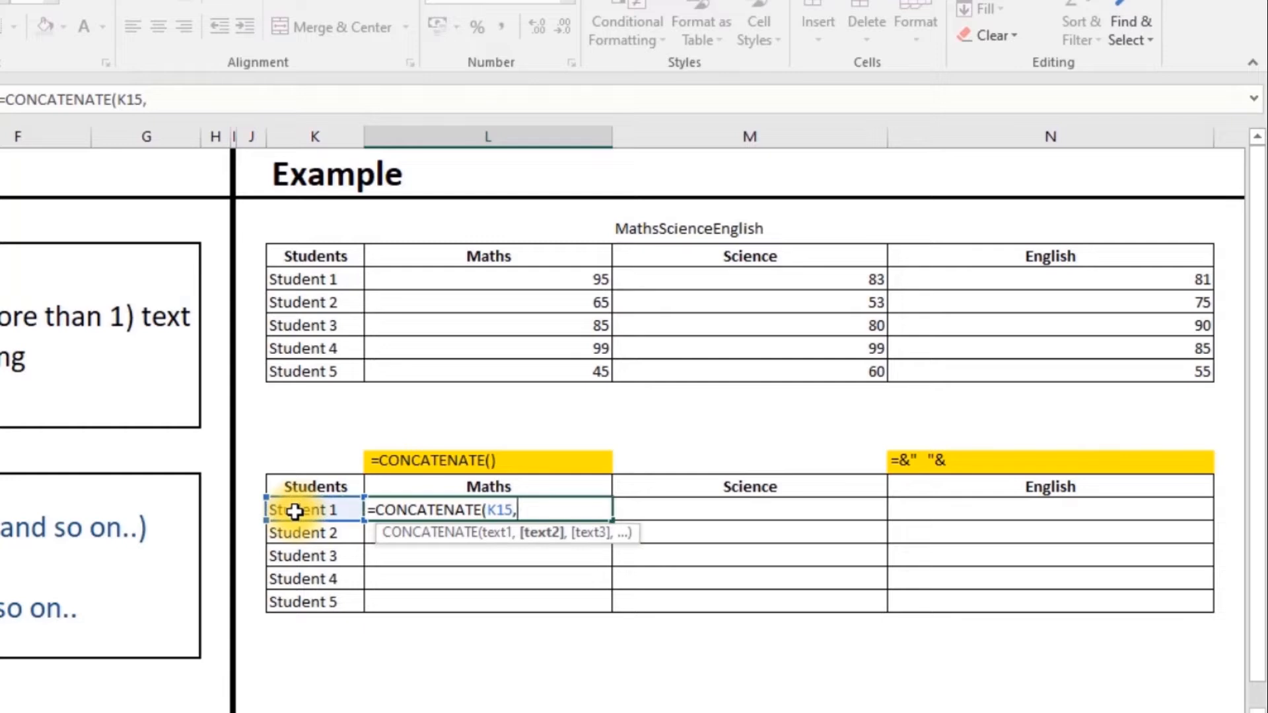
{"action": "type", "text": "\""}
{"action": "type", "text": "has s"}
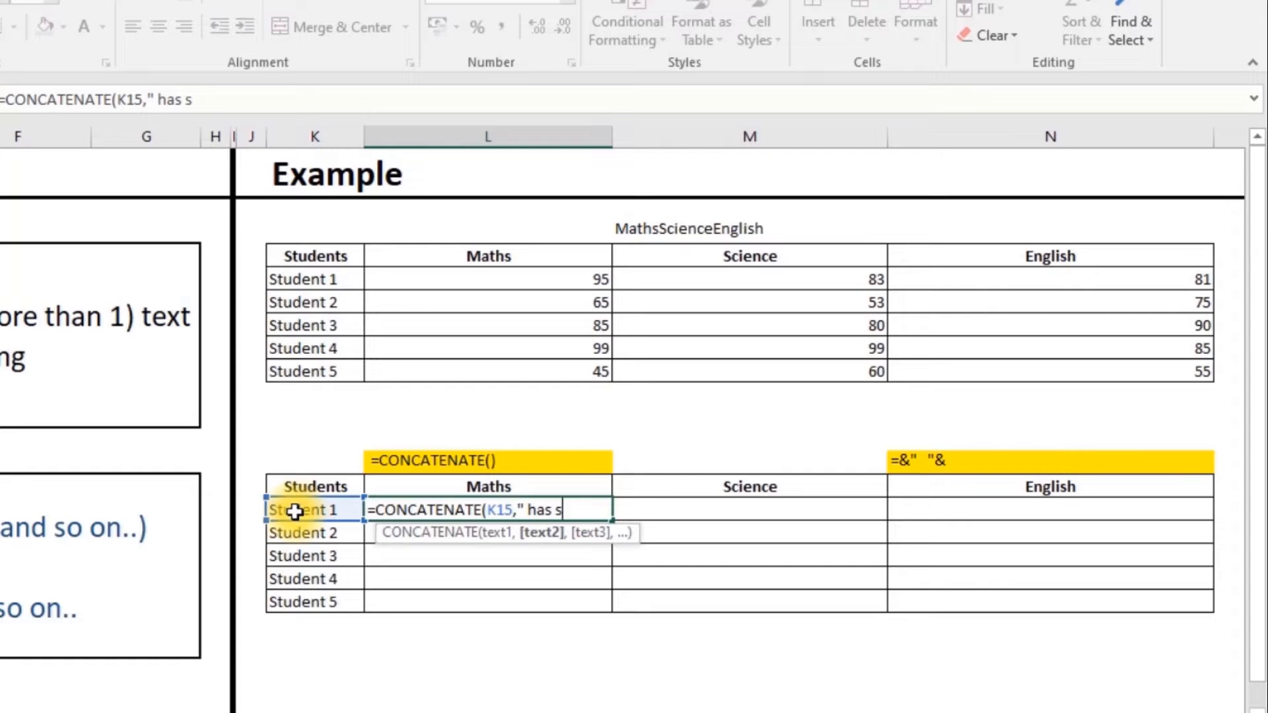
{"action": "type", "text": "cored \""}
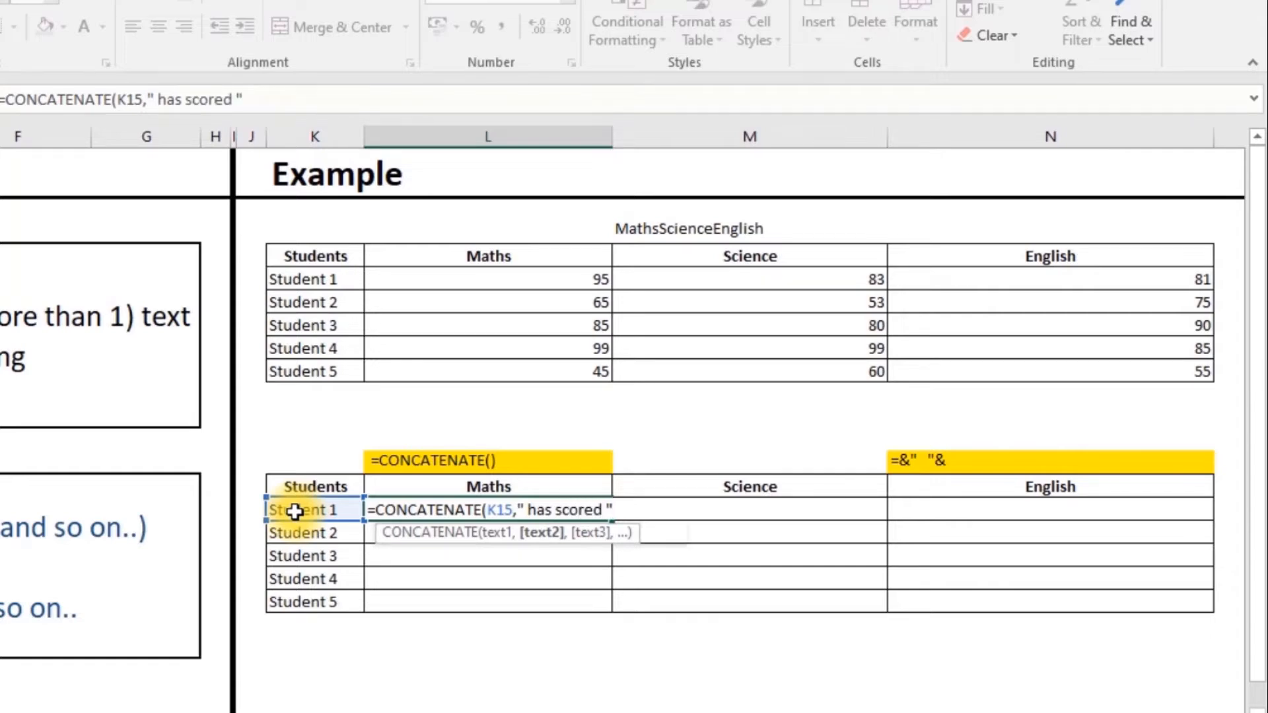
{"action": "type", "text": ","}
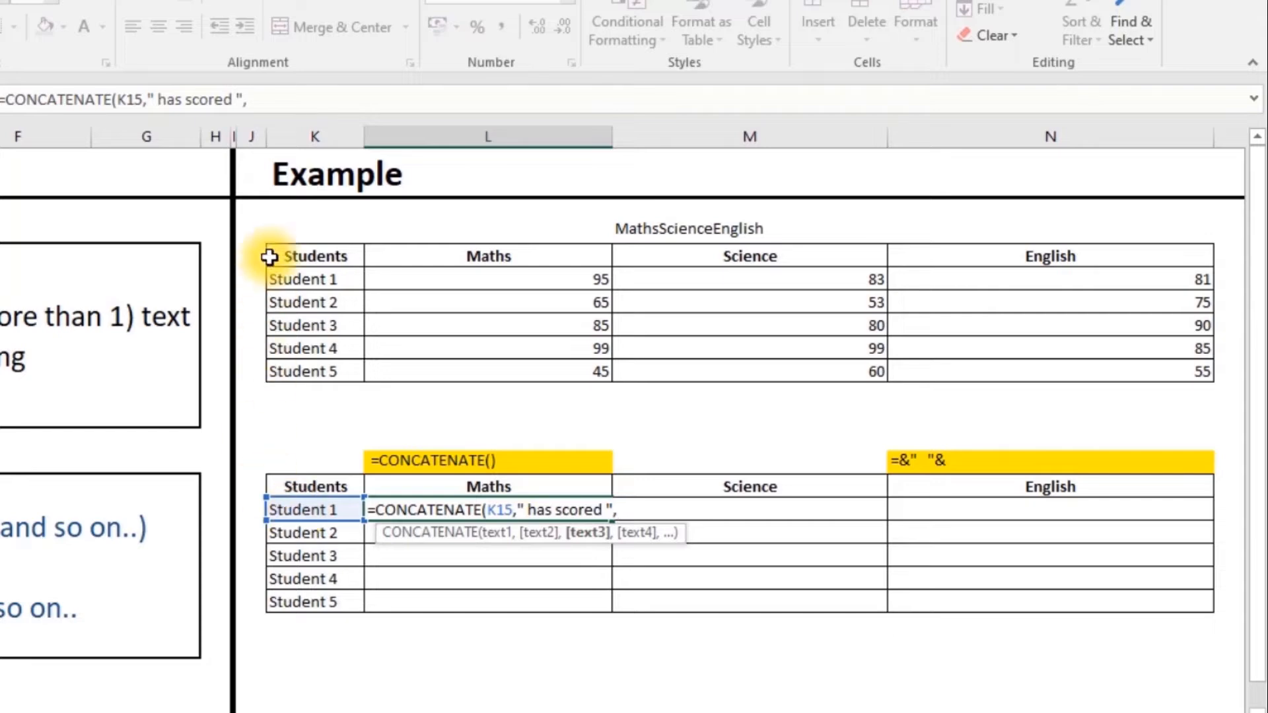
{"action": "left_click", "coordinate": [566, 285]}
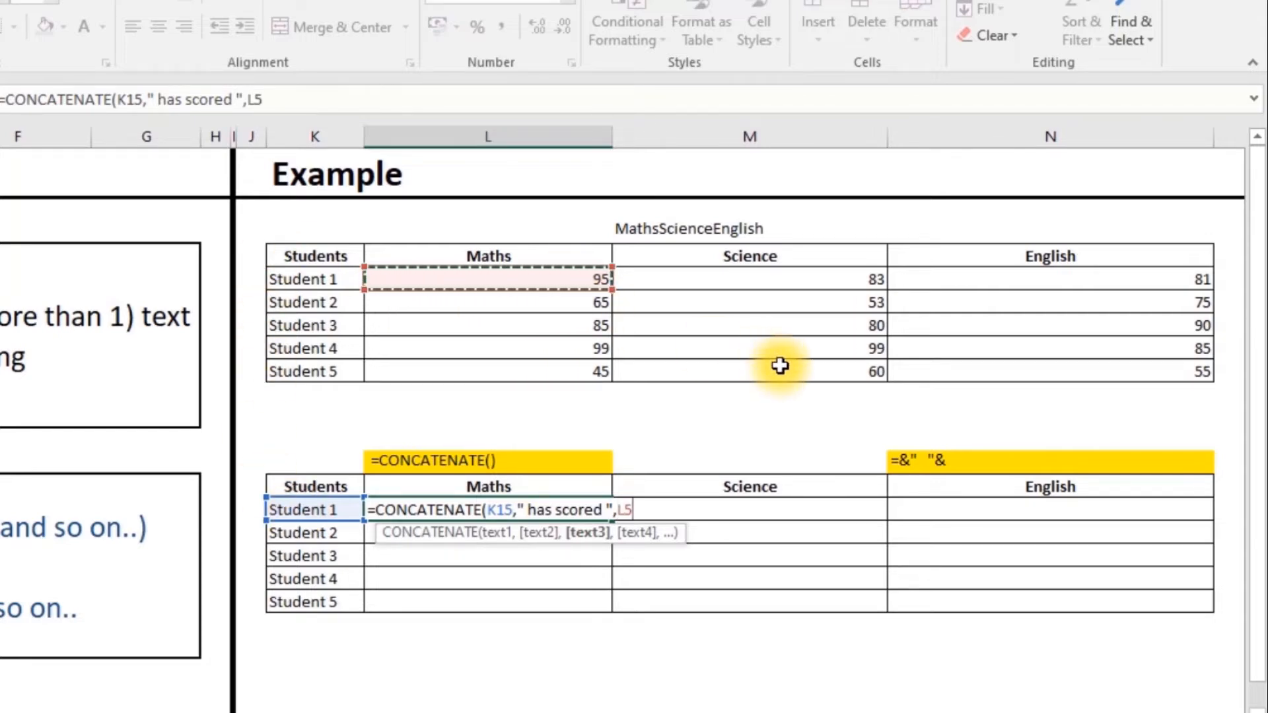
{"action": "type", "text": ",\""}
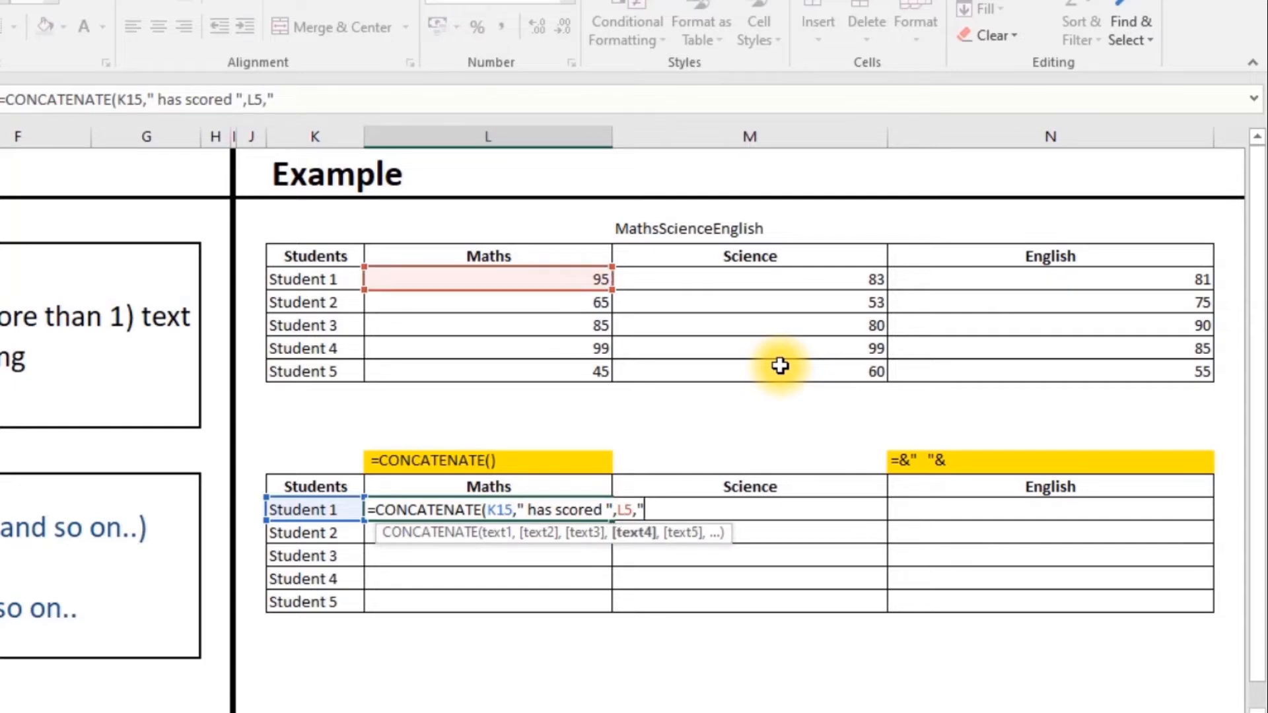
{"action": "type", "text": " in Maths\""}
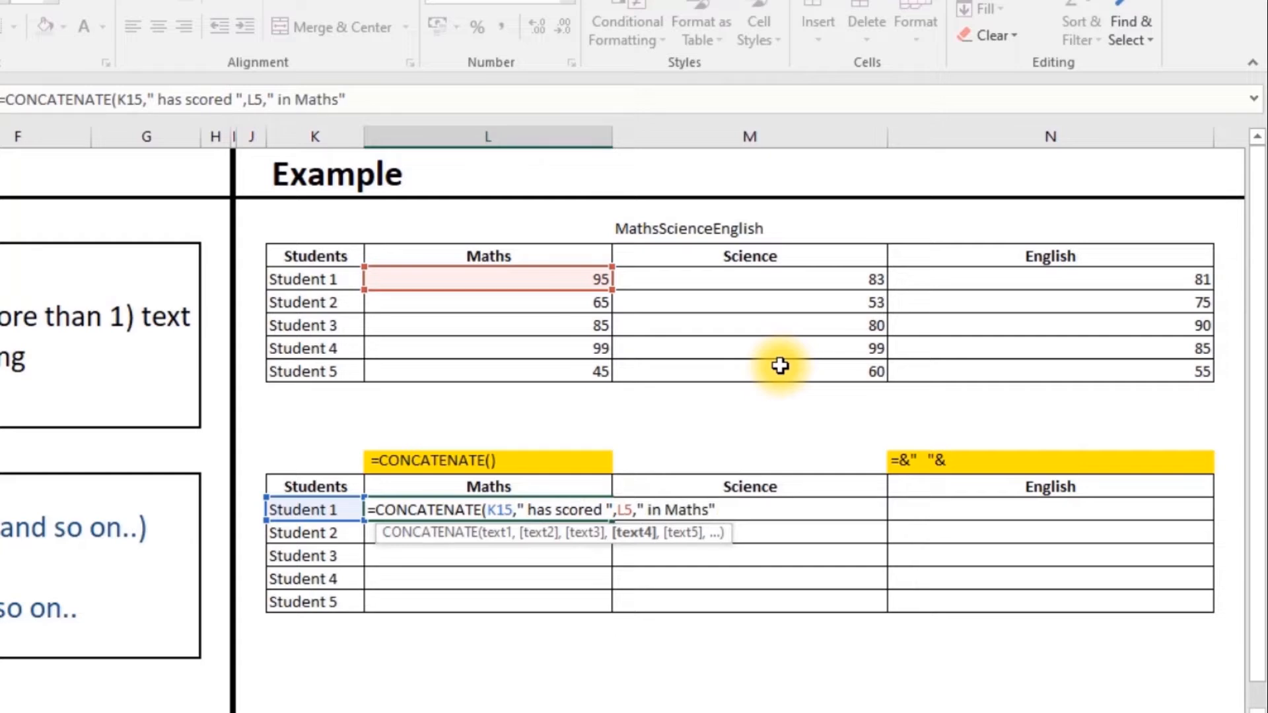
{"action": "type", "text": ")"}
{"action": "key", "text": "Return"}
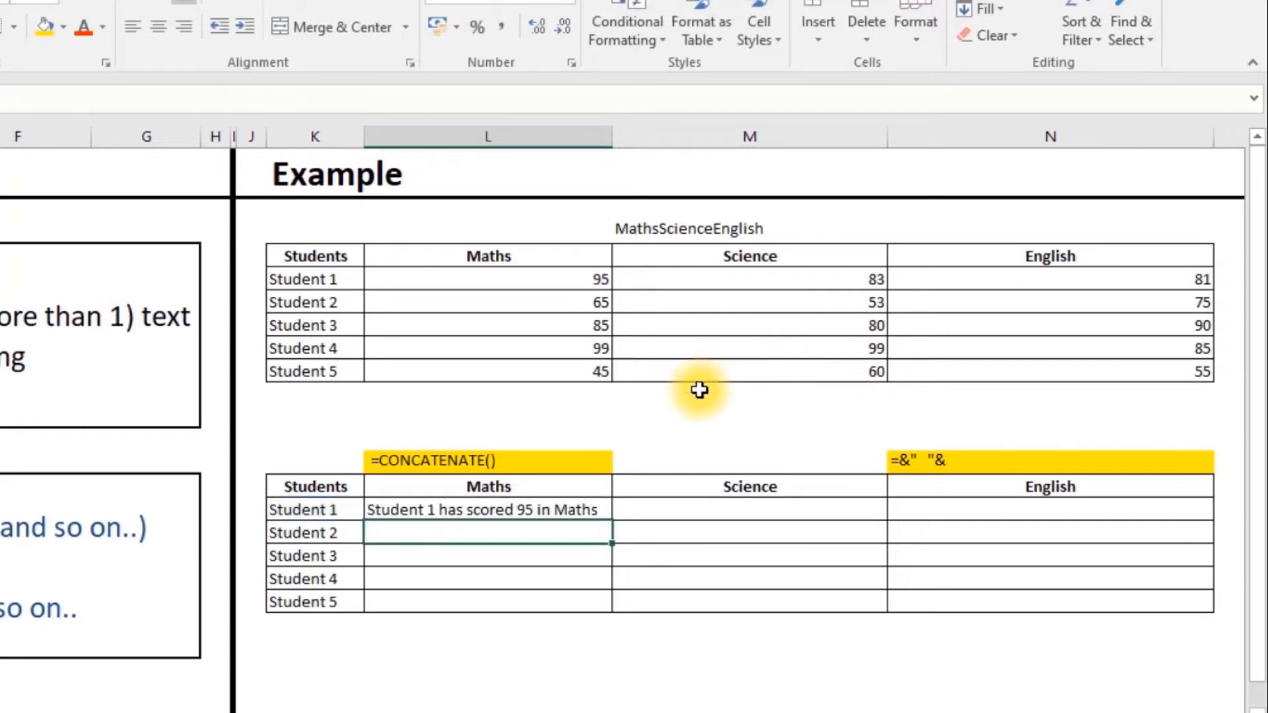
Review the arguments of the CONCATENATE formula in L15 and fill it down the Maths column to L19
{"action": "left_click", "coordinate": [496, 512]}
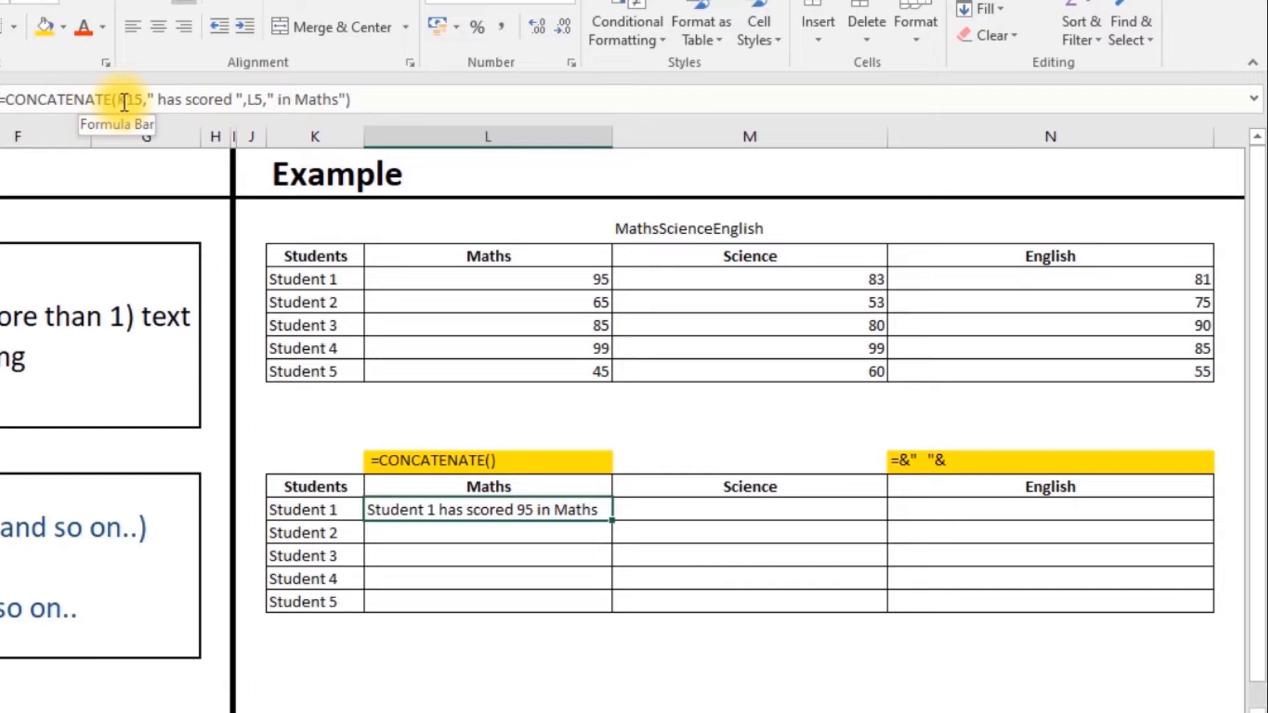
{"action": "left_click", "coordinate": [190, 100]}
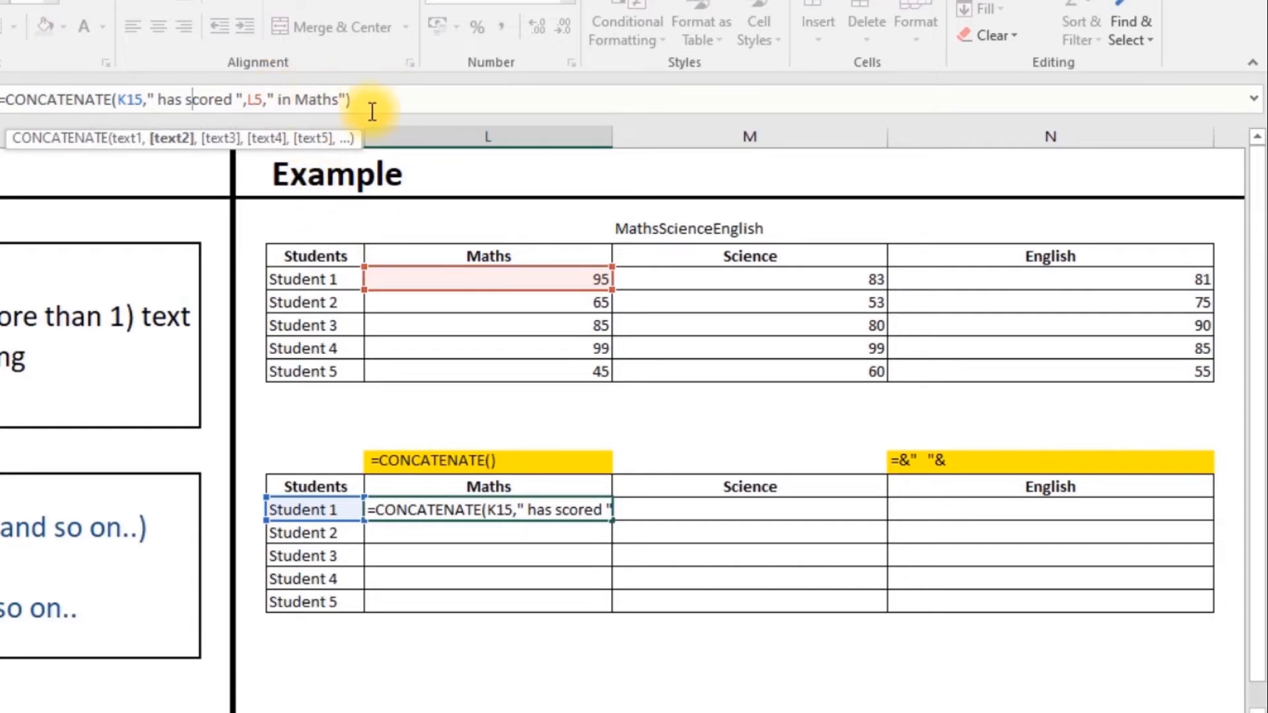
{"action": "key", "text": "ctrl+Return"}
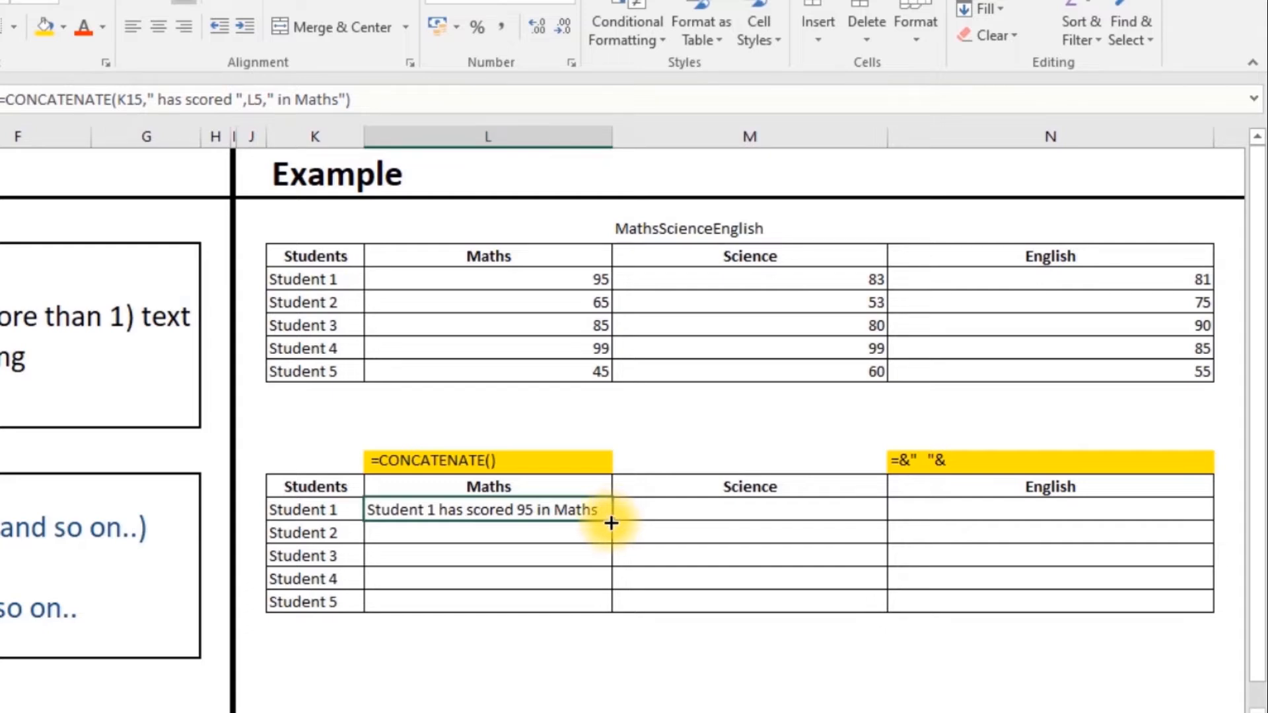
{"action": "double_click", "coordinate": [611, 522]}
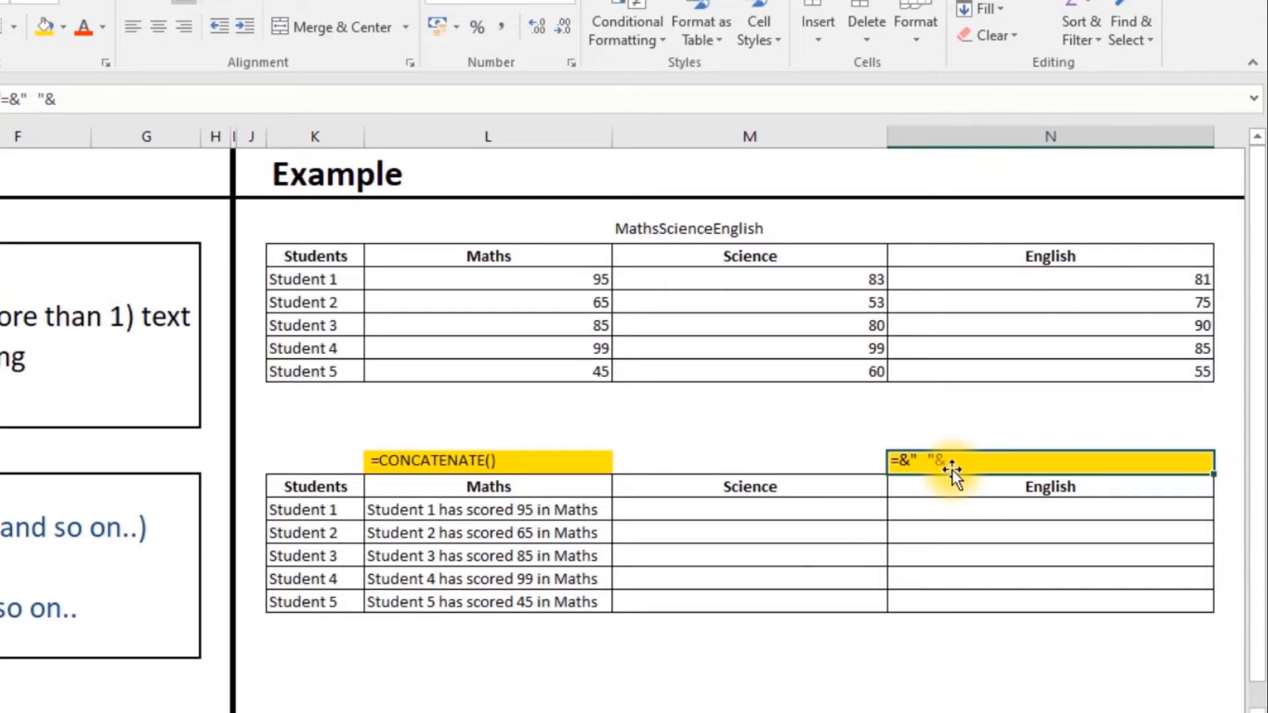
Enter =K15&" has scored "&N5&" in English" in N15, the English cell for Student 1 in the lower table
{"action": "left_click", "coordinate": [972, 515]}
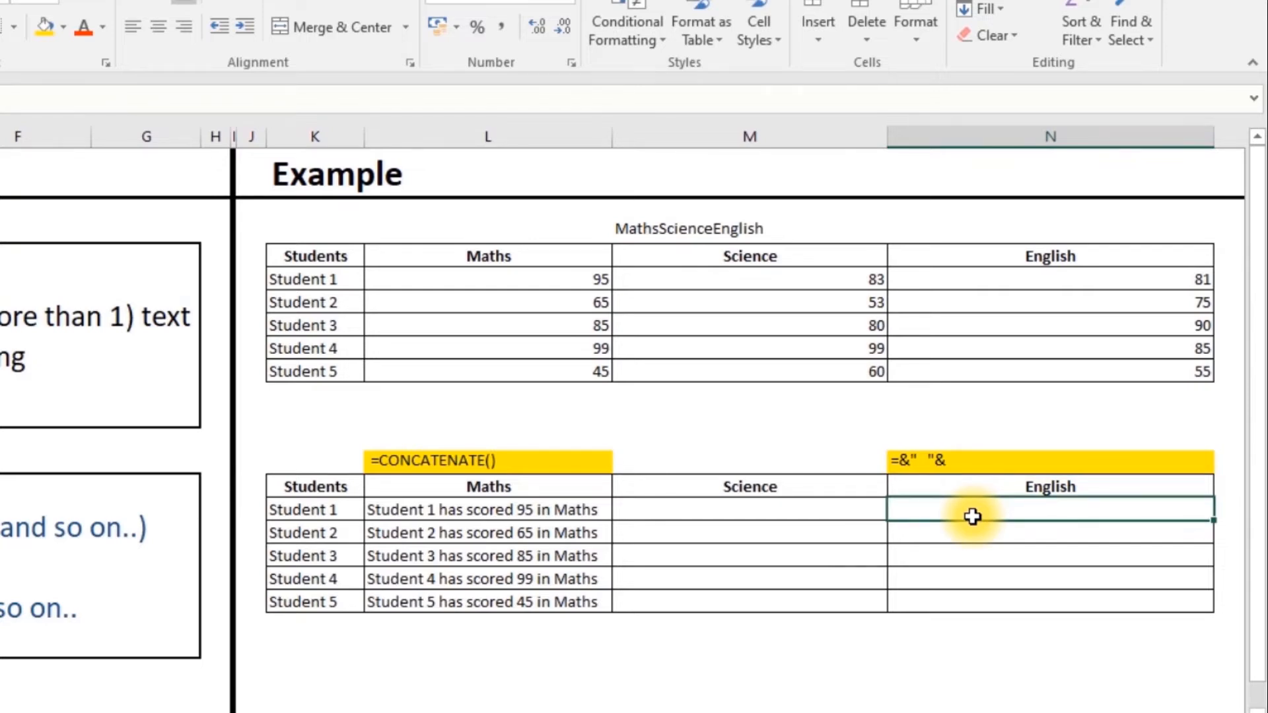
{"action": "type", "text": "="}
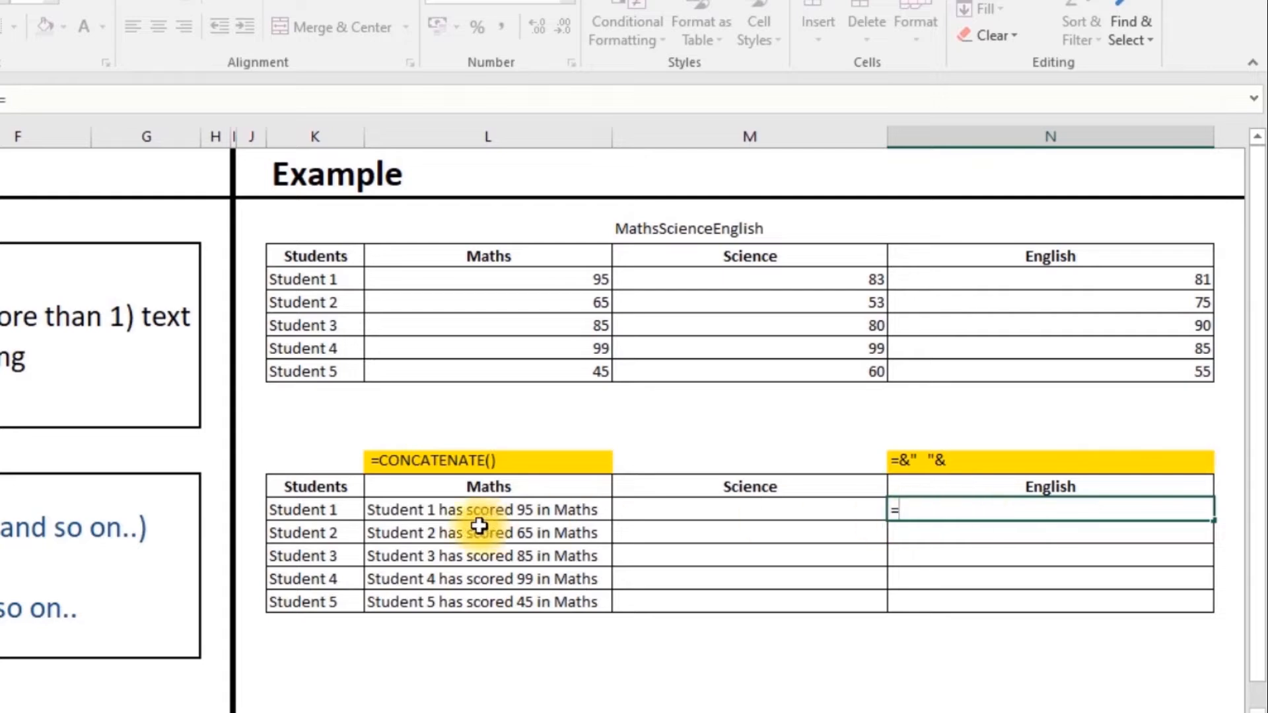
{"action": "left_click", "coordinate": [325, 512]}
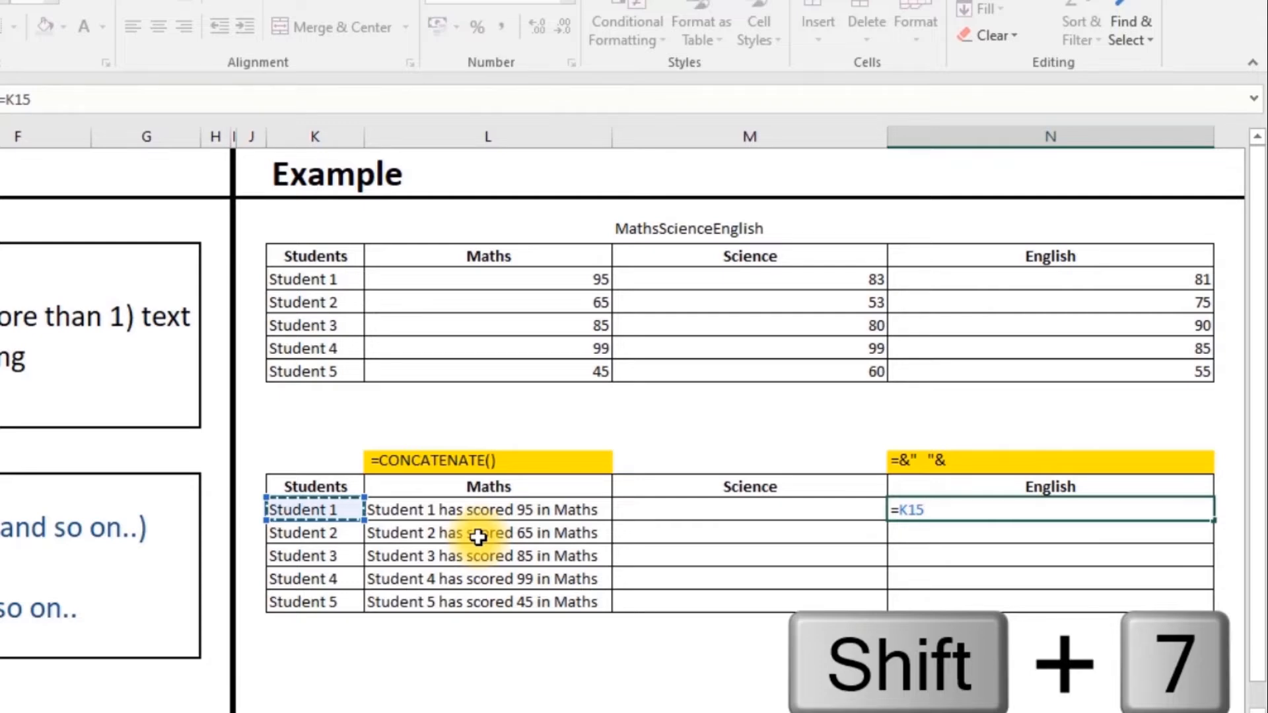
{"action": "type", "text": "&\""}
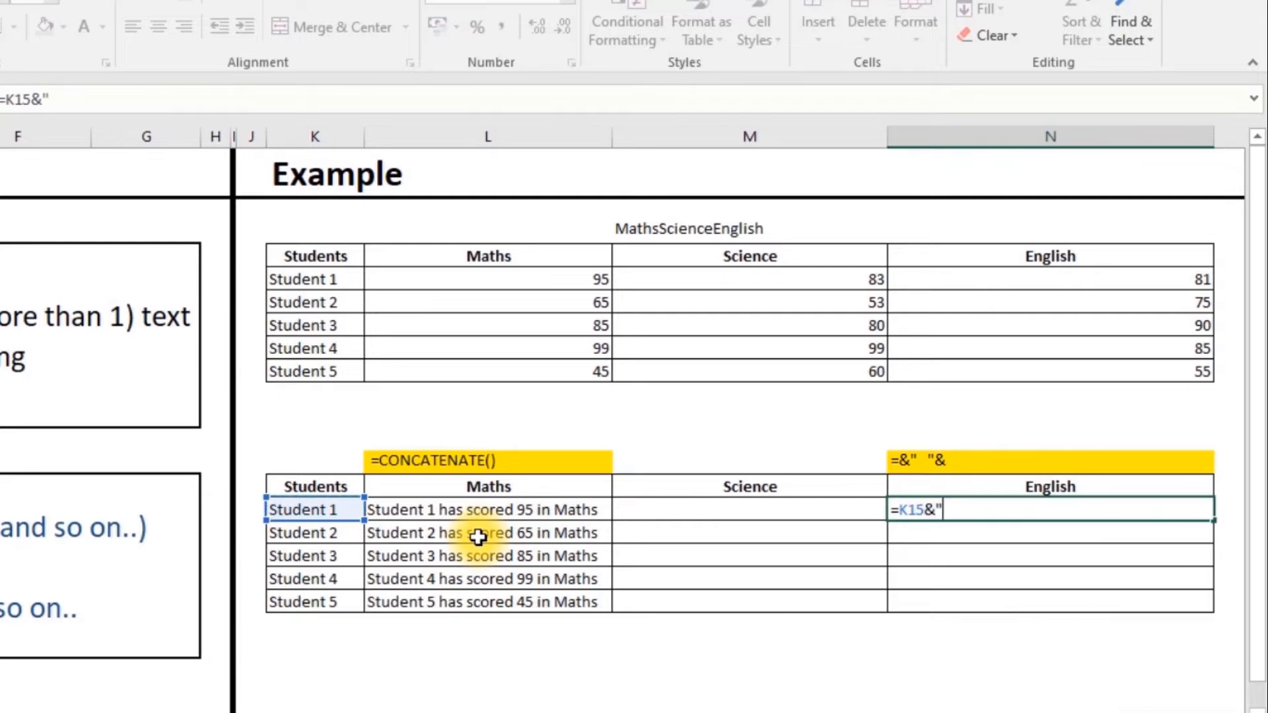
{"action": "type", "text": " has scored \""}
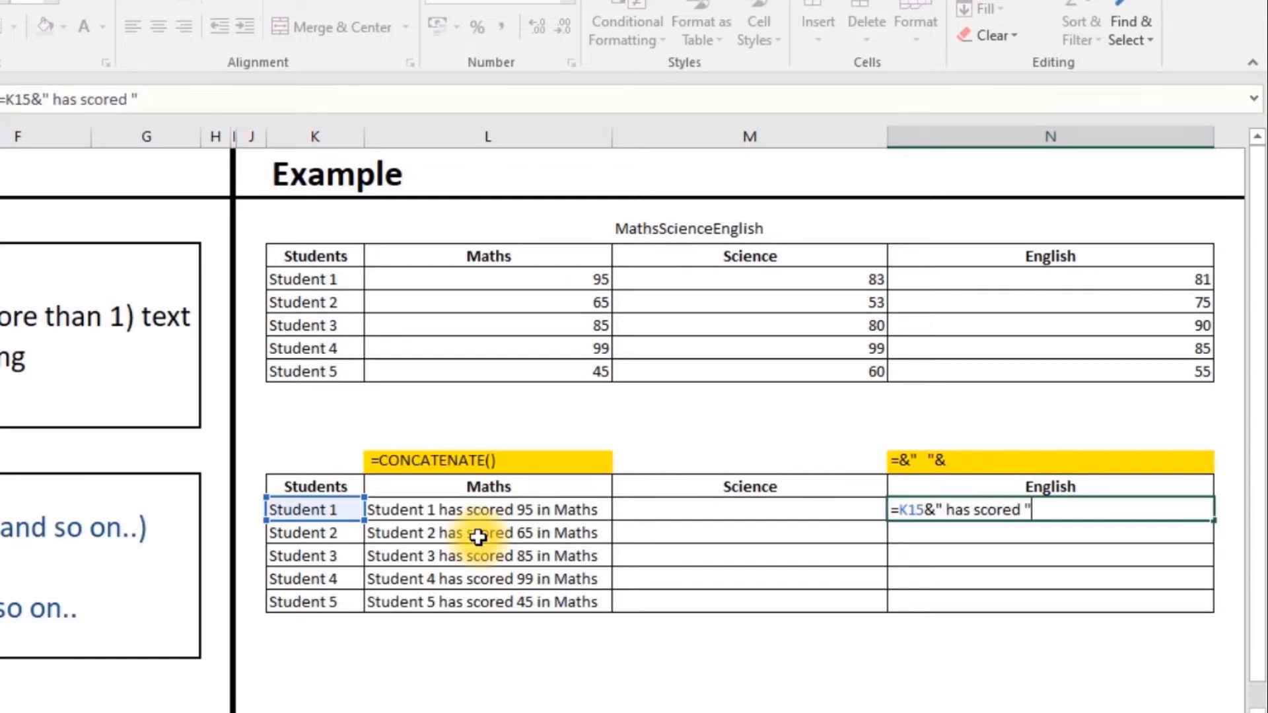
{"action": "type", "text": "&"}
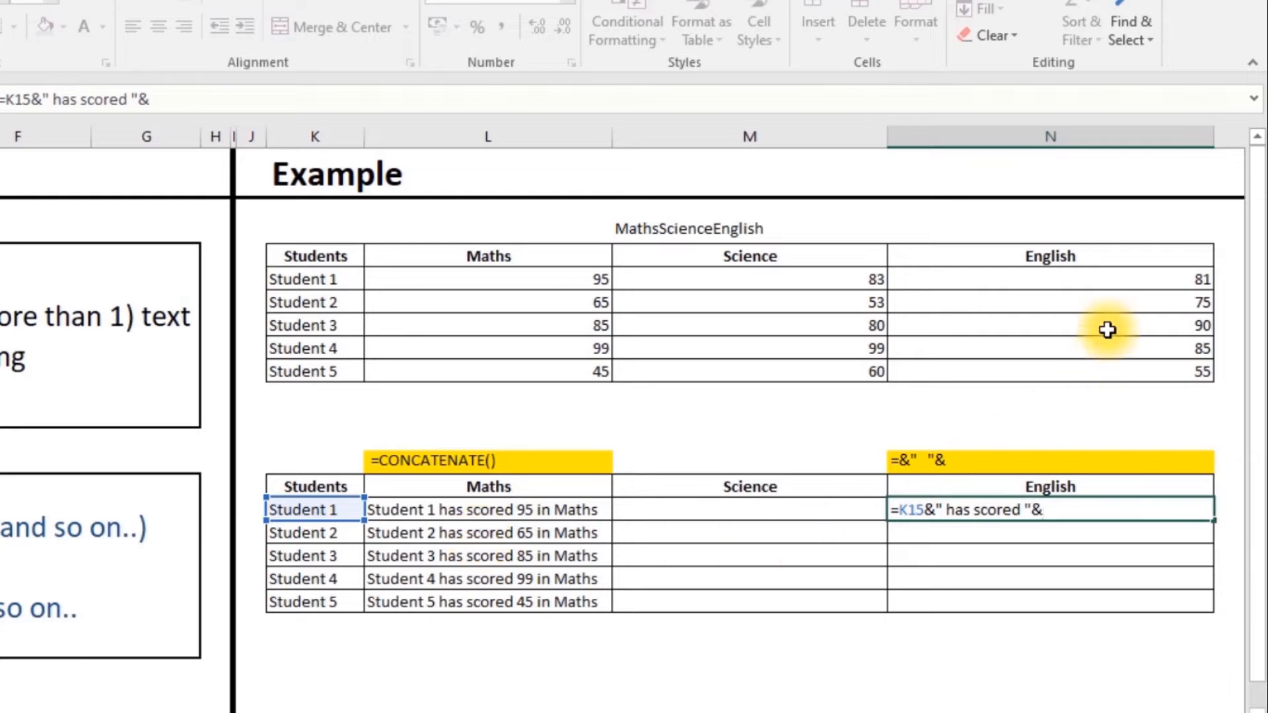
{"action": "left_click", "coordinate": [1104, 280]}
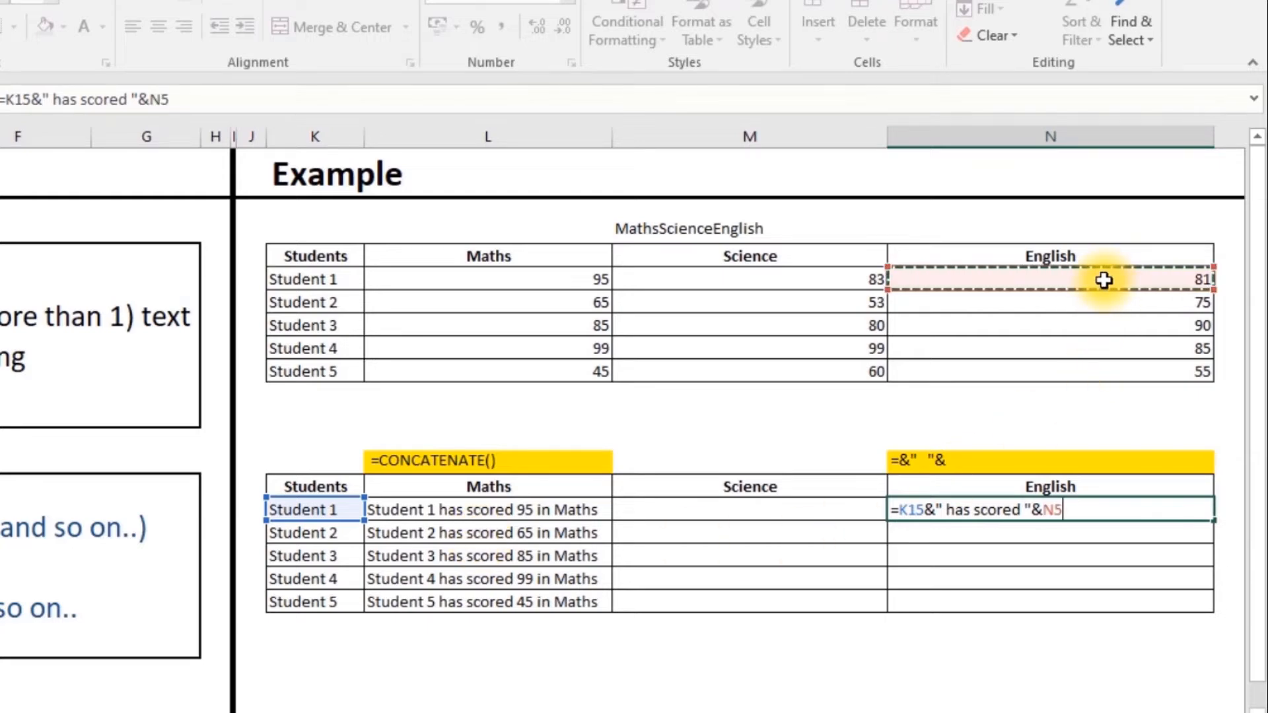
{"action": "type", "text": "&"}
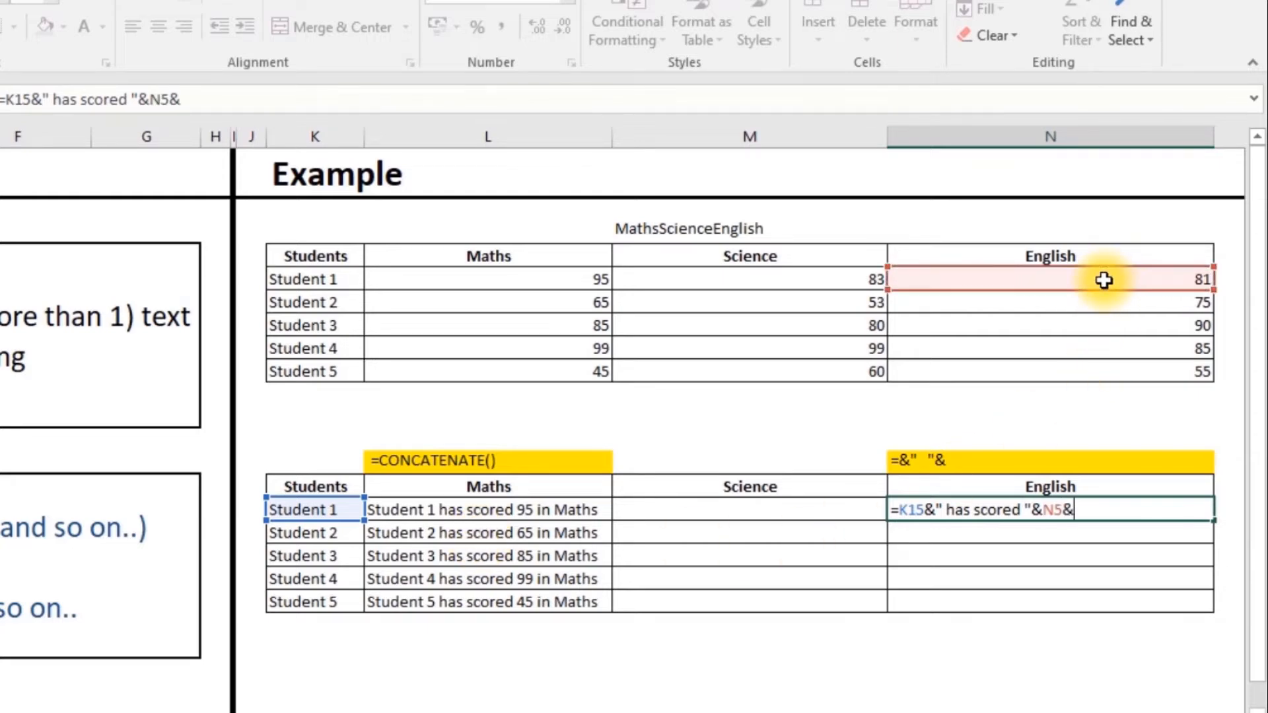
{"action": "type", "text": "\" in En"}
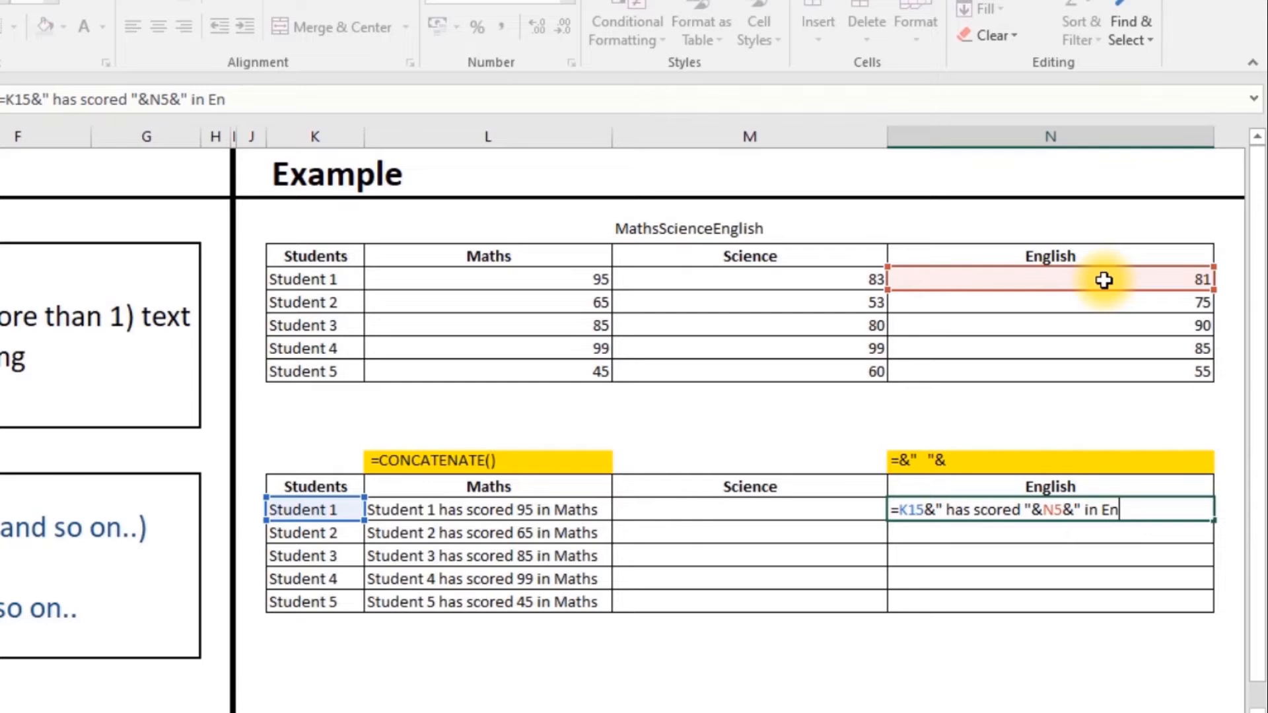
{"action": "type", "text": "glish"}
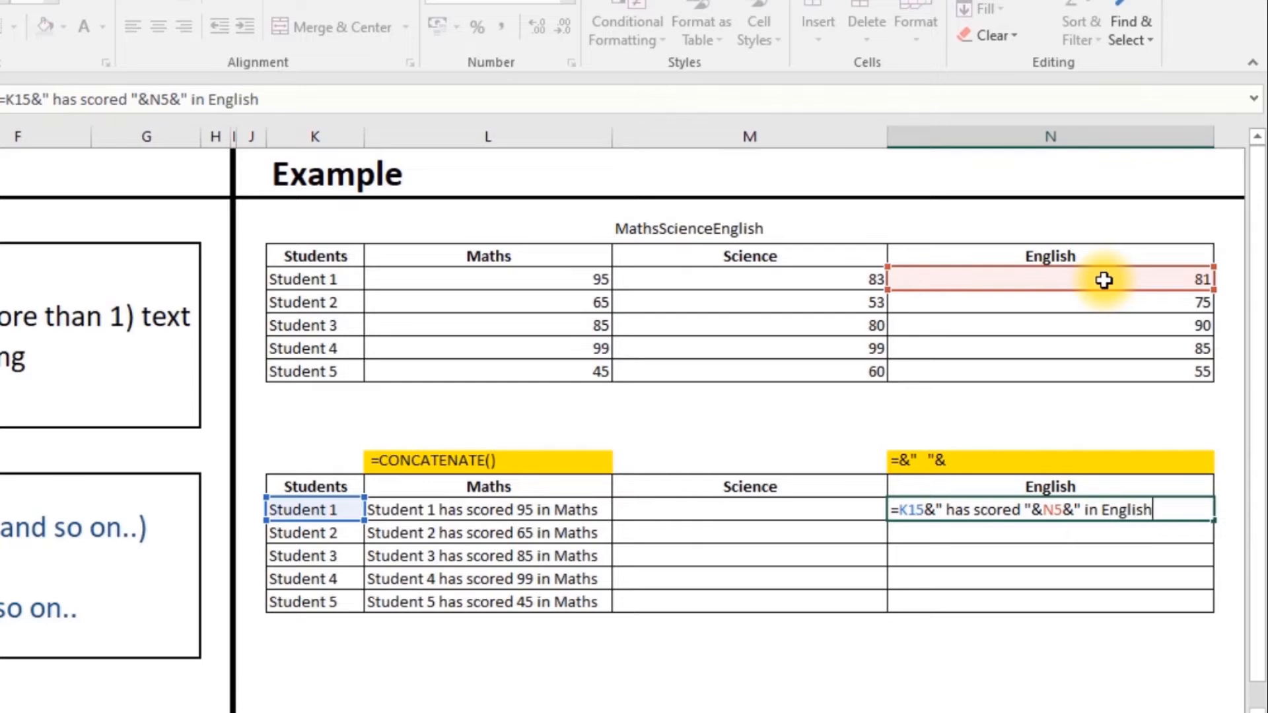
{"action": "type", "text": "\""}
{"action": "key", "text": "ctrl+Return"}
Fill the N15 formula down the English column to N19 and compare the formulas in L15 and N15
{"action": "double_click", "coordinate": [1213, 520]}
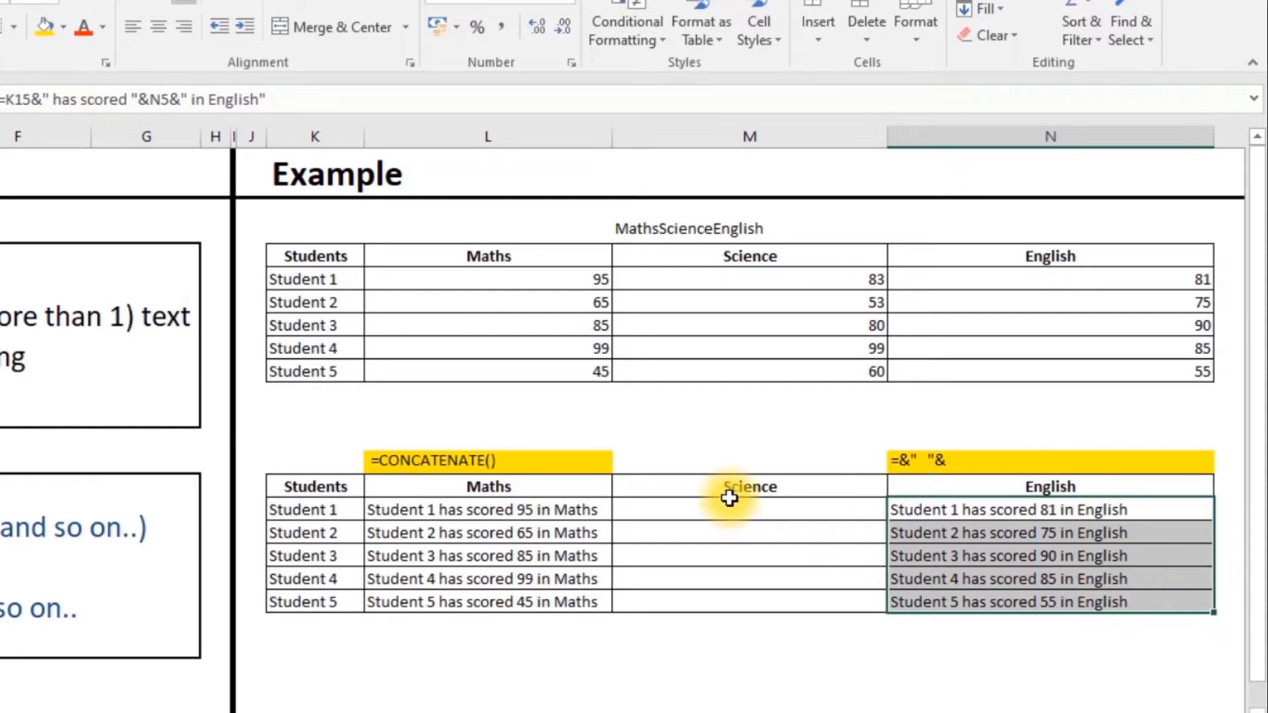
{"action": "left_click", "coordinate": [510, 512]}
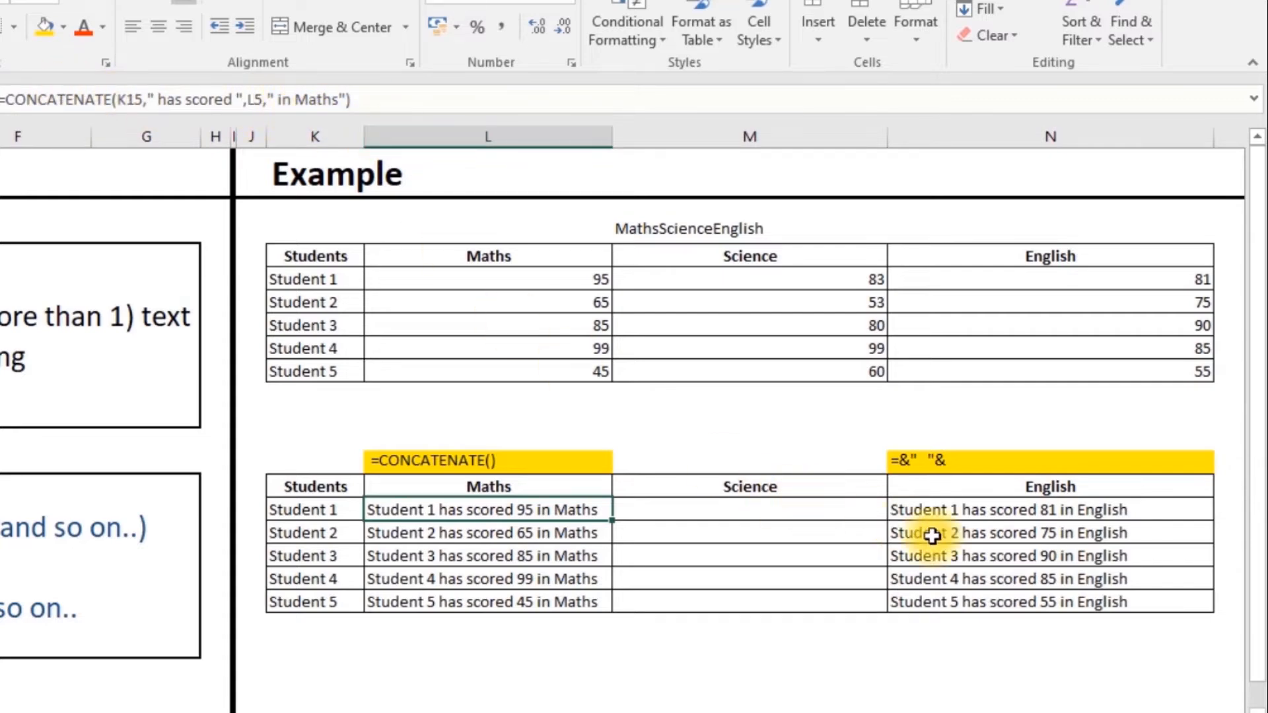
{"action": "left_click", "coordinate": [1051, 510]}
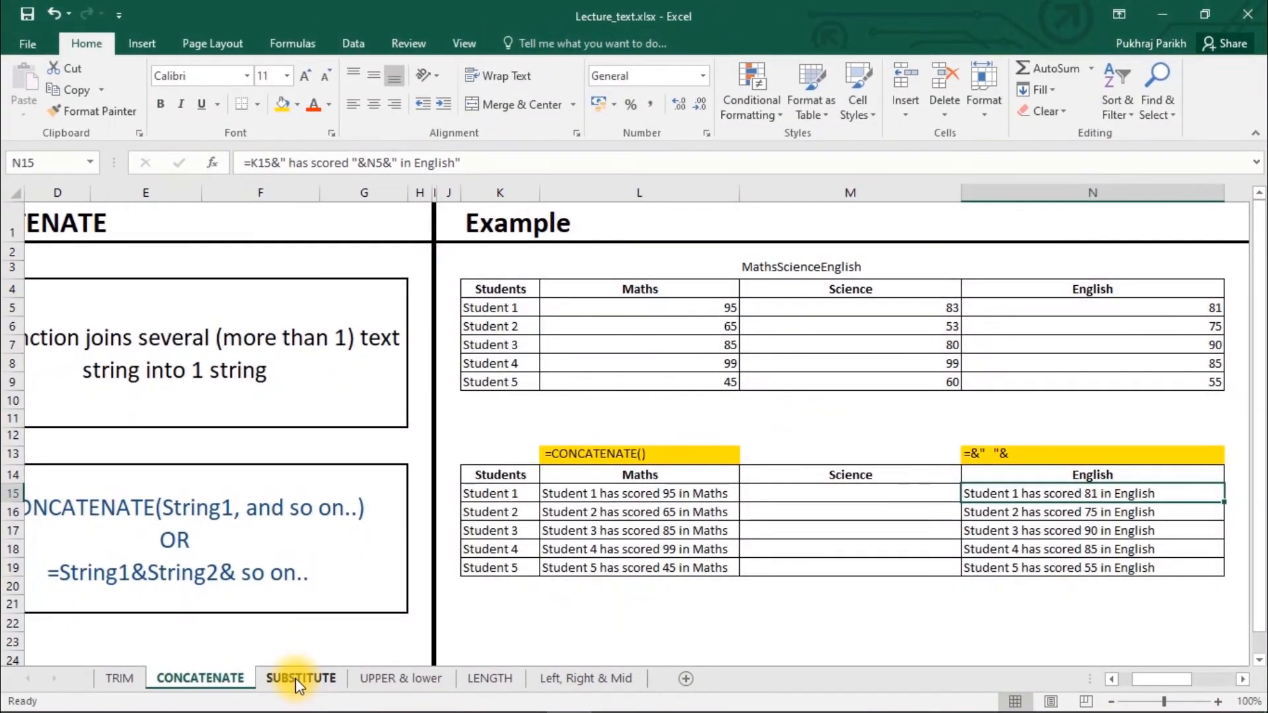
On the SUBSTITUTE worksheet, enter =SUBSTITUTE(K7,"b","d") in N7, the Result cell beside "Stubent"
{"action": "left_click", "coordinate": [297, 678]}
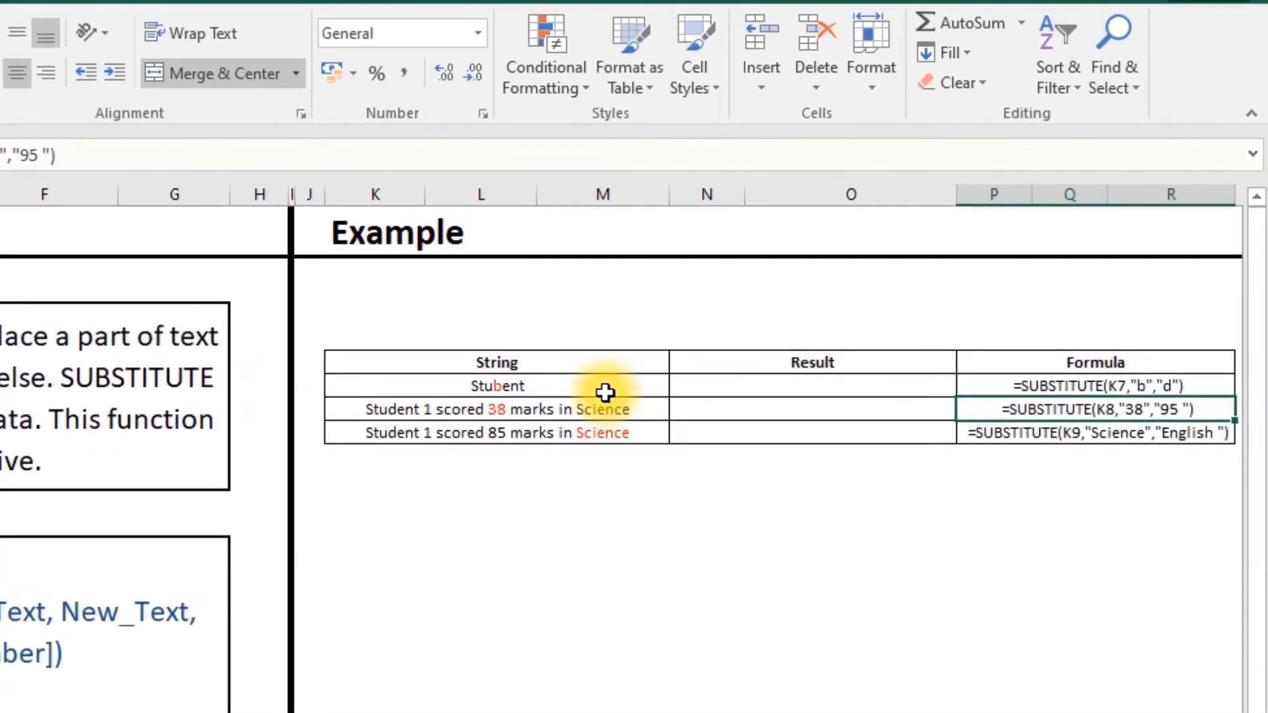
{"action": "left_click", "coordinate": [888, 328]}
{"action": "type", "text": "="}
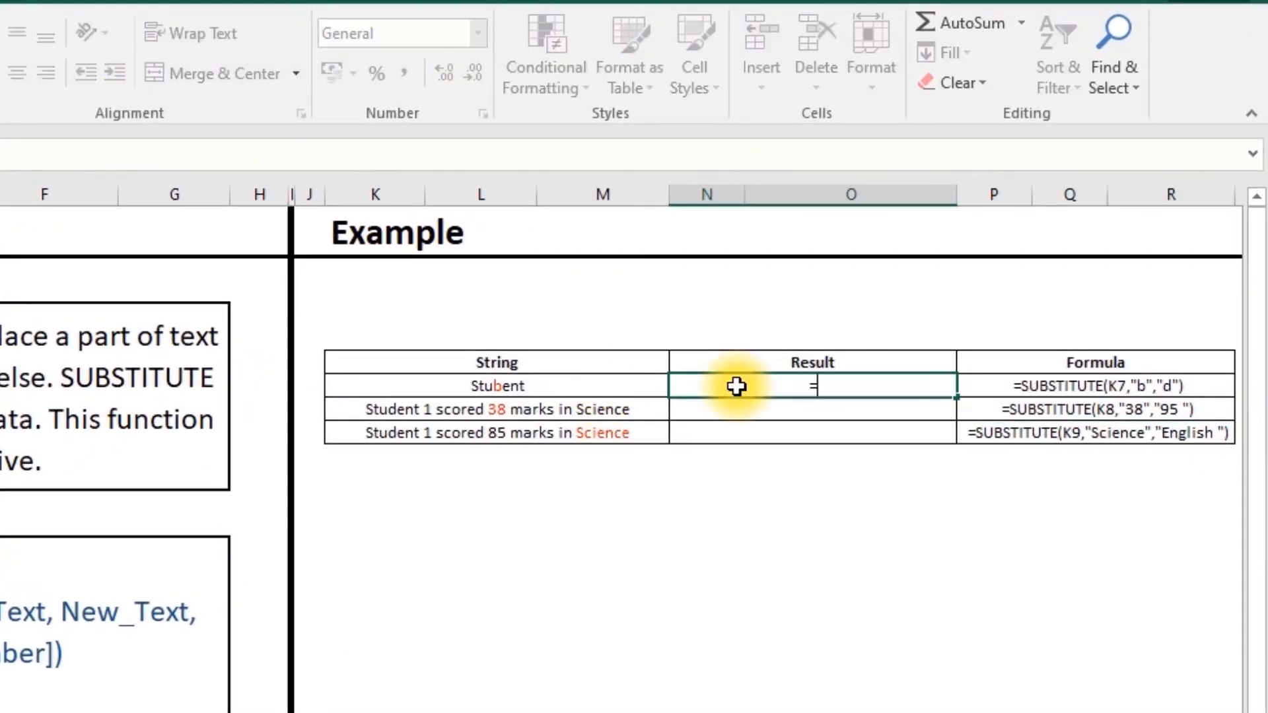
{"action": "type", "text": "su"}
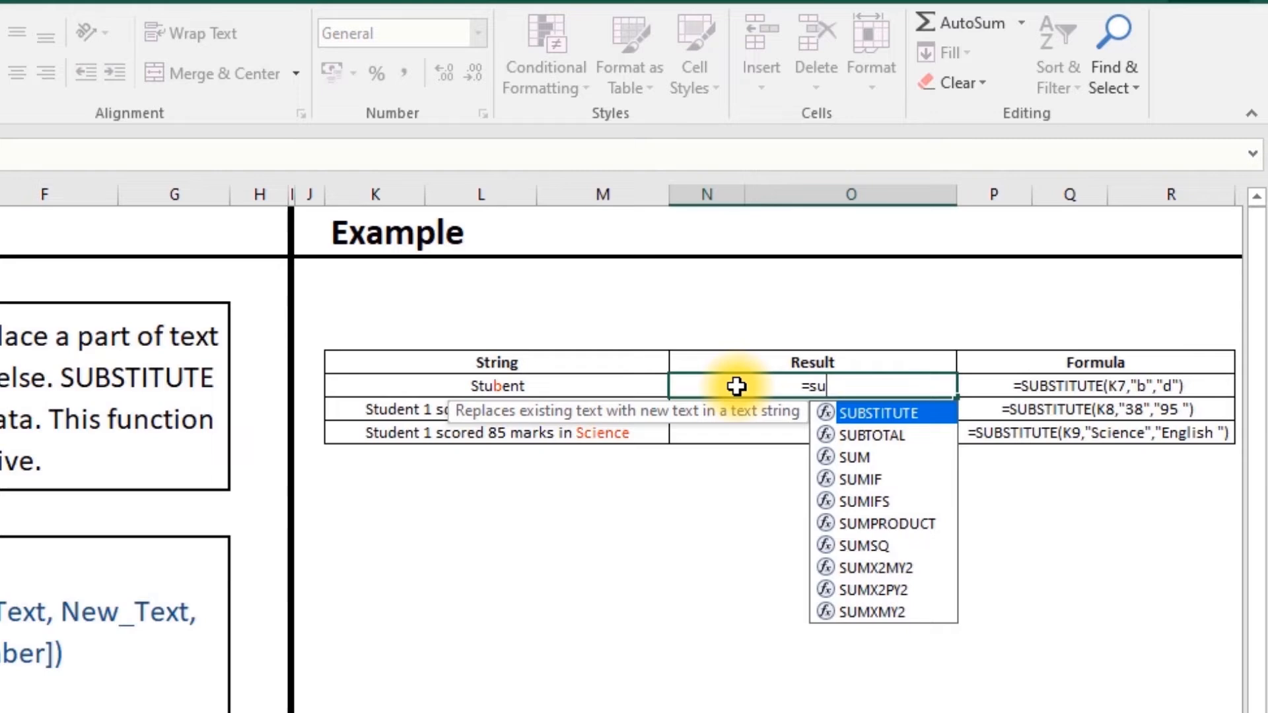
{"action": "key", "text": "Tab"}
{"action": "left_click", "coordinate": [551, 388]}
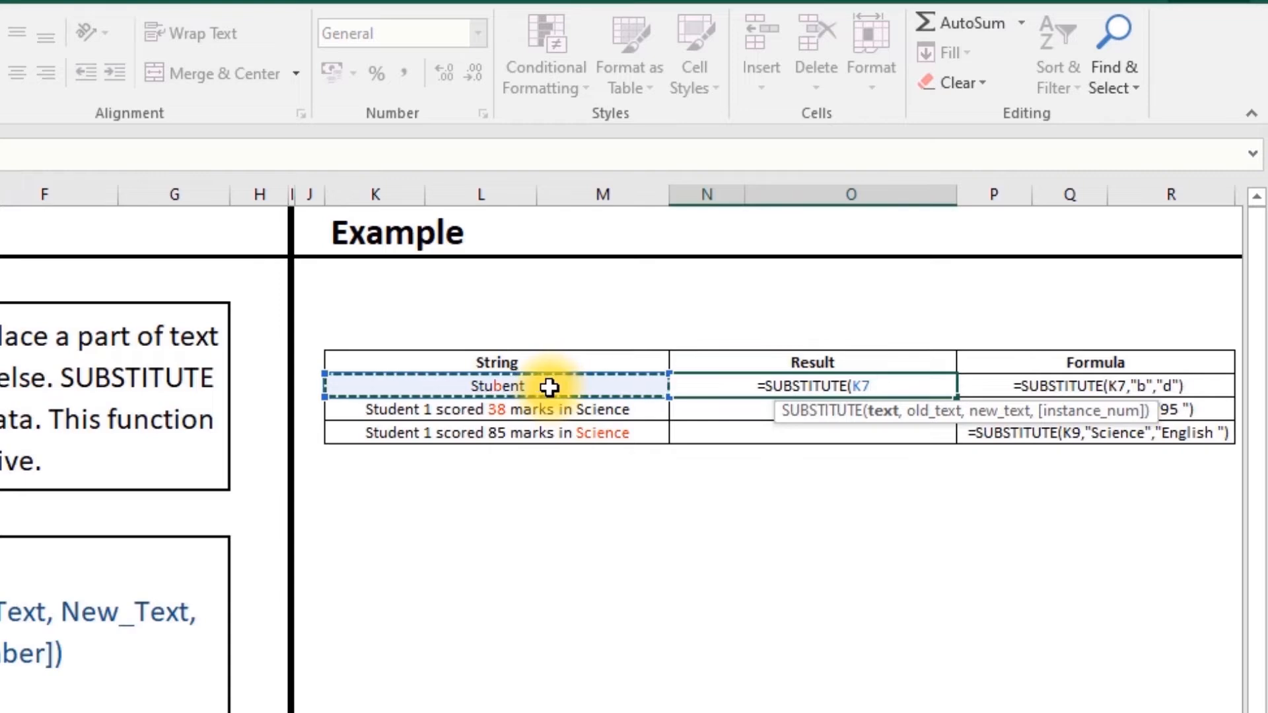
{"action": "type", "text": ","}
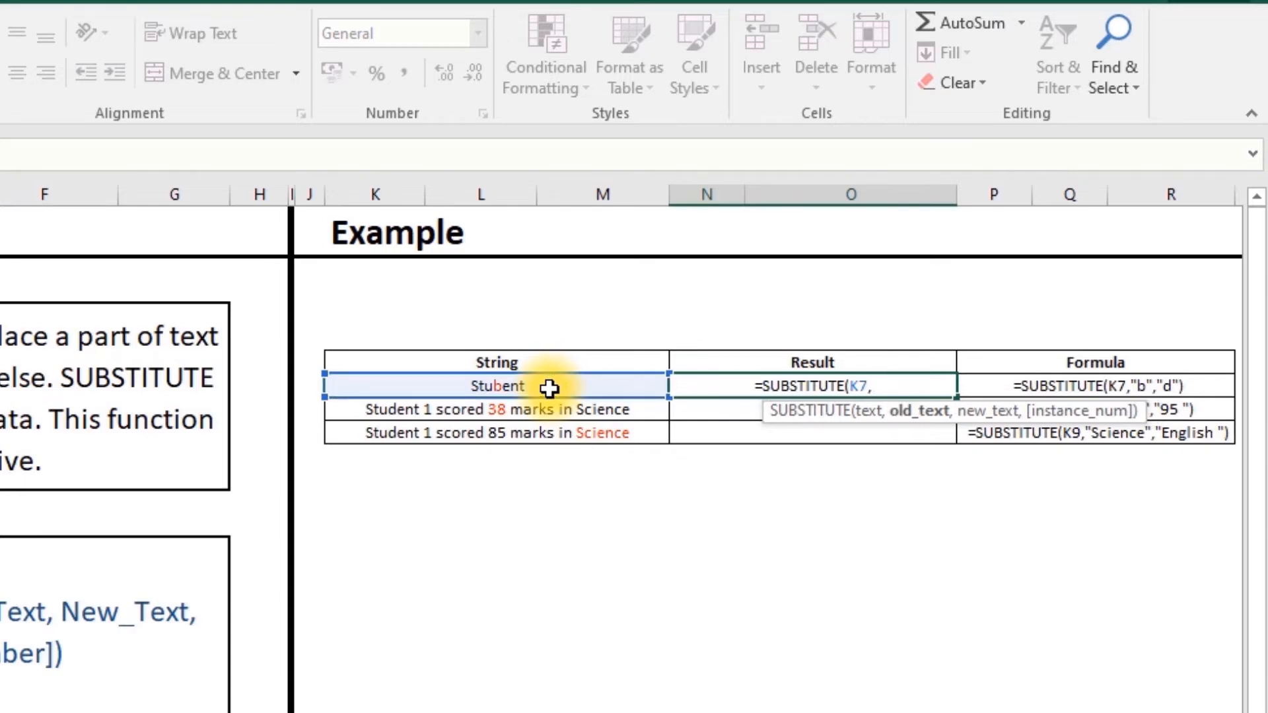
{"action": "type", "text": "\""}
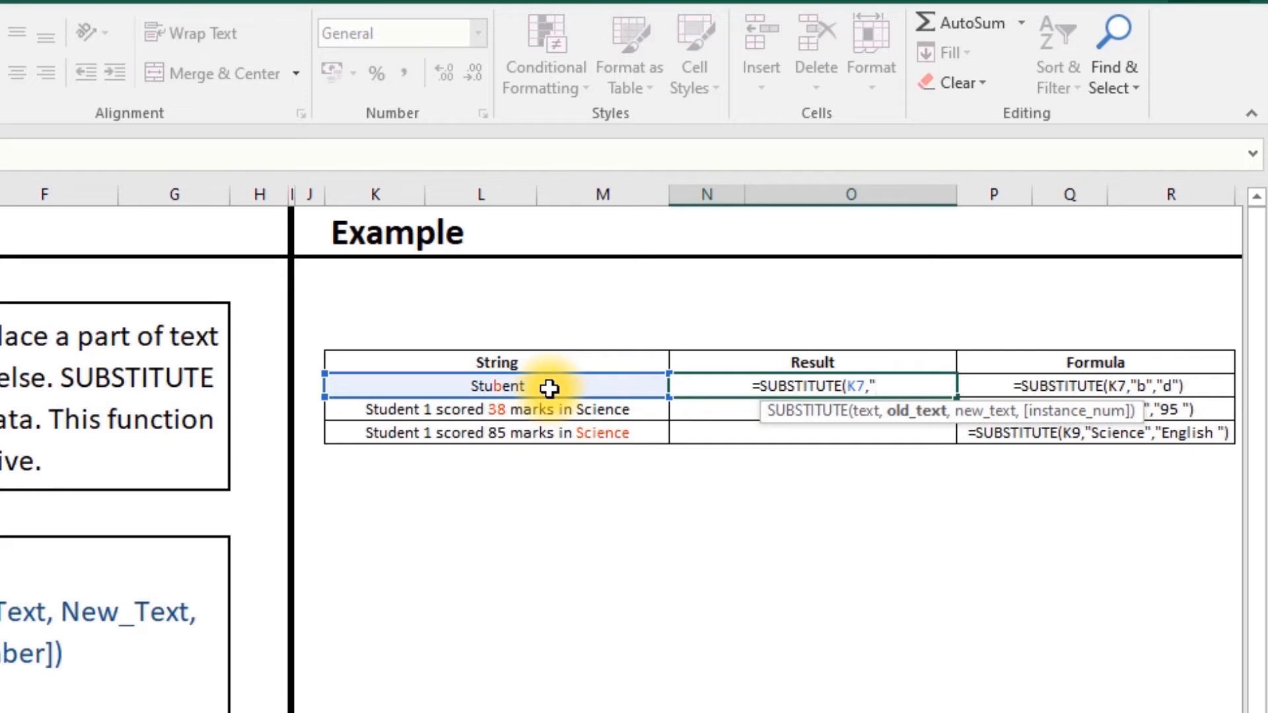
{"action": "type", "text": "b"}
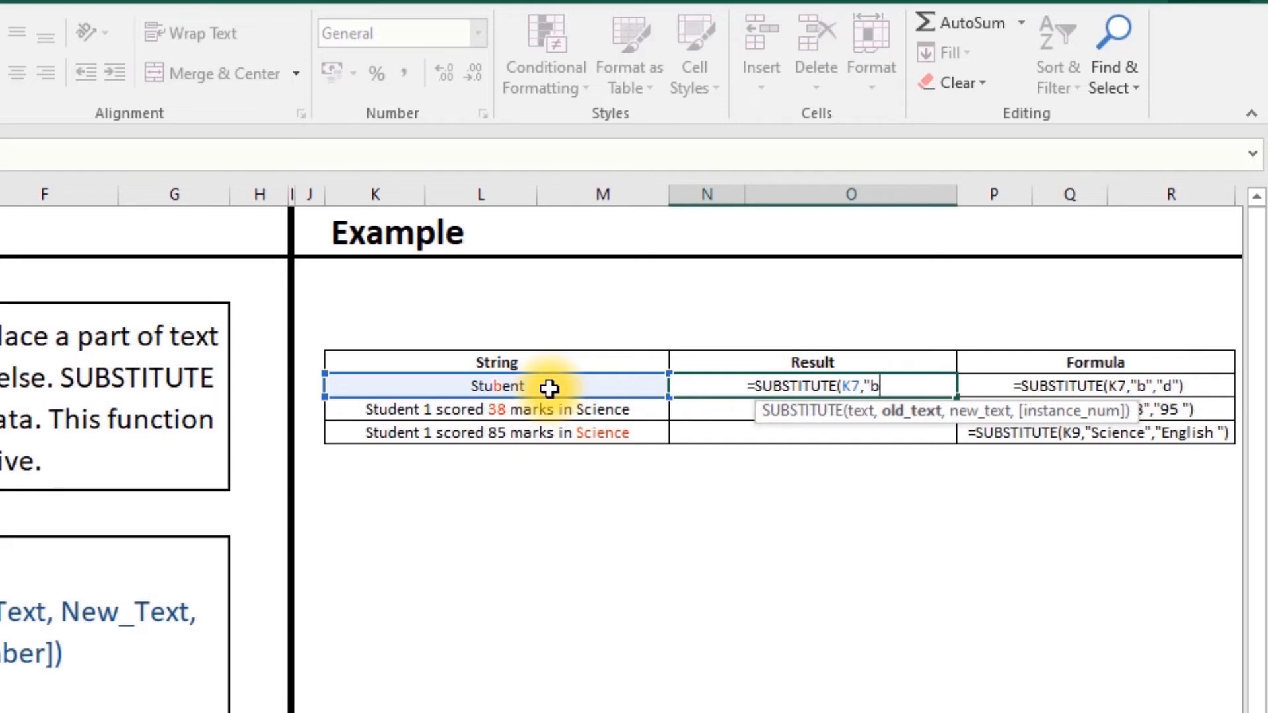
{"action": "type", "text": "\""}
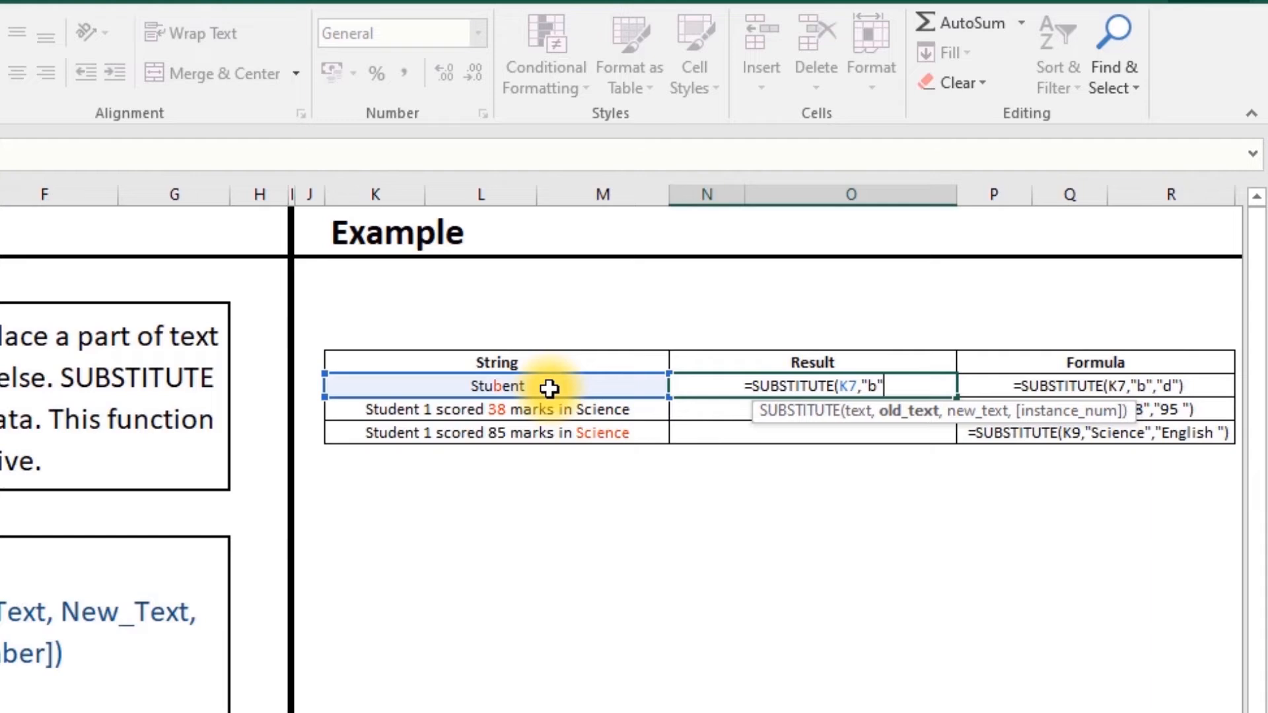
{"action": "type", "text": ",\""}
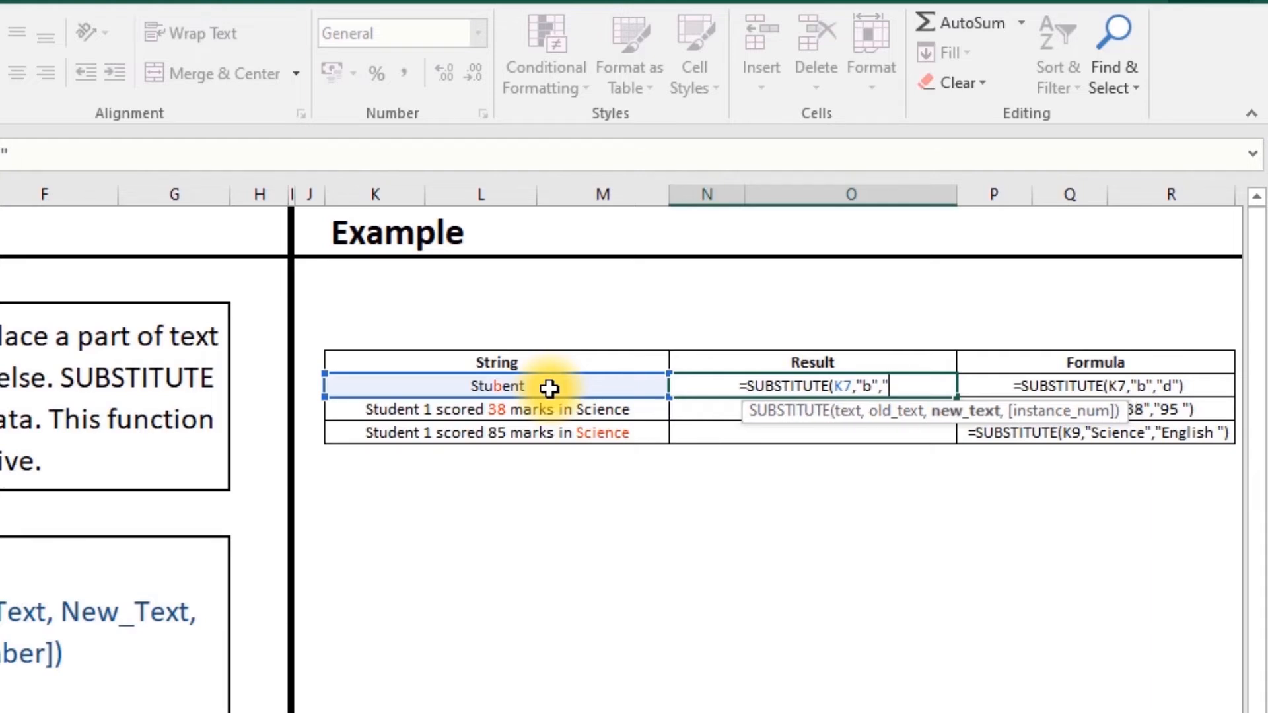
{"action": "type", "text": "d\""}
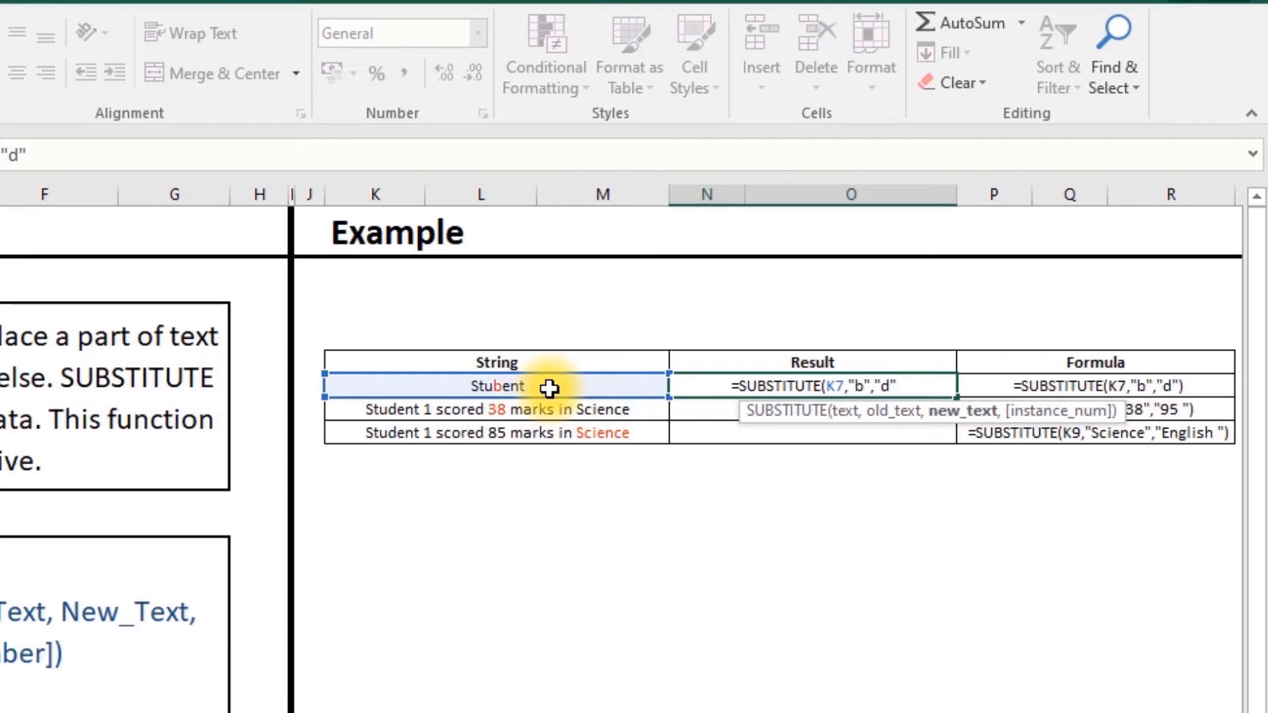
{"action": "type", "text": ")"}
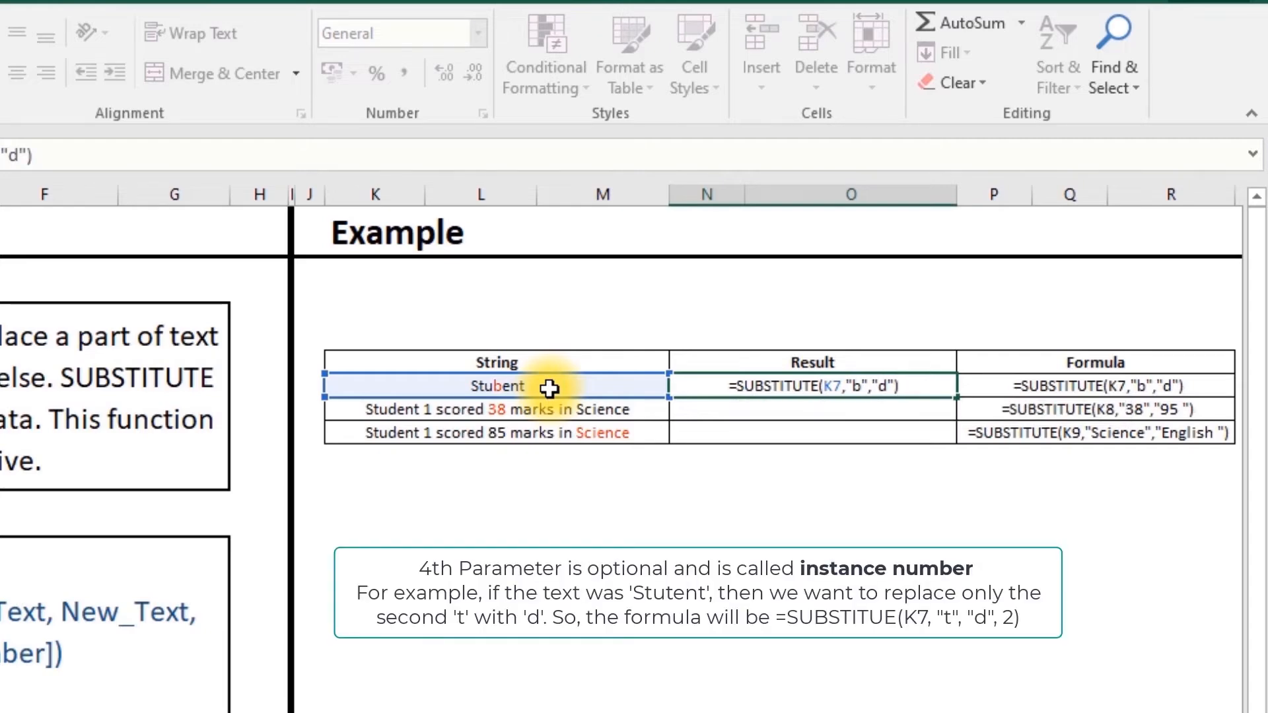
{"action": "key", "text": "Return"}
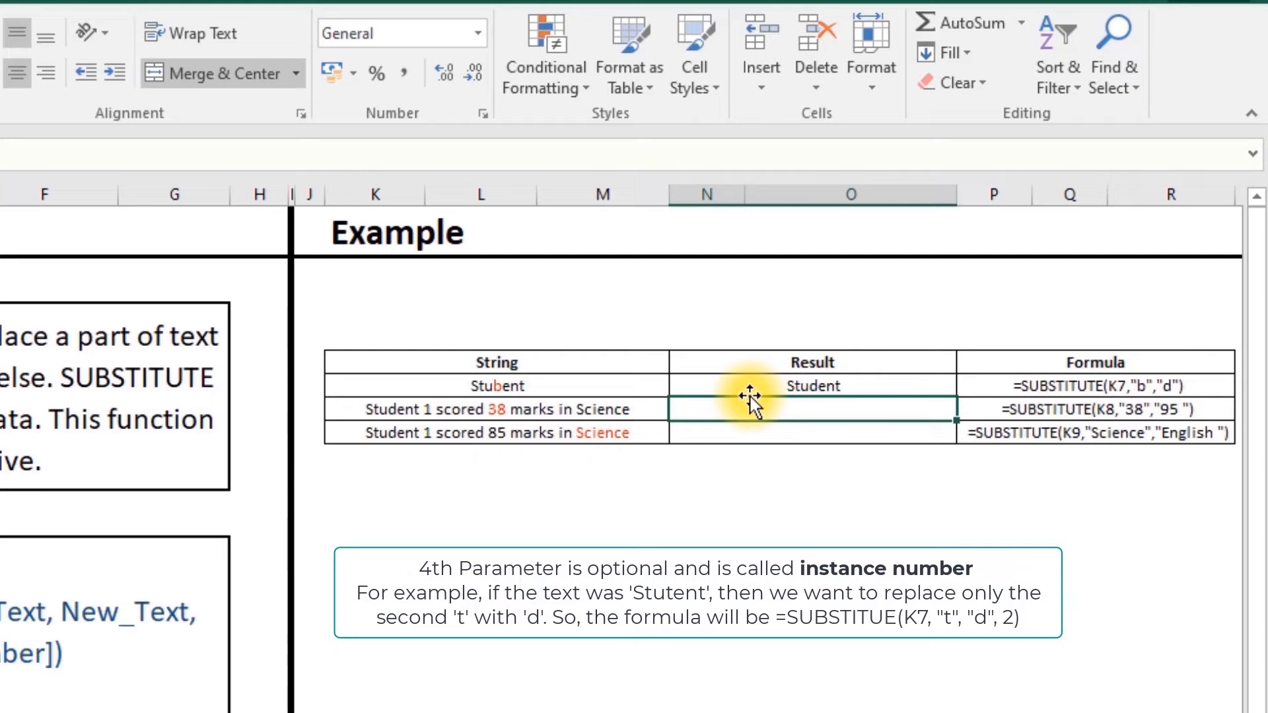
Enter =SUBSTITUTE(K8,"38","95") in N8, the Result cell for the second string
{"action": "type", "text": "="}
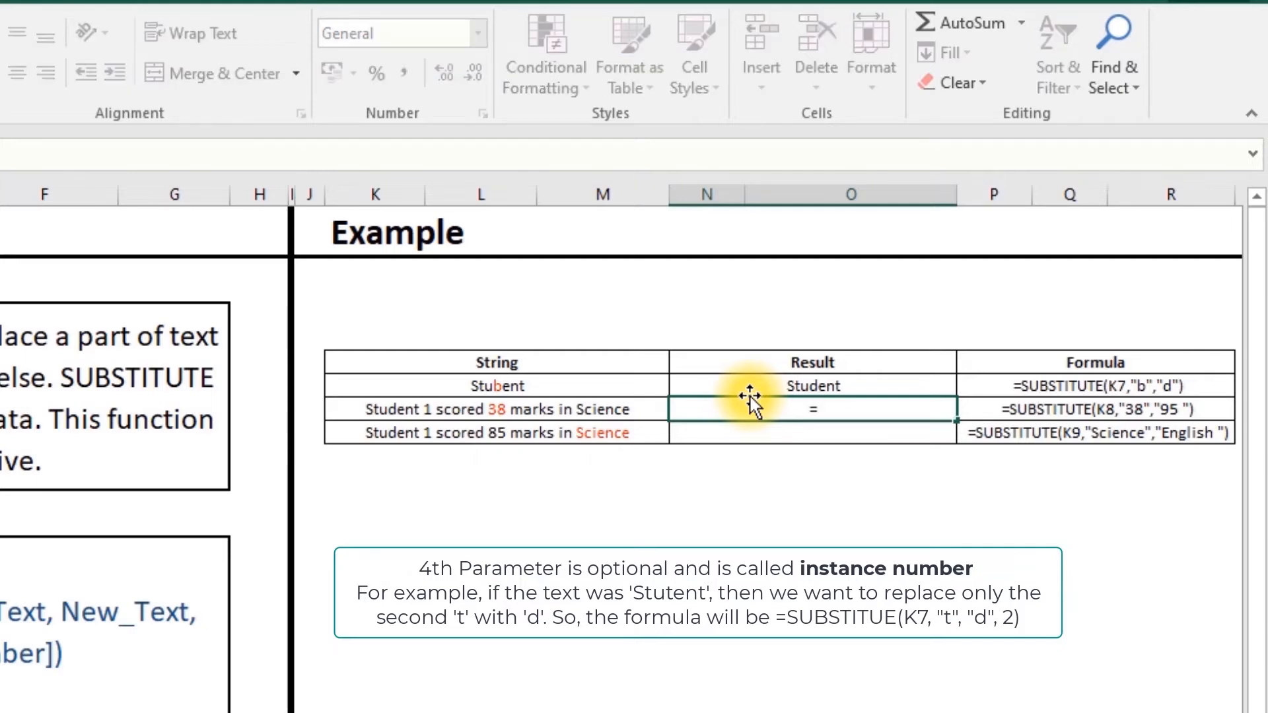
{"action": "type", "text": "sub"}
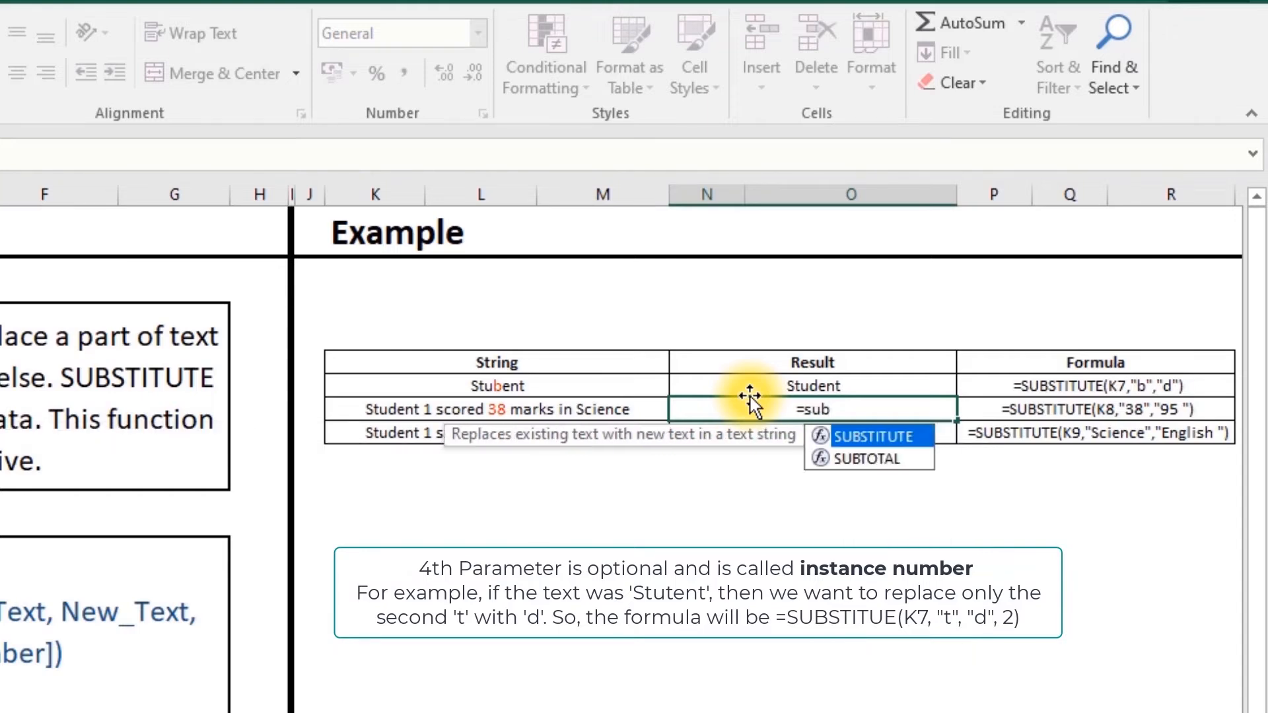
{"action": "key", "text": "Tab"}
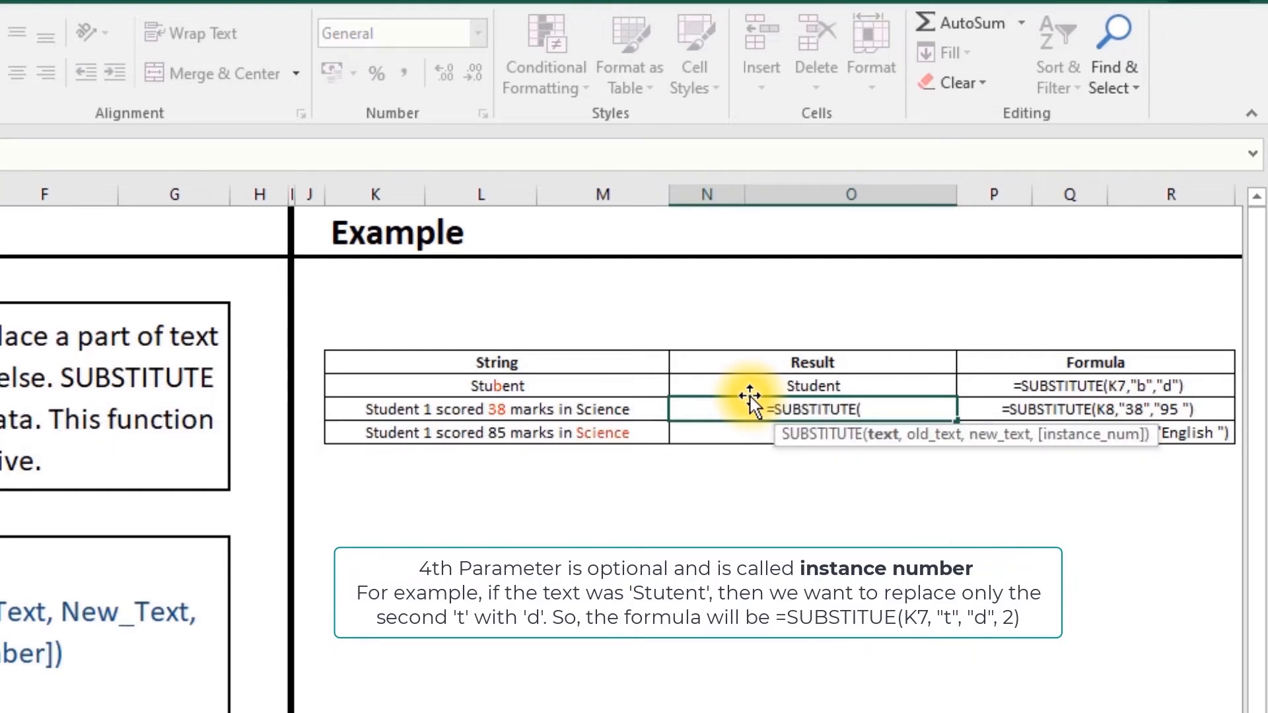
{"action": "left_click", "coordinate": [445, 414]}
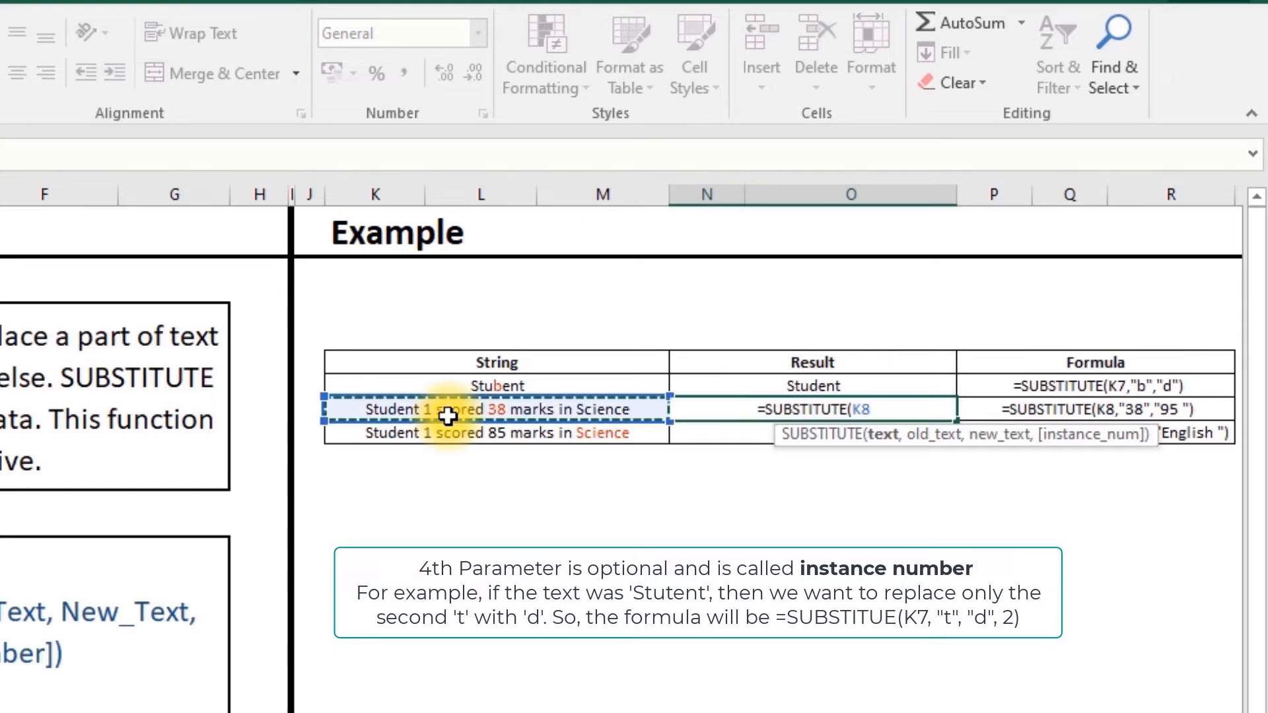
{"action": "type", "text": ",\"3"}
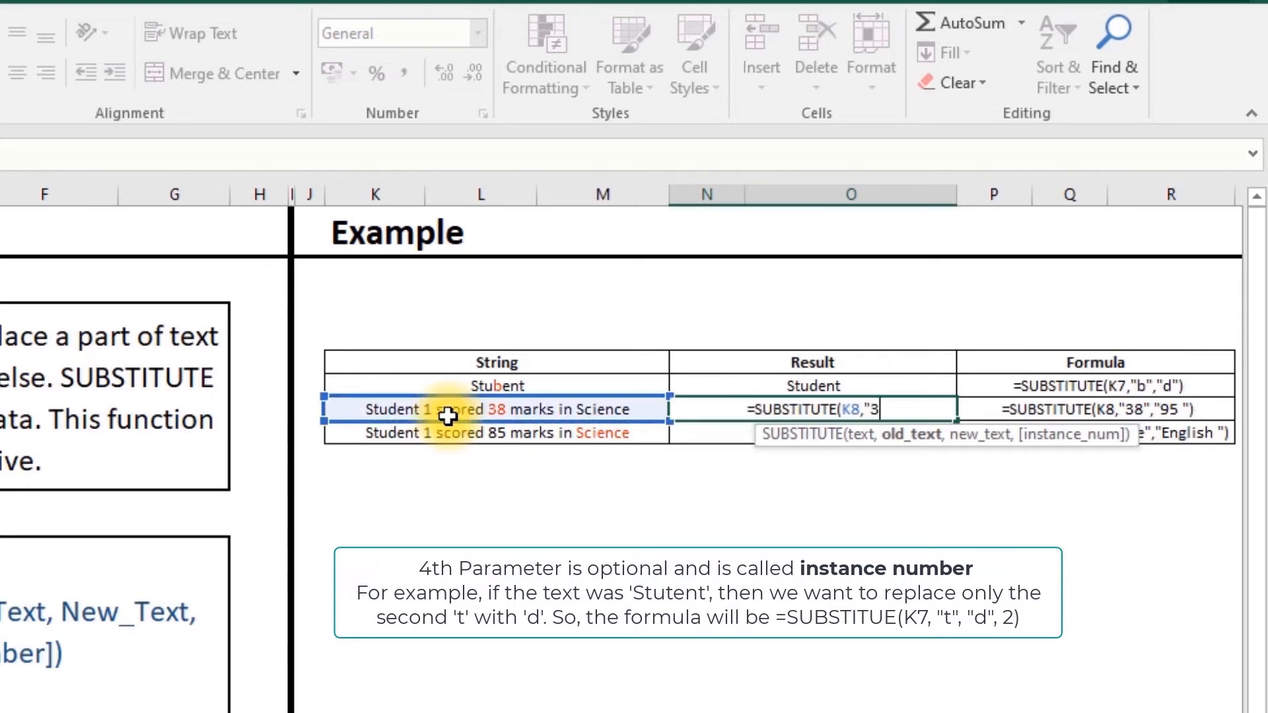
{"action": "type", "text": "8\","}
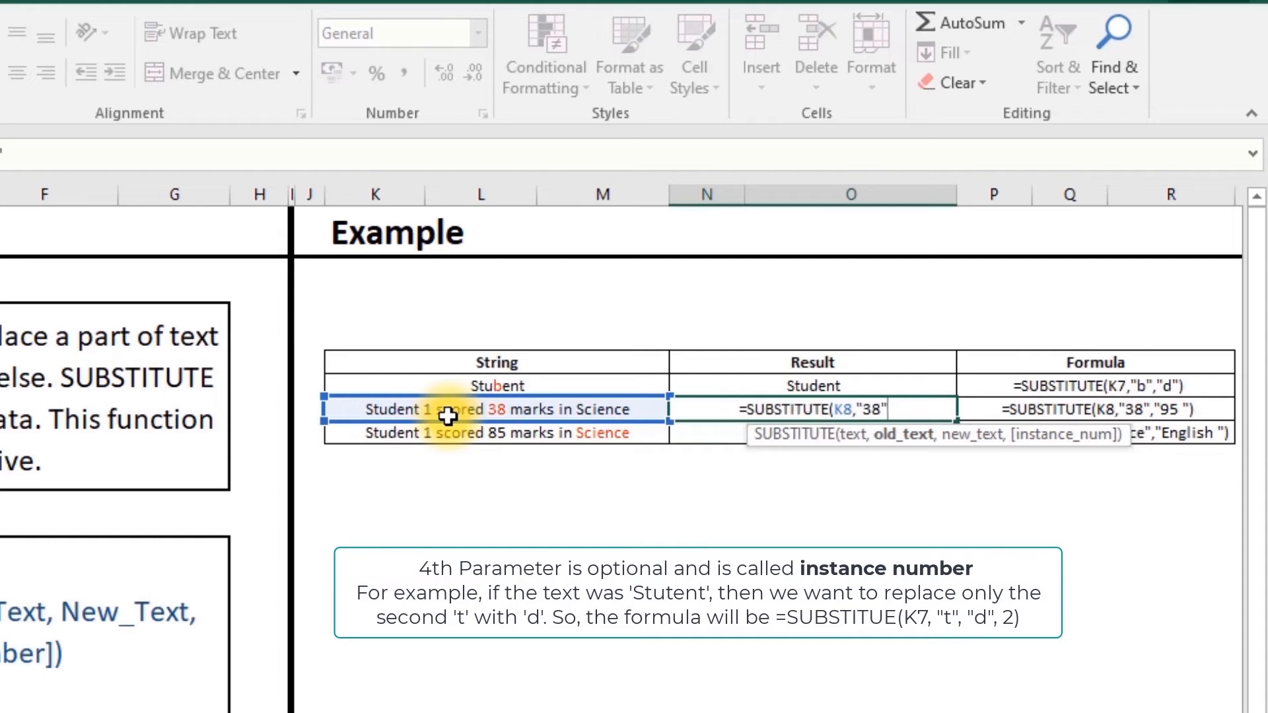
{"action": "type", "text": "\"9"}
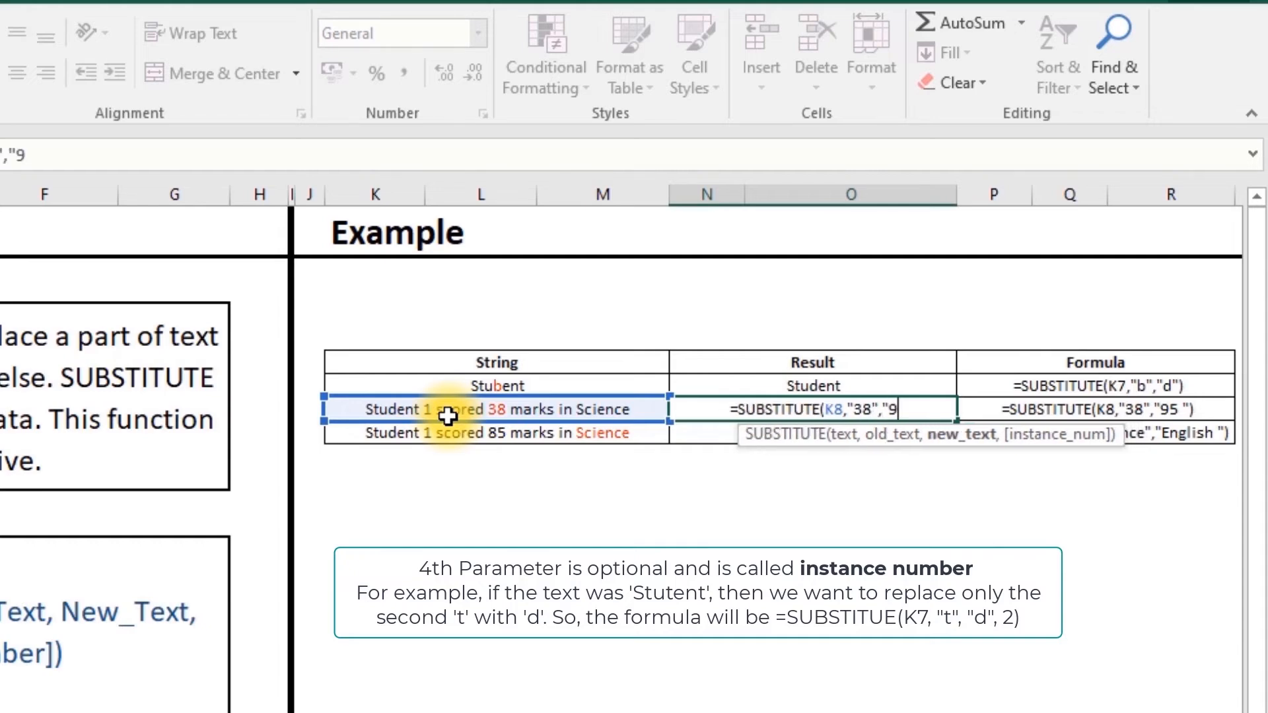
{"action": "type", "text": "5"}
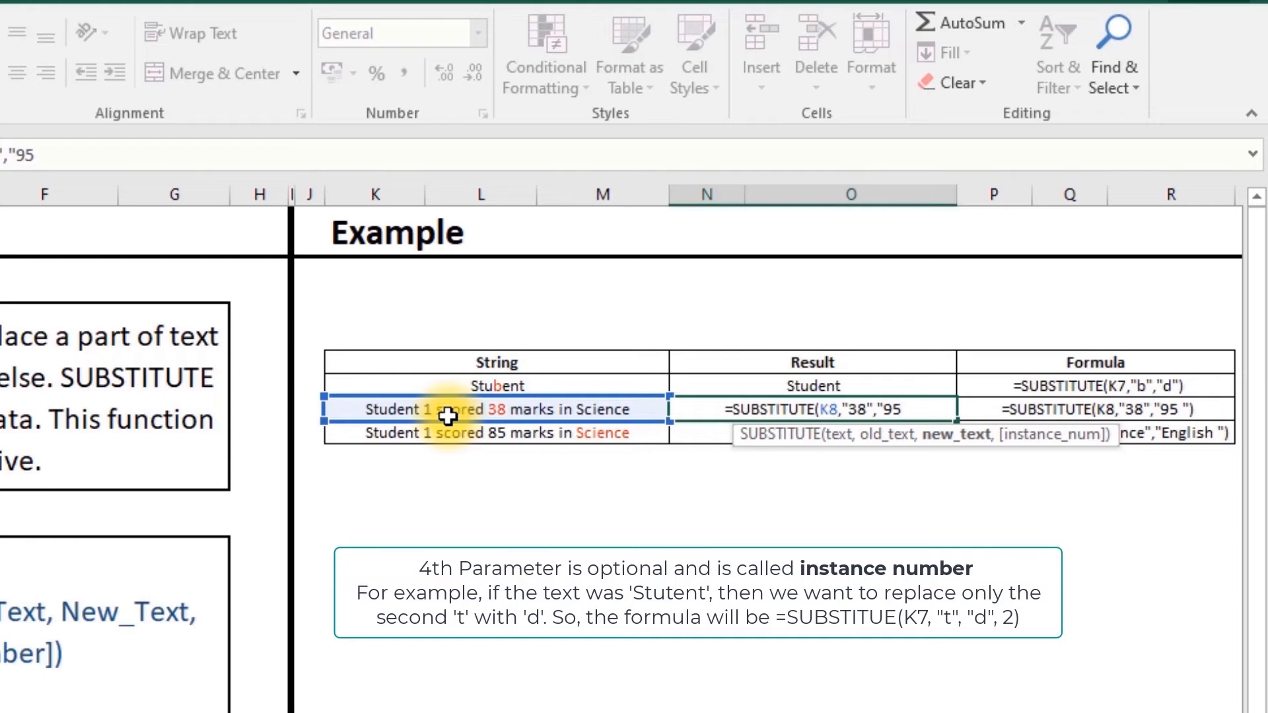
{"action": "type", "text": "\""}
{"action": "key", "text": "Return"}
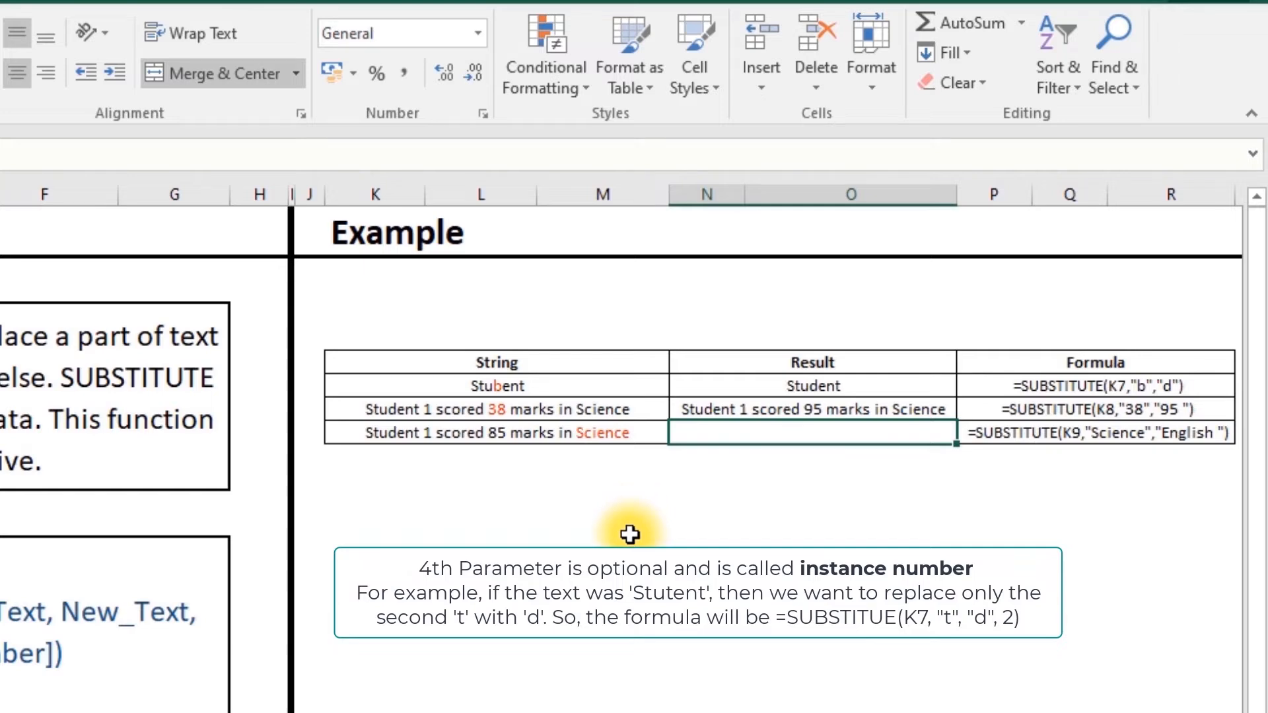
Enter =SUBSTITUTE(K9,"Science","English") in N9, the Result cell for the third string
{"action": "type", "text": "="}
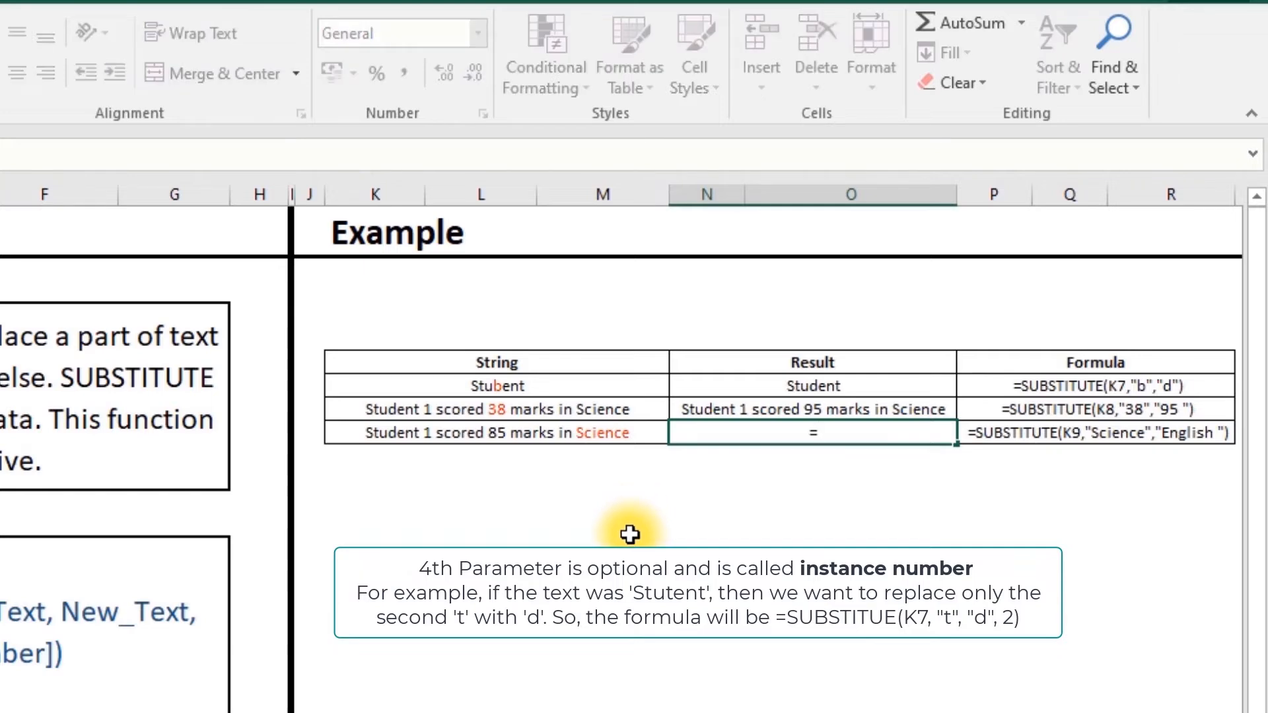
{"action": "type", "text": "su"}
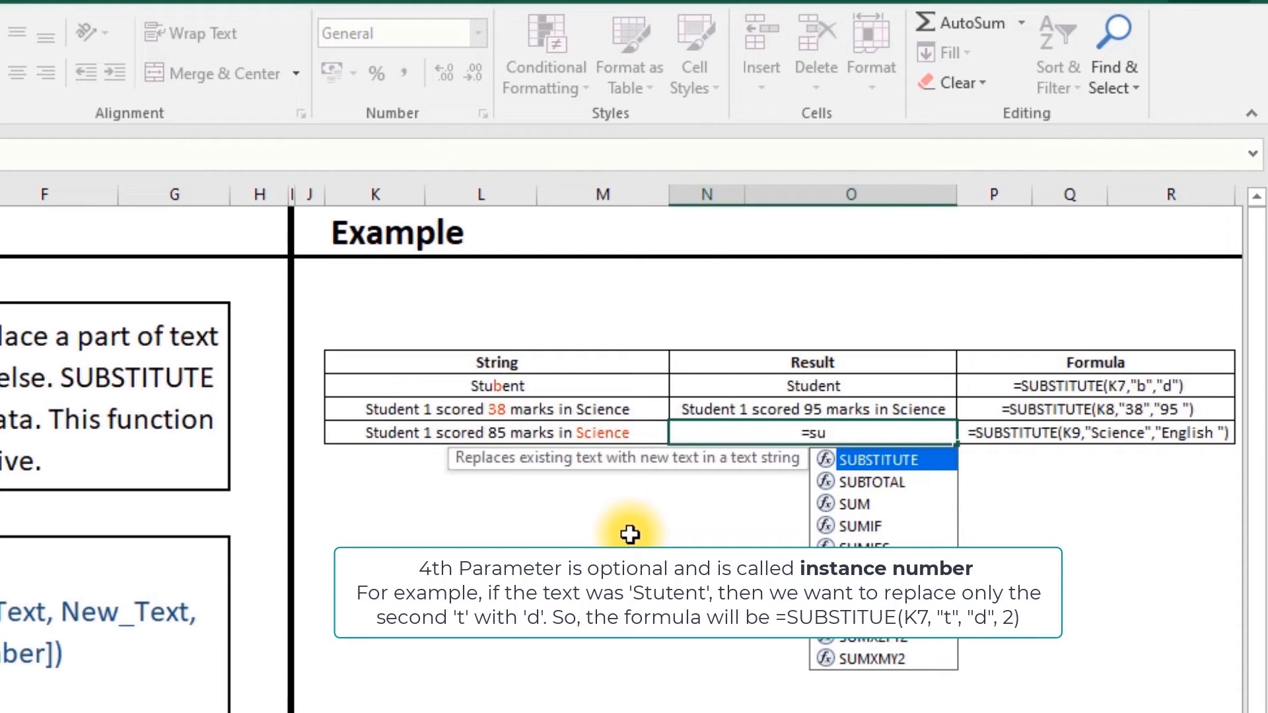
{"action": "key", "text": "Tab"}
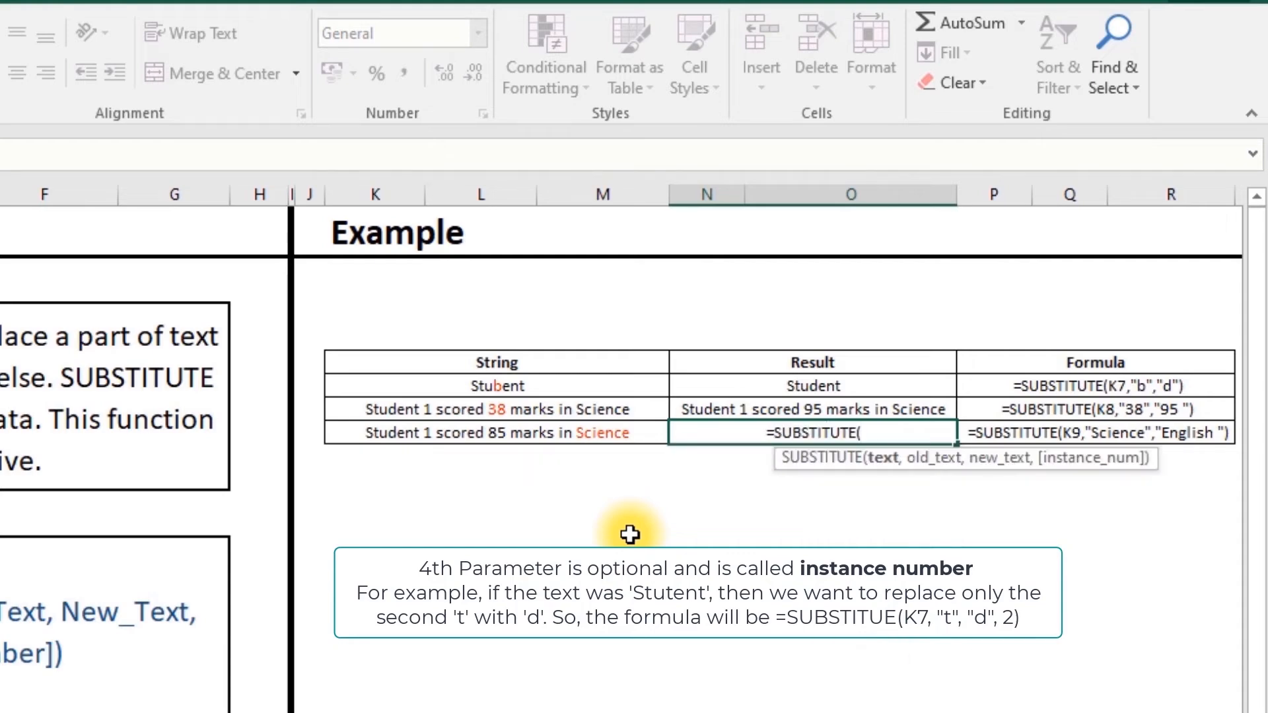
{"action": "left_click", "coordinate": [601, 432]}
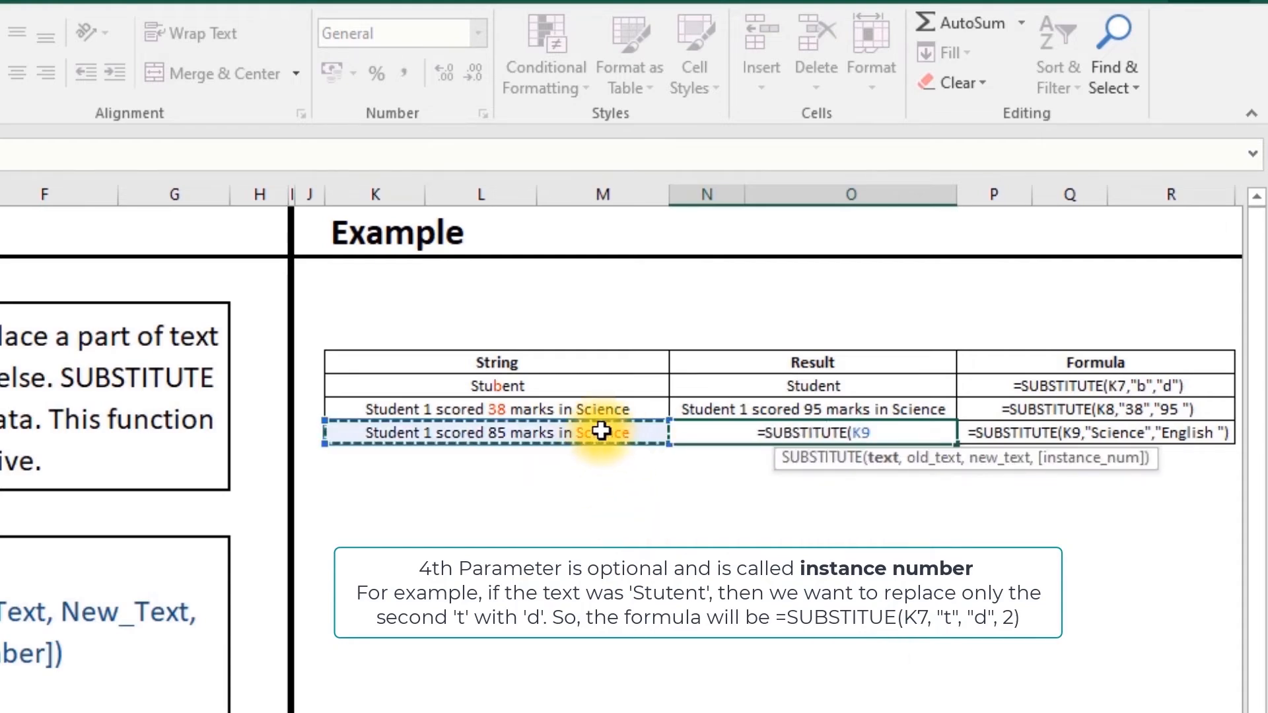
{"action": "type", "text": ","}
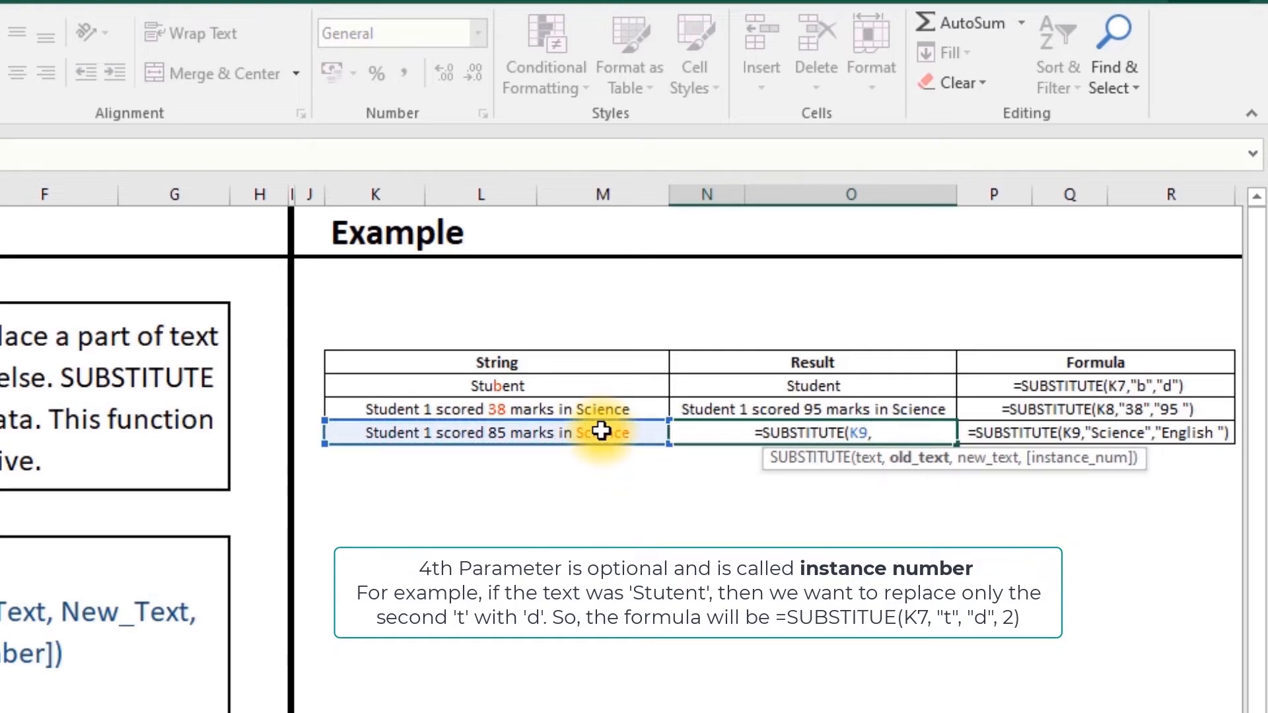
{"action": "type", "text": "\""}
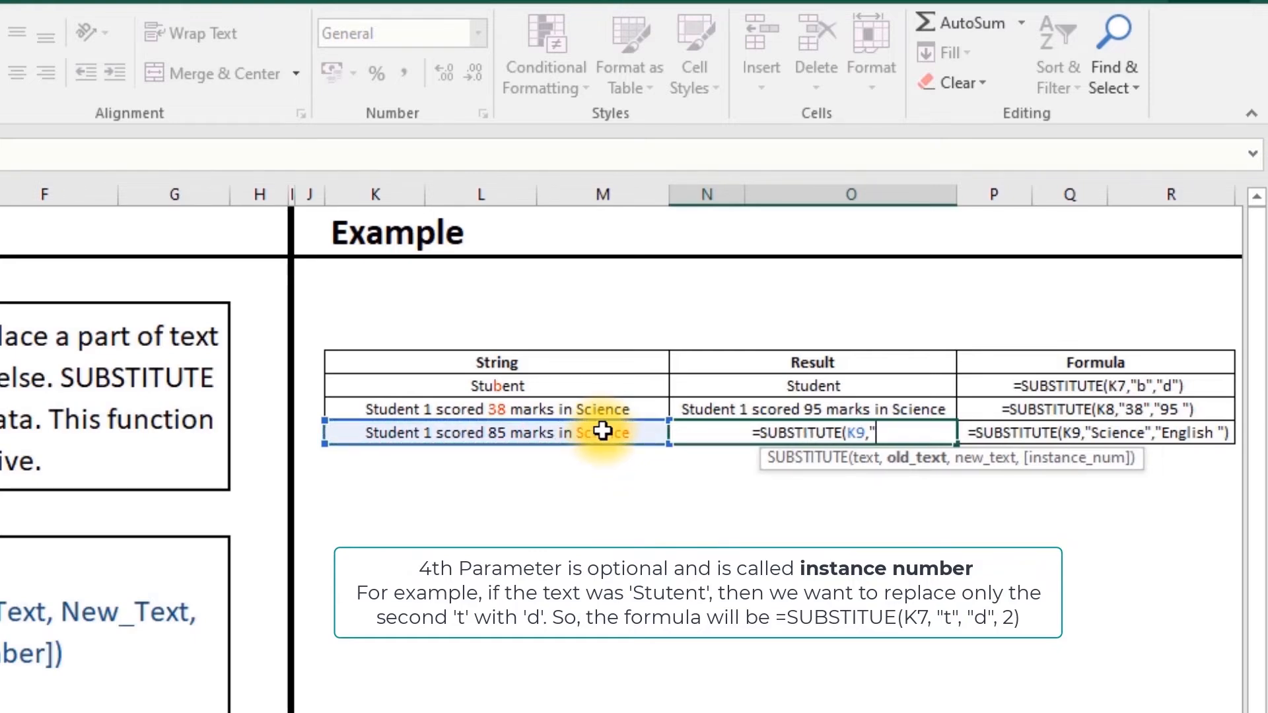
{"action": "type", "text": "Sci"}
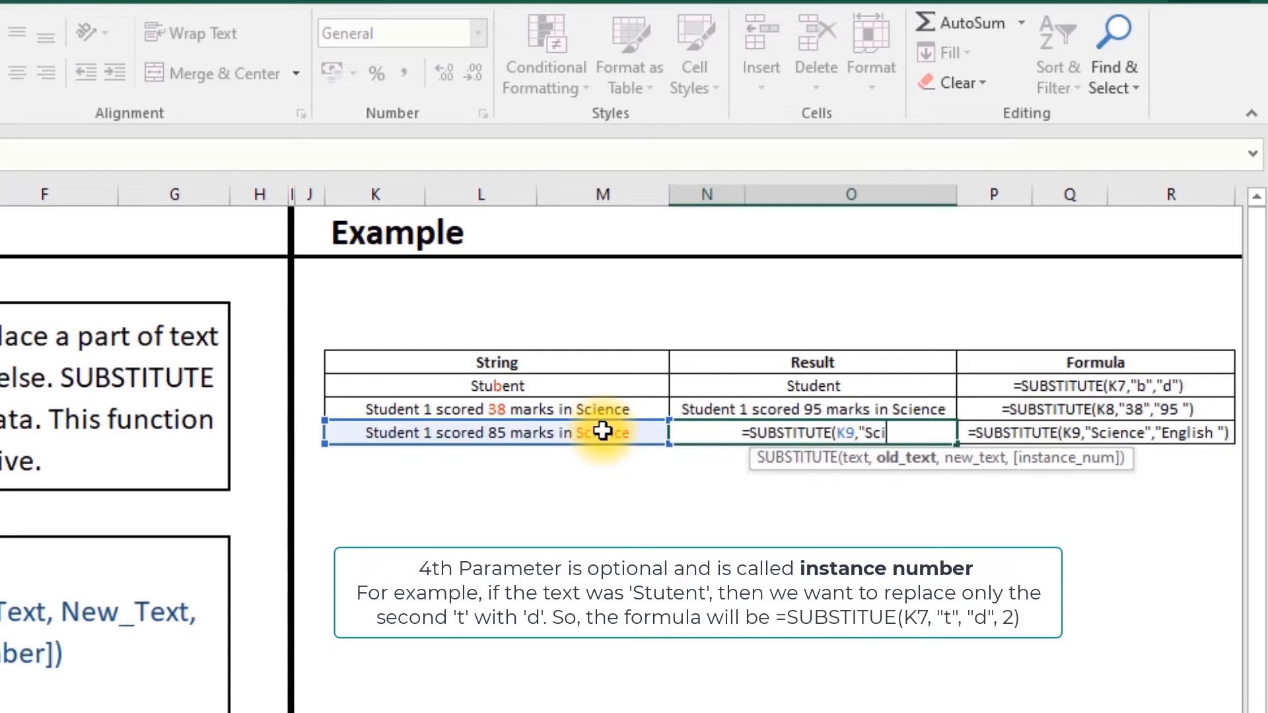
{"action": "type", "text": "ence\",\"Engli"}
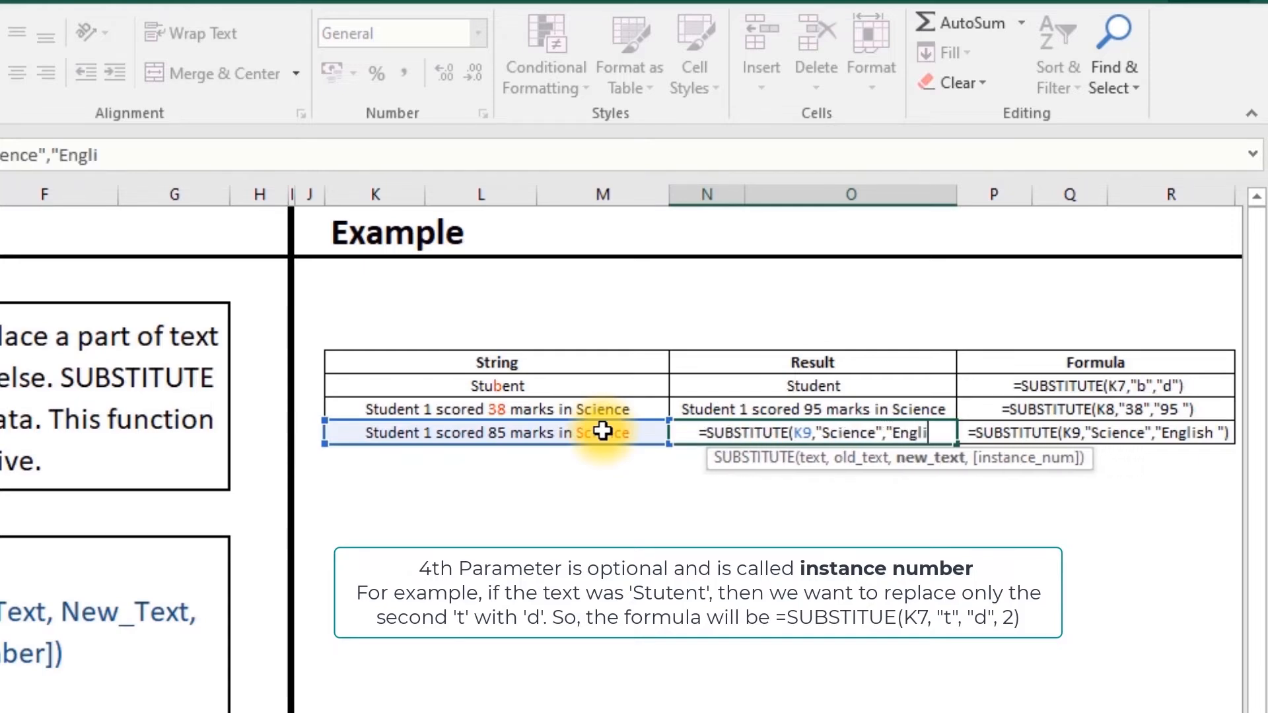
{"action": "type", "text": "sh"}
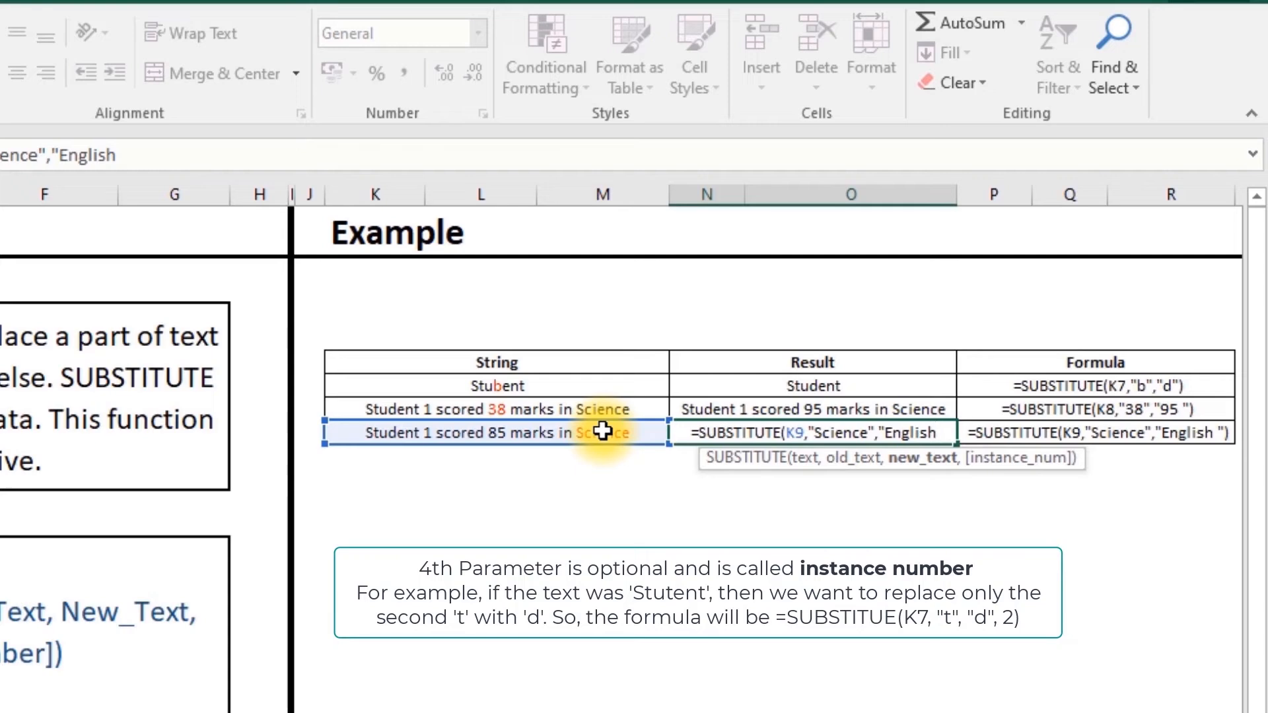
{"action": "type", "text": "\""}
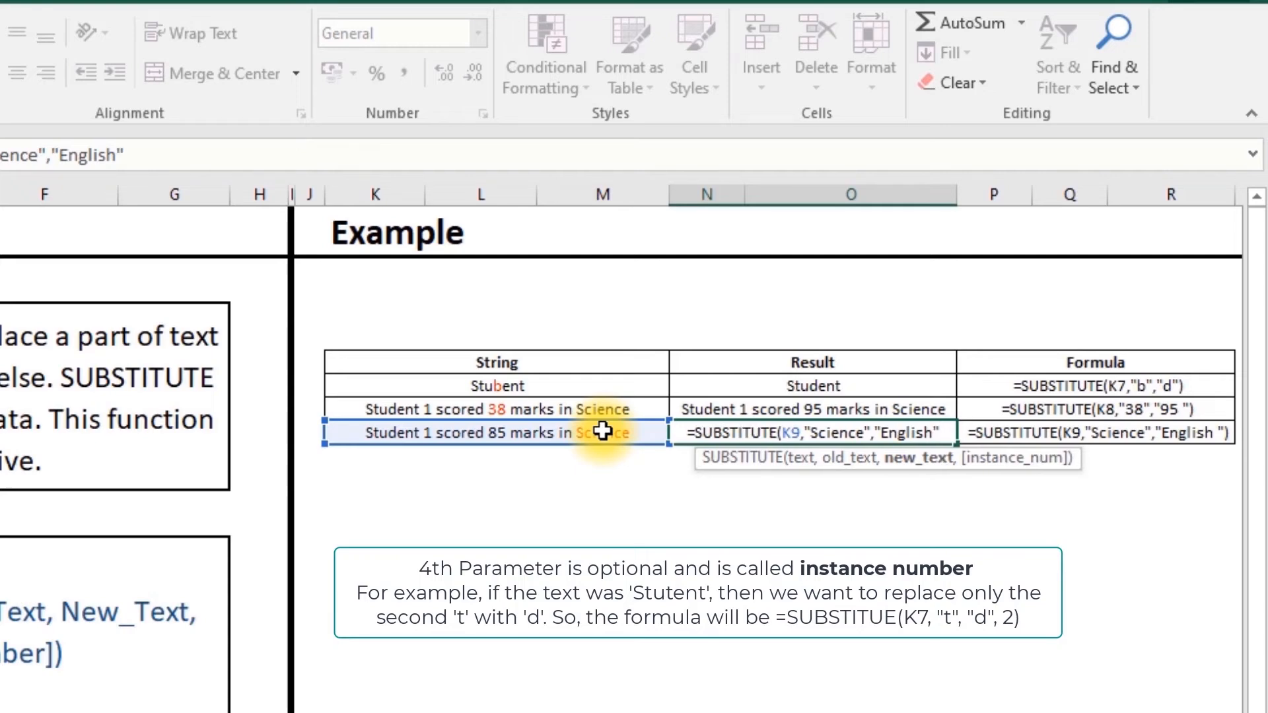
{"action": "type", "text": ")"}
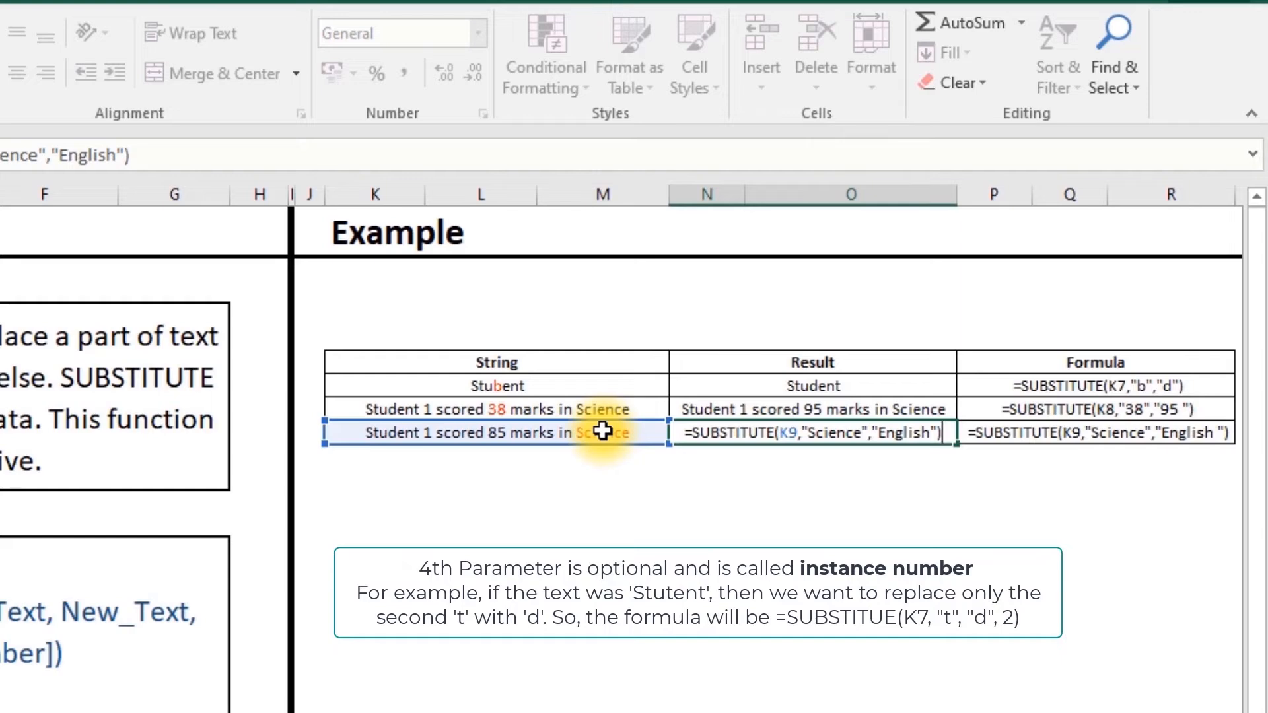
{"action": "key", "text": "Return"}
Remove the leading apostrophe from P7 in the Formula column so its SUBSTITUTE text is evaluated as a live formula
{"action": "key", "text": "Up"}
{"action": "key", "text": "Right"}
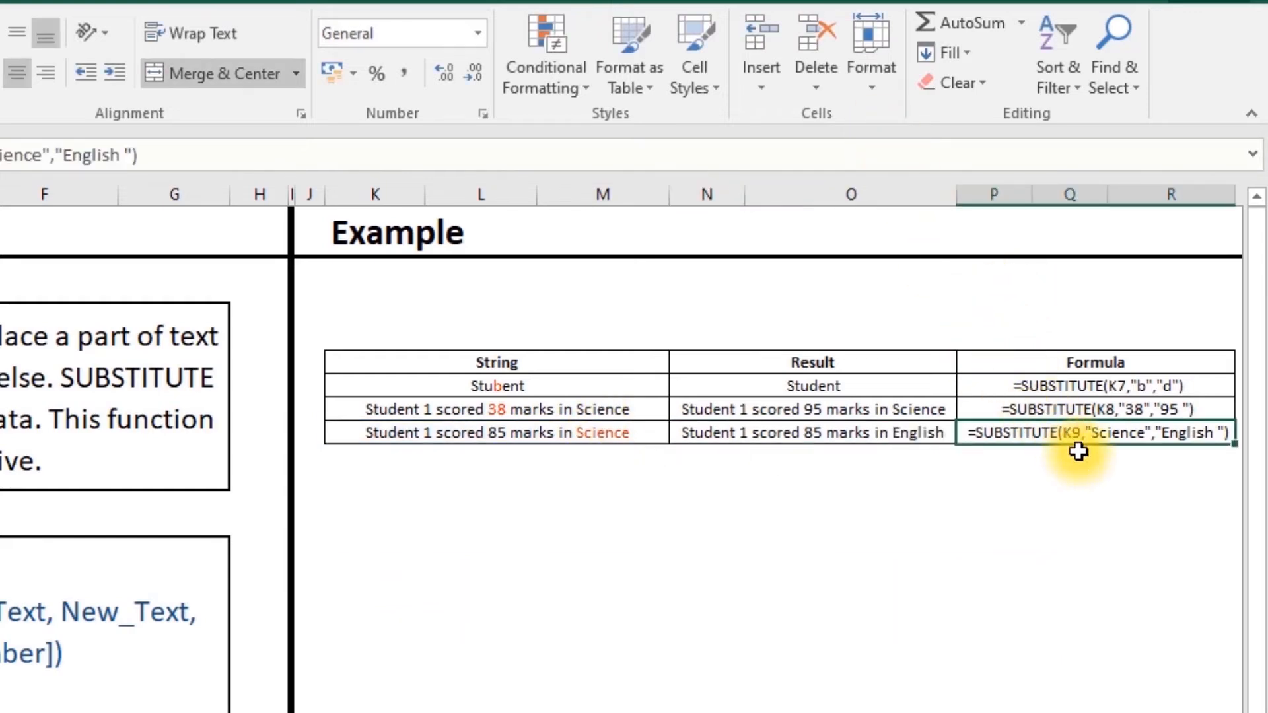
{"action": "mouse_move", "coordinate": [1101, 359]}
{"action": "left_mouse_down"}
{"action": "mouse_move", "coordinate": [1098, 447]}
{"action": "mouse_move", "coordinate": [1100, 432]}
{"action": "left_mouse_up"}
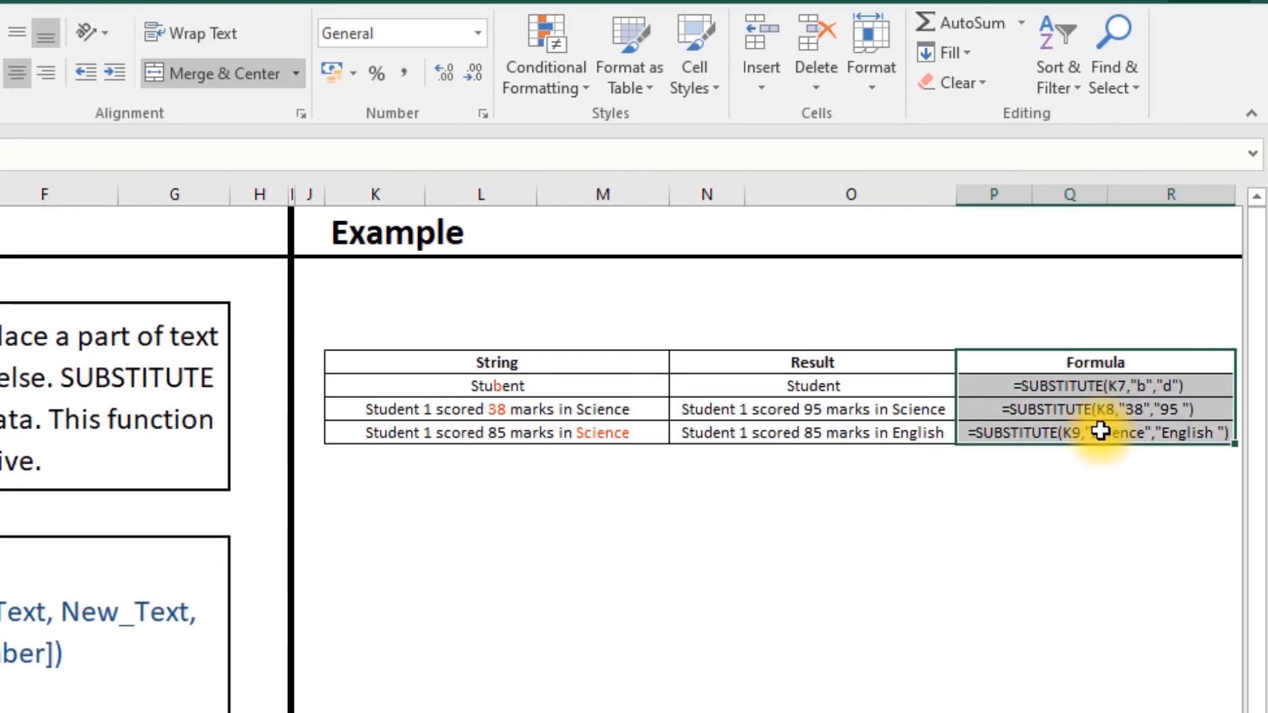
{"action": "left_click", "coordinate": [1137, 390]}
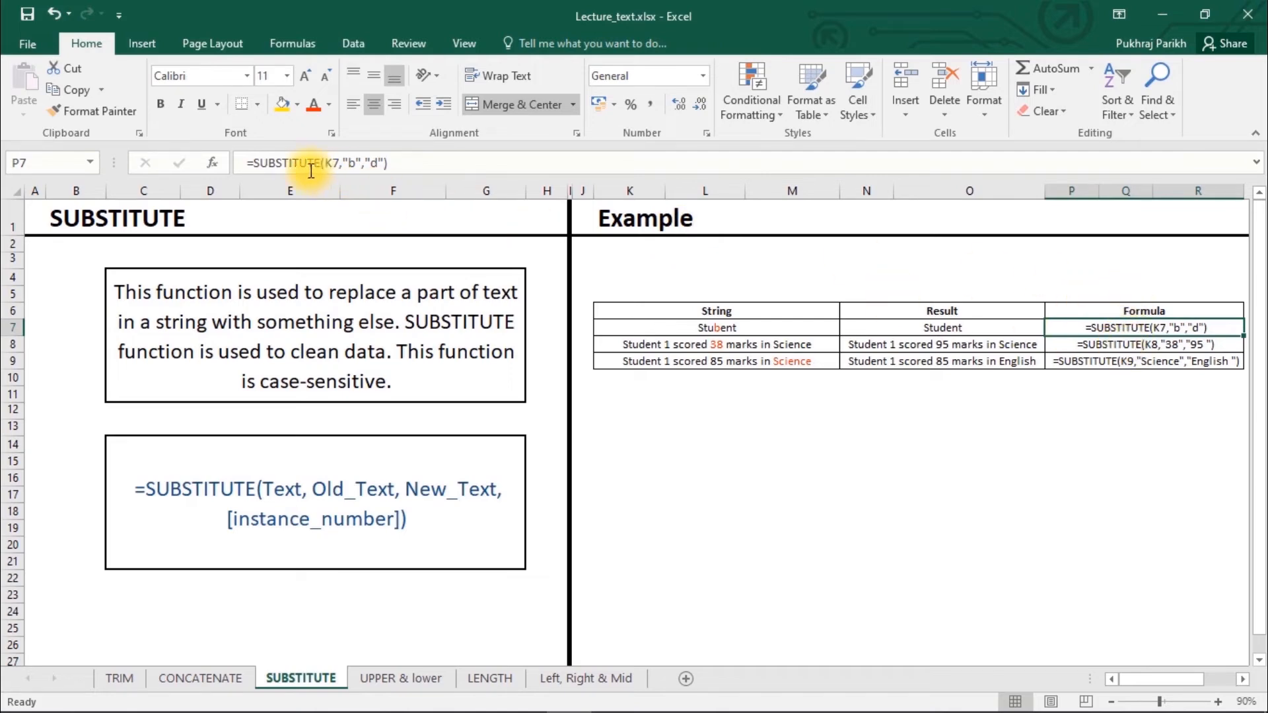
{"action": "left_click", "coordinate": [251, 163]}
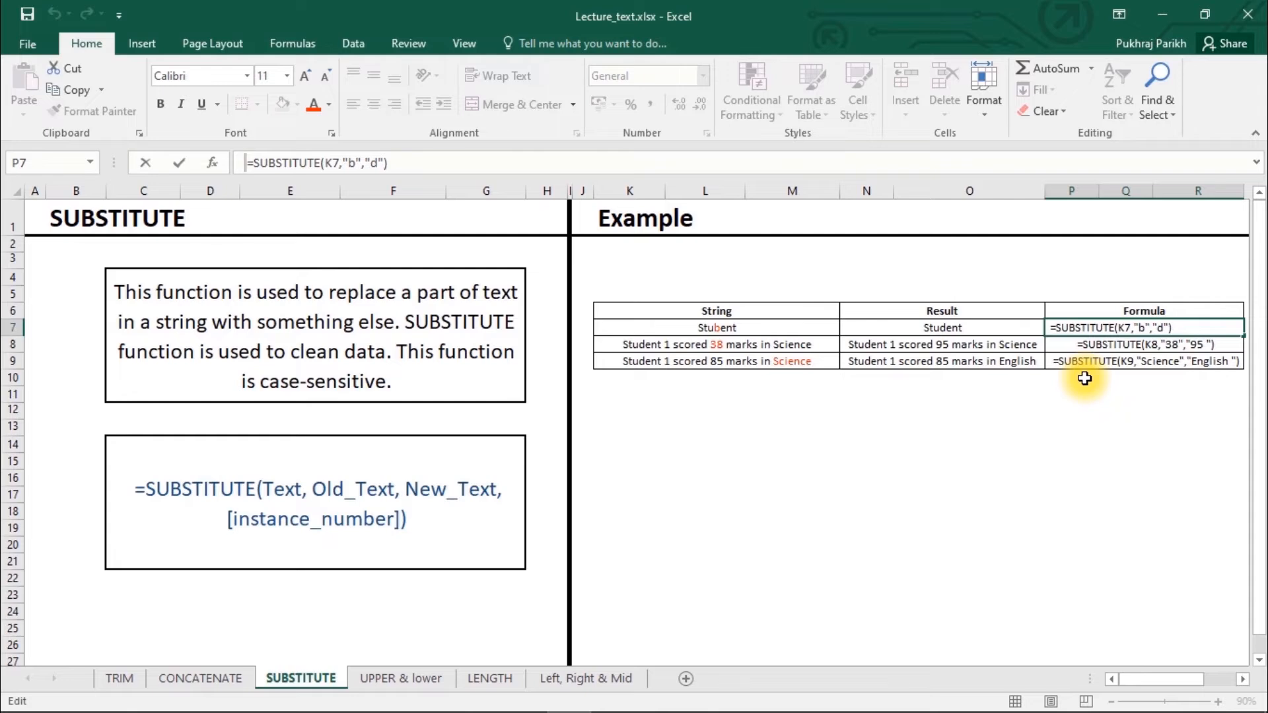
{"action": "key", "text": "F2"}
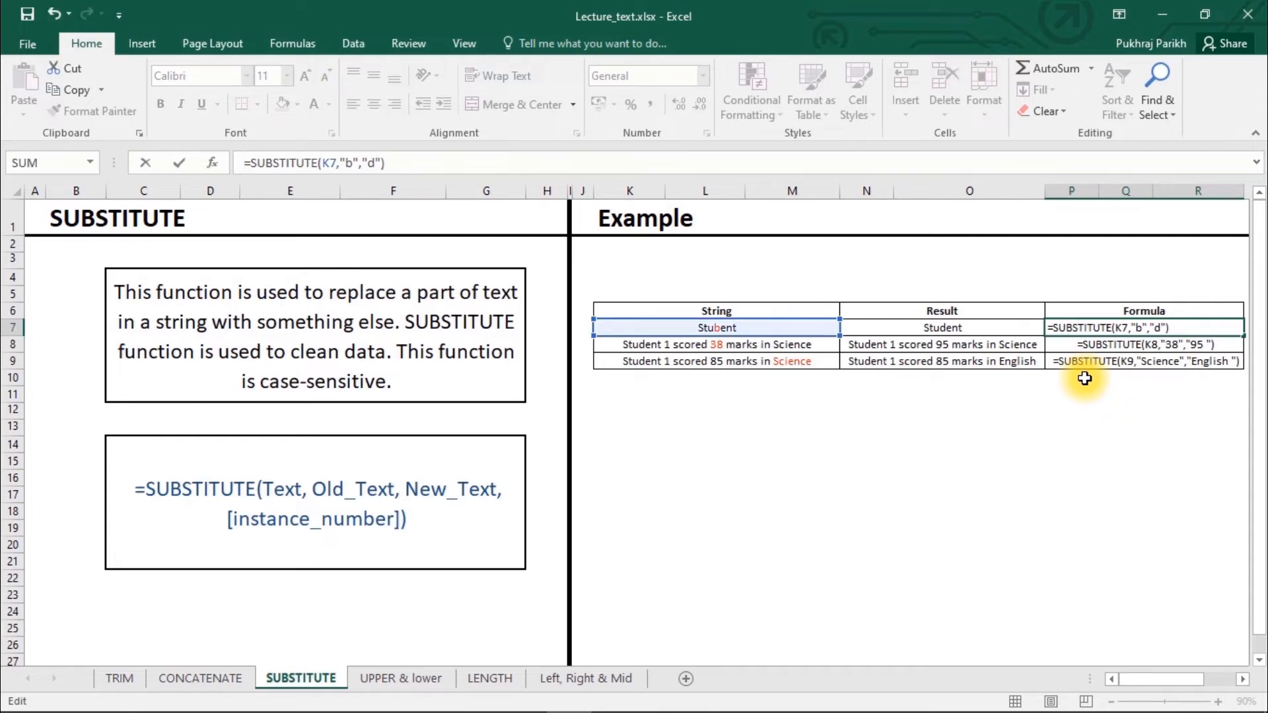
{"action": "key", "text": "Return"}
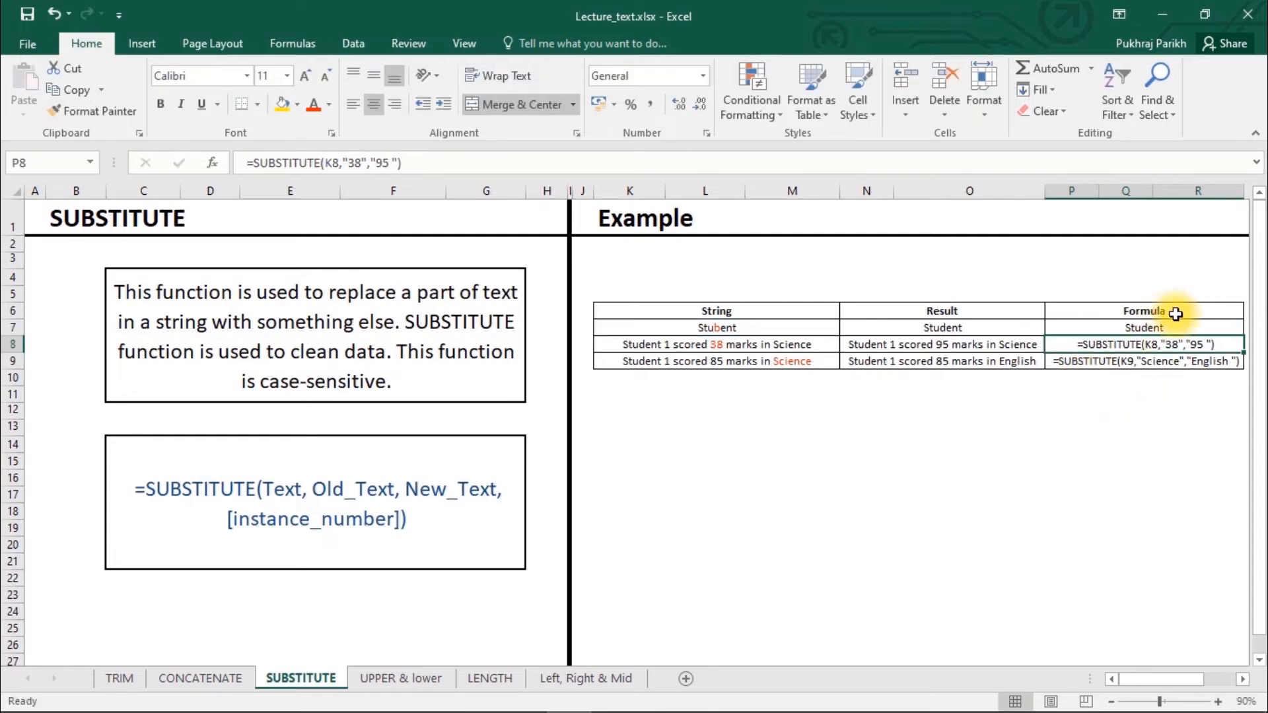
Put the apostrophe back in front of the P7 formula so the cell shows =SUBSTITUTE(K7,"b","d") as text
{"action": "left_click", "coordinate": [1140, 328]}
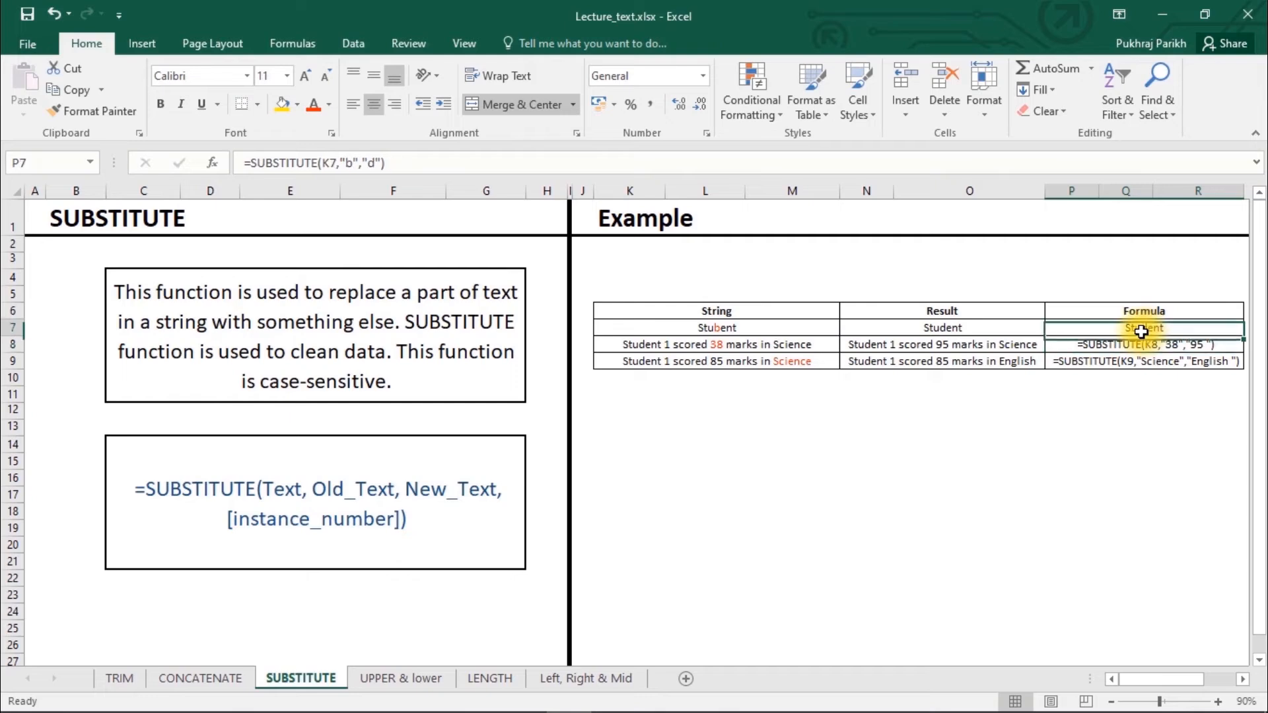
{"action": "left_click", "coordinate": [244, 163]}
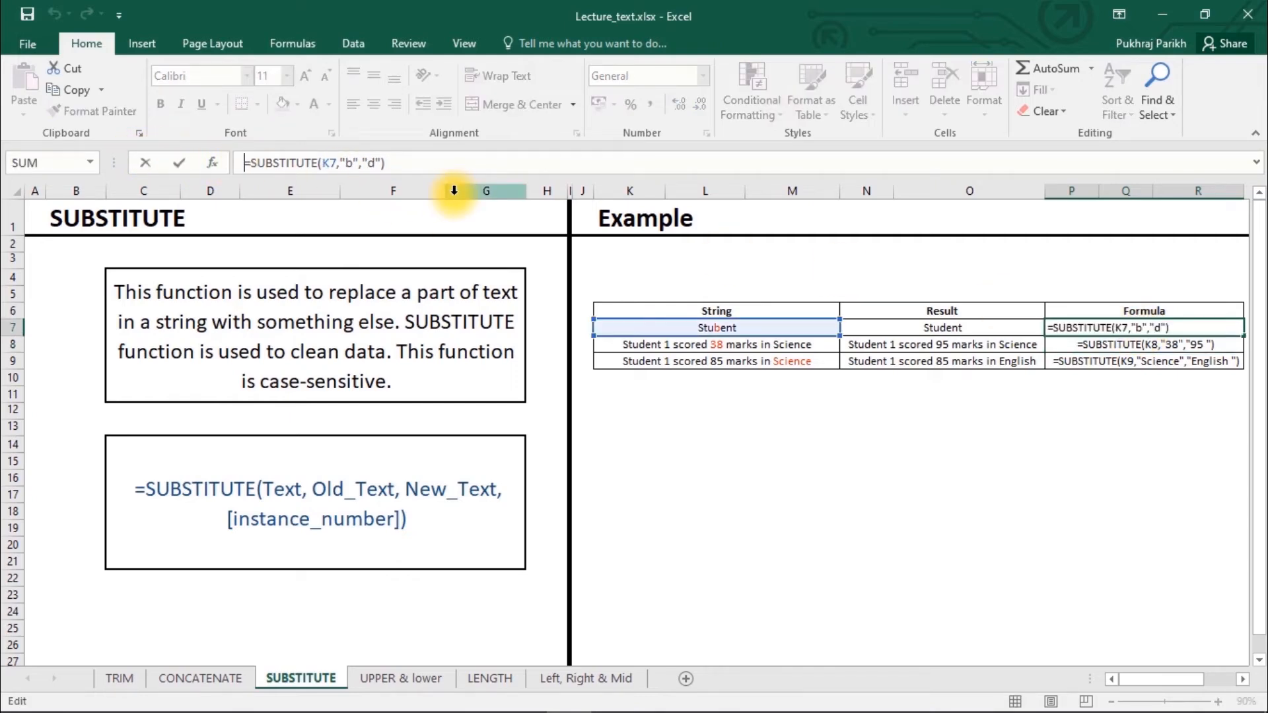
{"action": "type", "text": "'"}
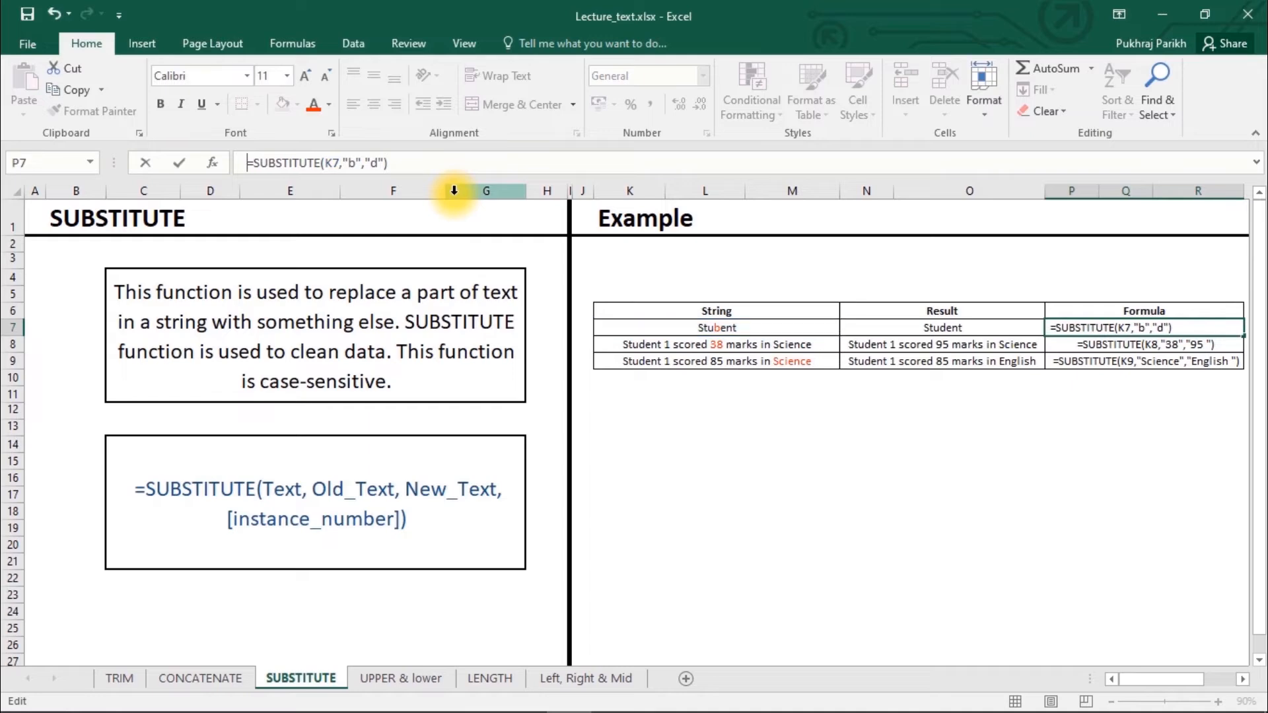
{"action": "key", "text": "Return"}
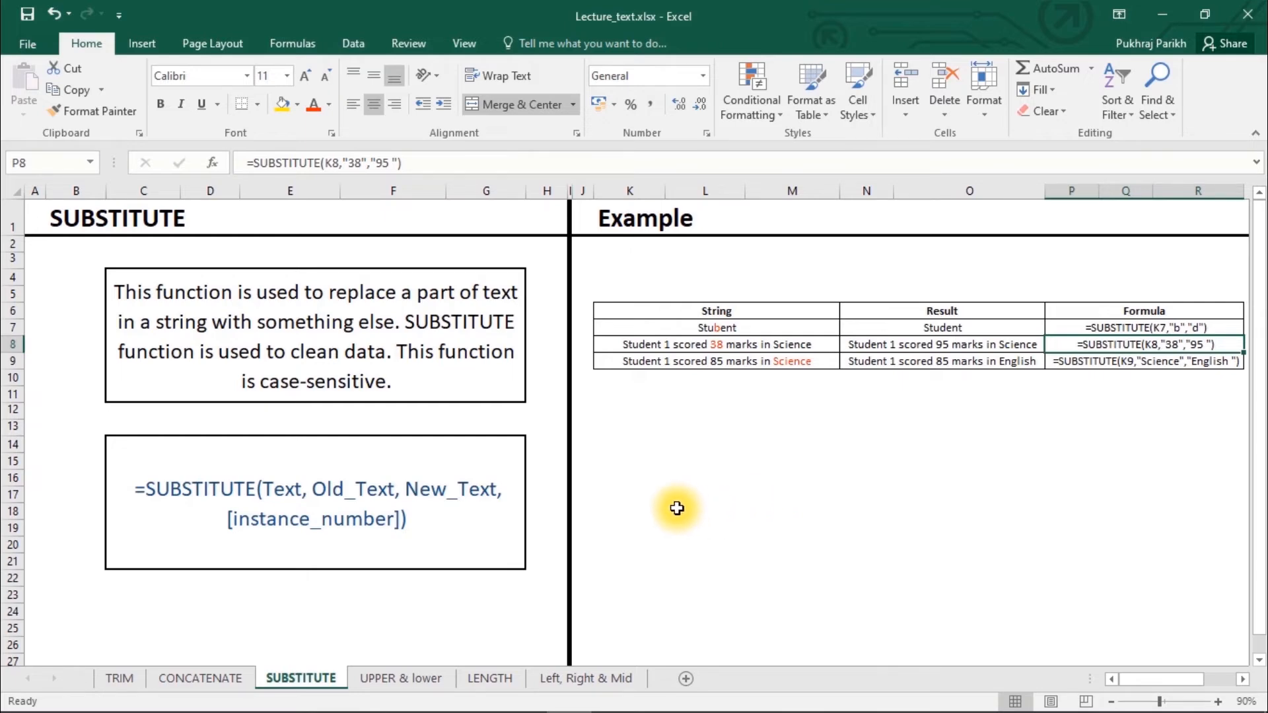
On the UPPER & lower worksheet, enter =UPPER(L5) in M5, the UPPER cell for Student 1
{"action": "left_click", "coordinate": [405, 680]}
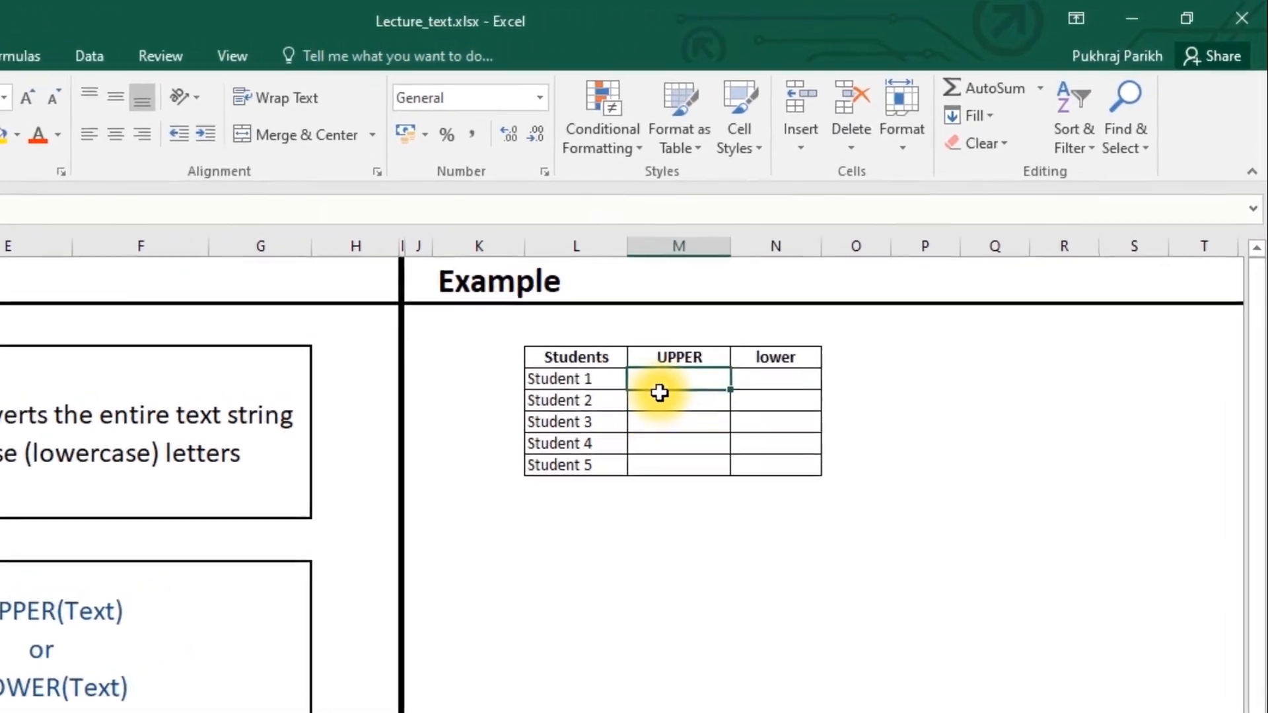
{"action": "type", "text": "=u"}
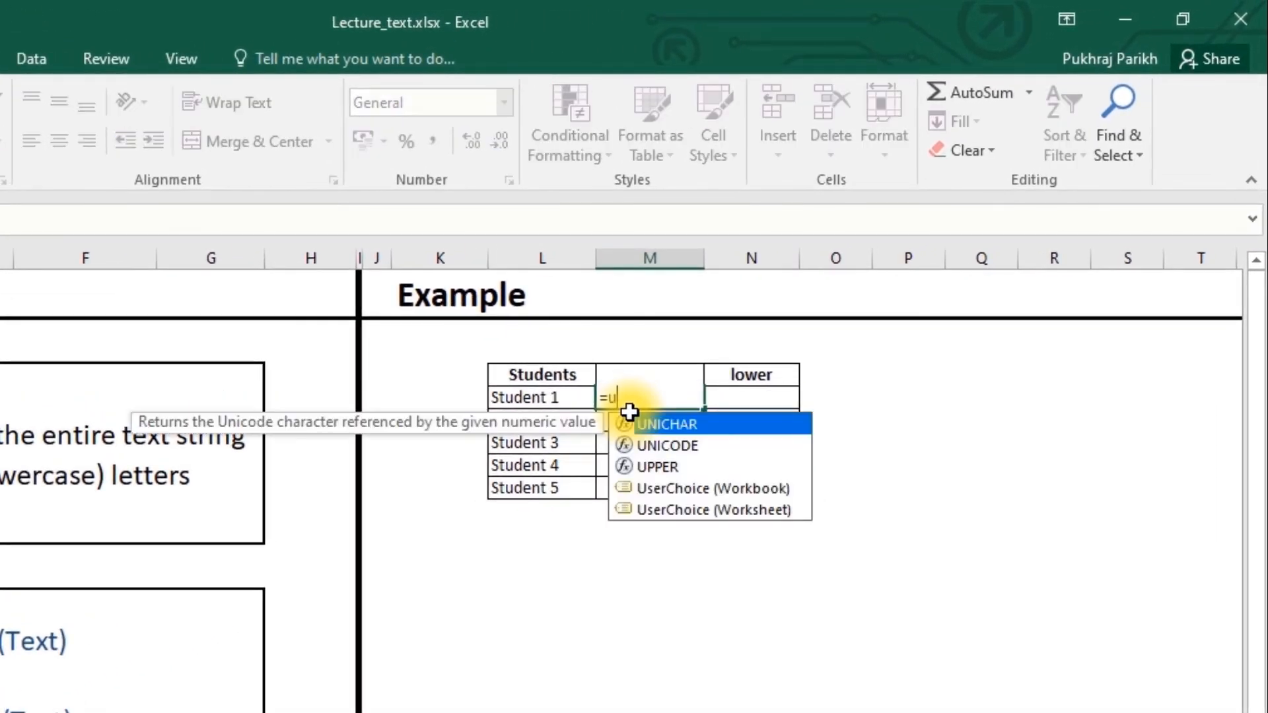
{"action": "key", "text": "Down"}
{"action": "key", "text": "Down"}
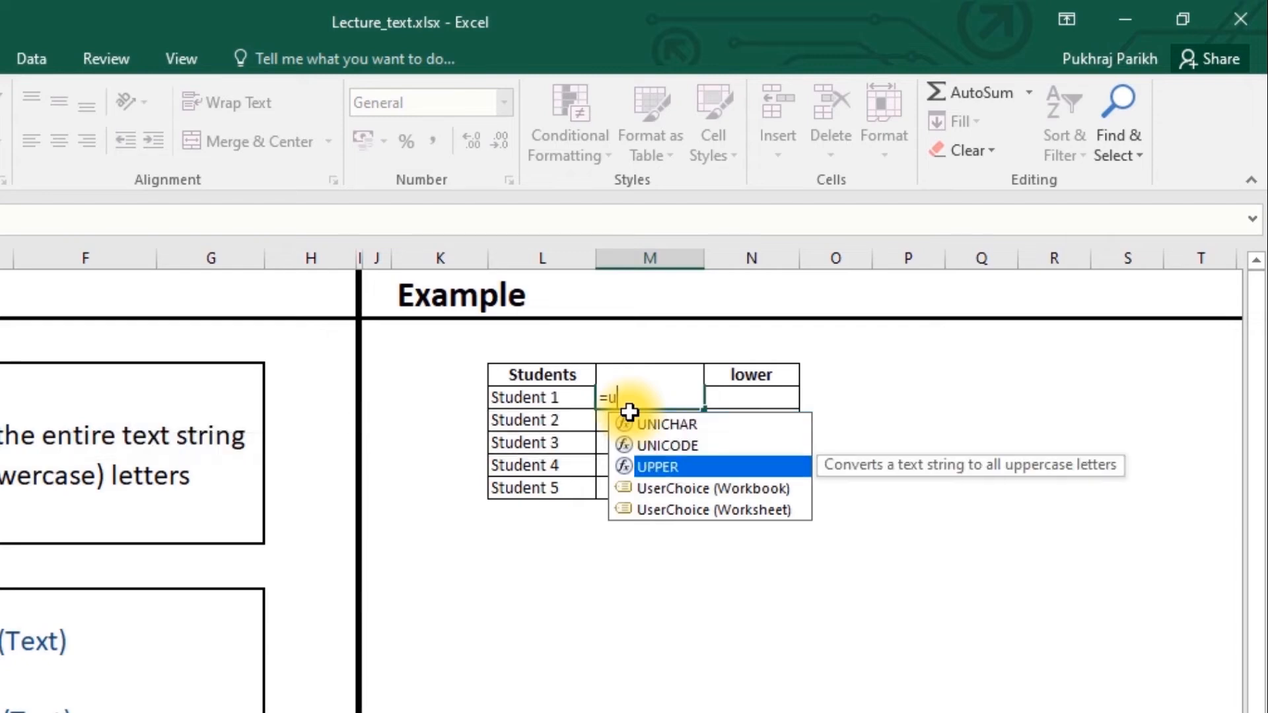
{"action": "key", "text": "Tab"}
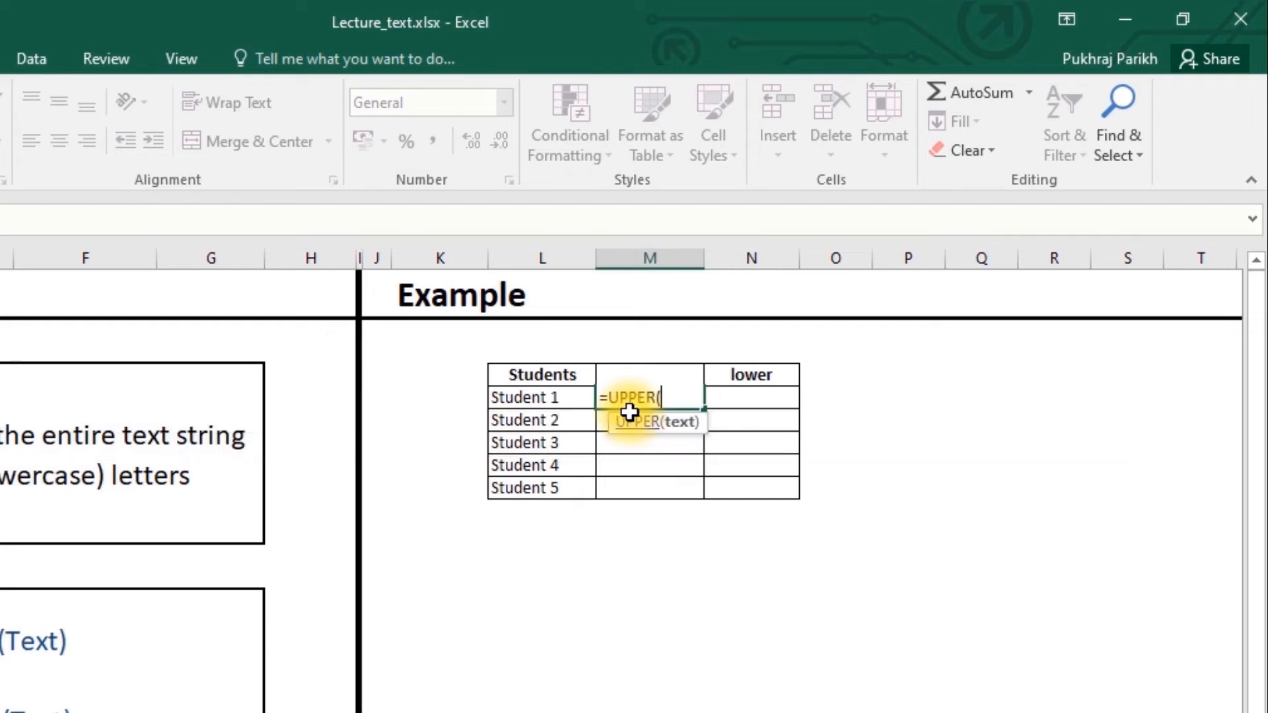
{"action": "left_click", "coordinate": [555, 399]}
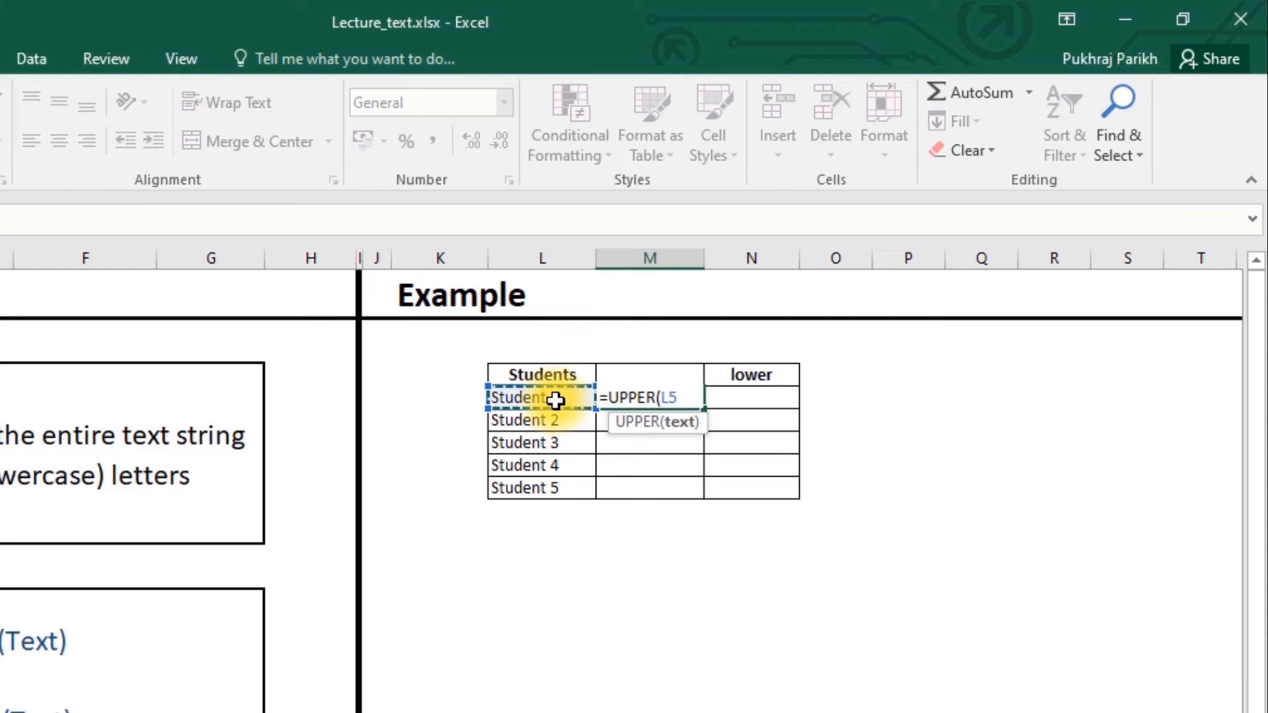
{"action": "key", "text": "Return"}
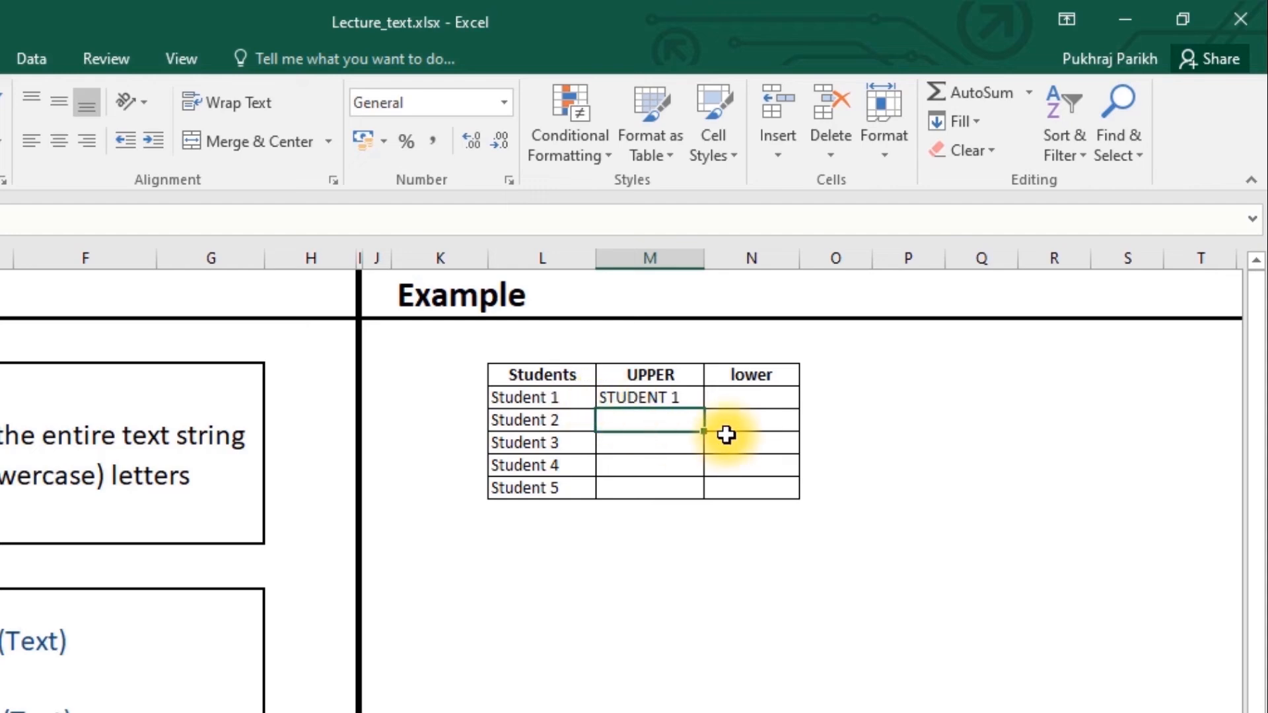
Enter =LOWER(L5) in N5 and fill the UPPER and LOWER formulas in M5:N5 down to row 9
{"action": "left_click", "coordinate": [753, 395]}
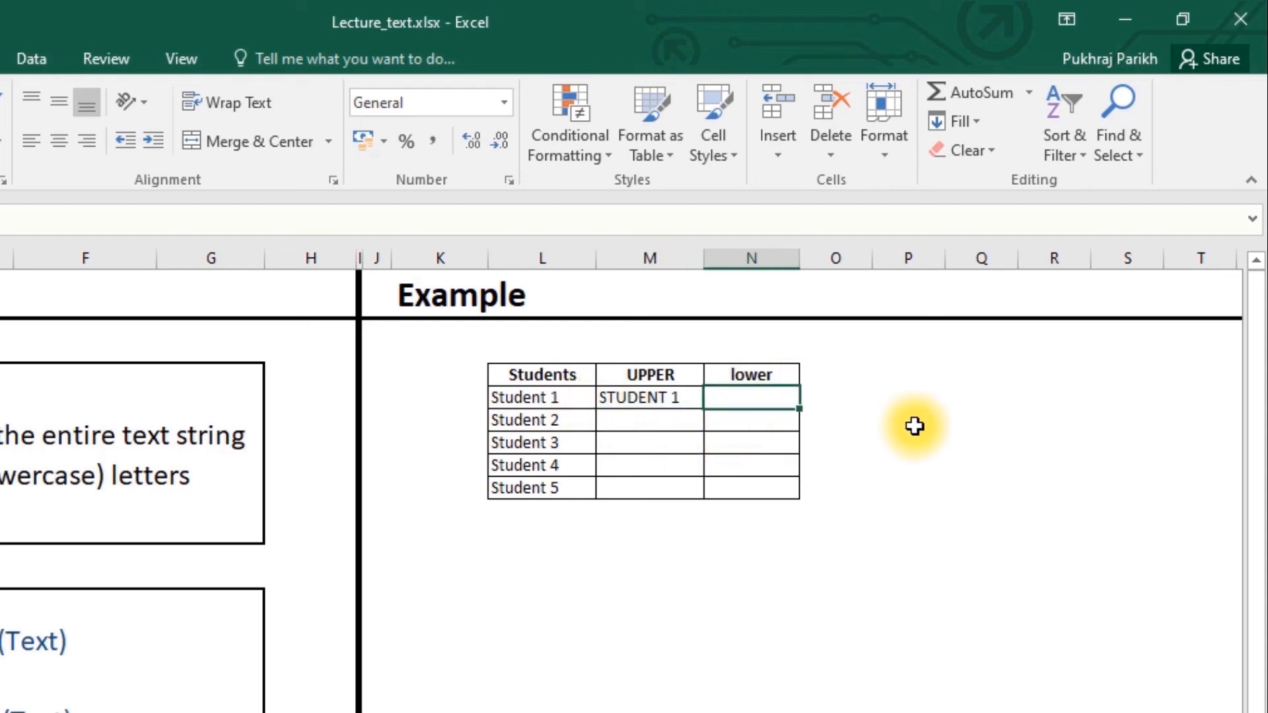
{"action": "type", "text": "=lowe"}
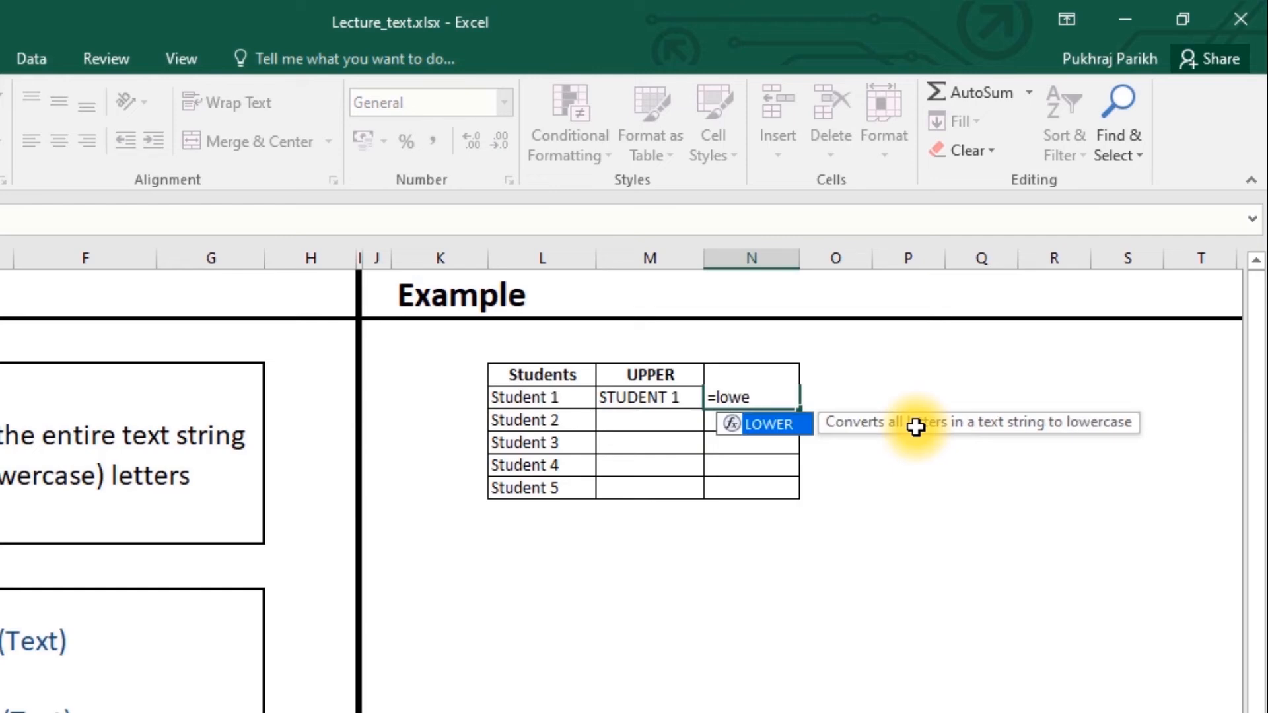
{"action": "key", "text": "Tab"}
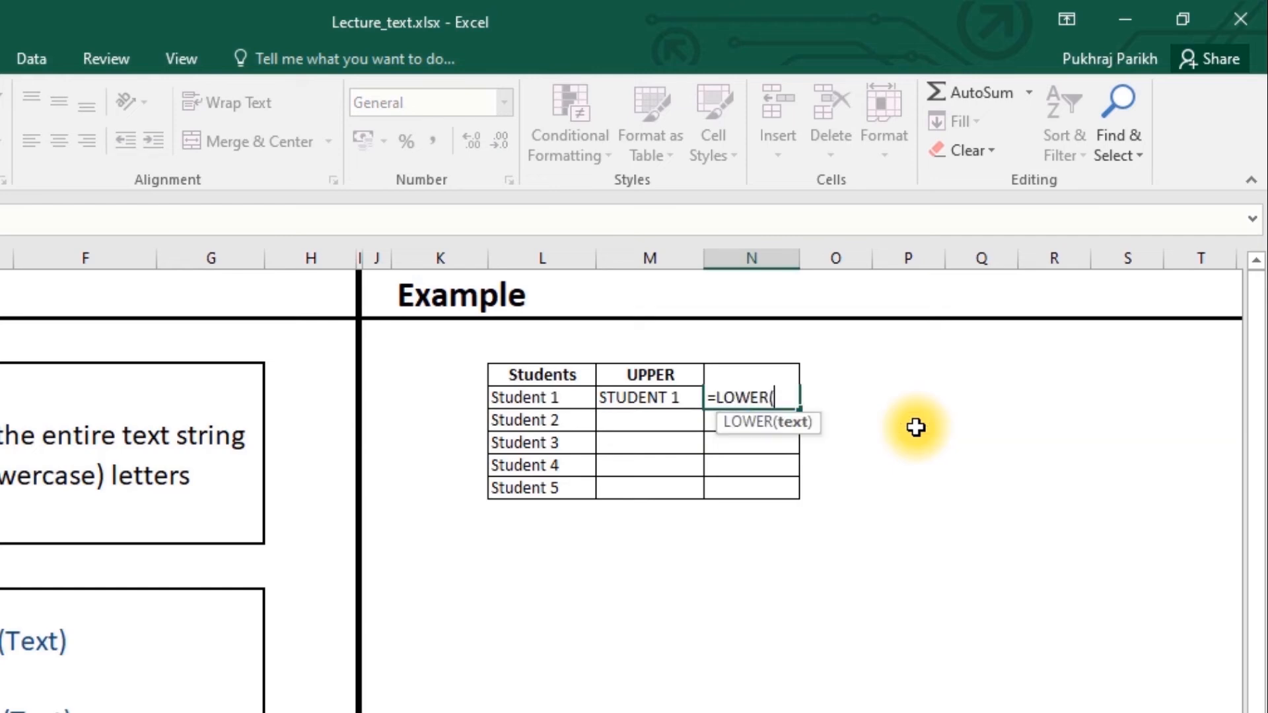
{"action": "left_click", "coordinate": [552, 395]}
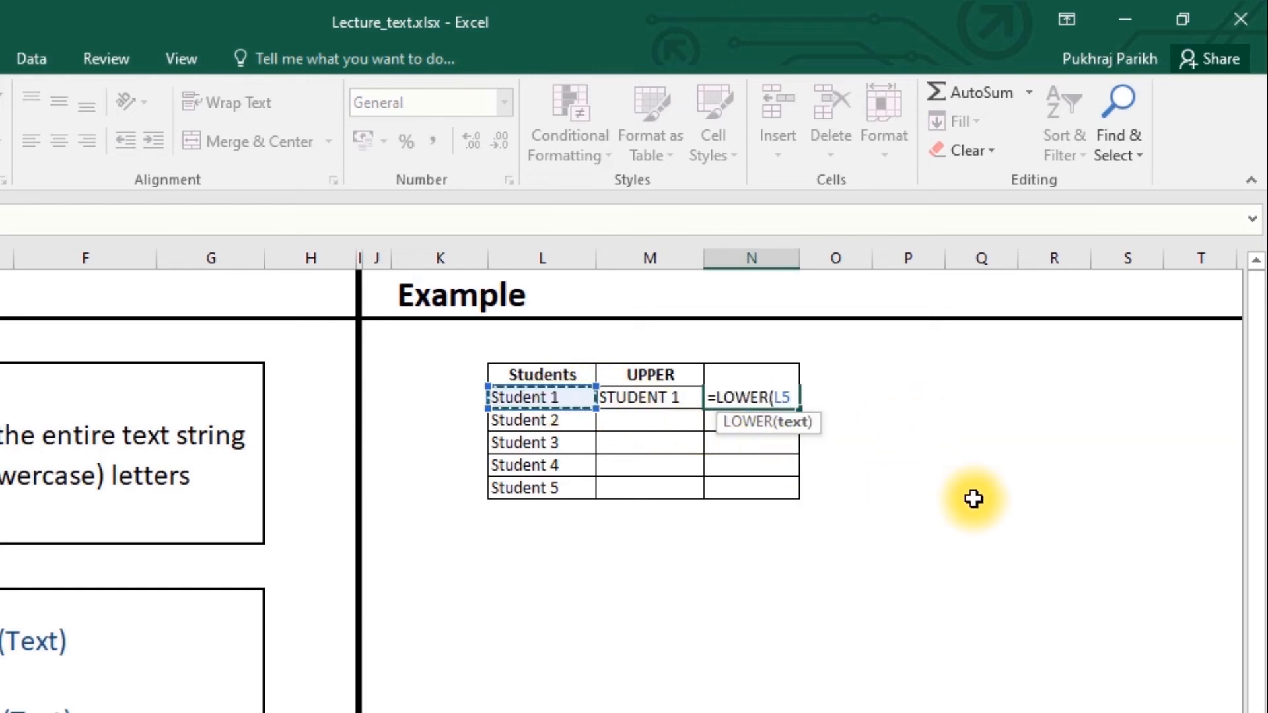
{"action": "key", "text": "Return"}
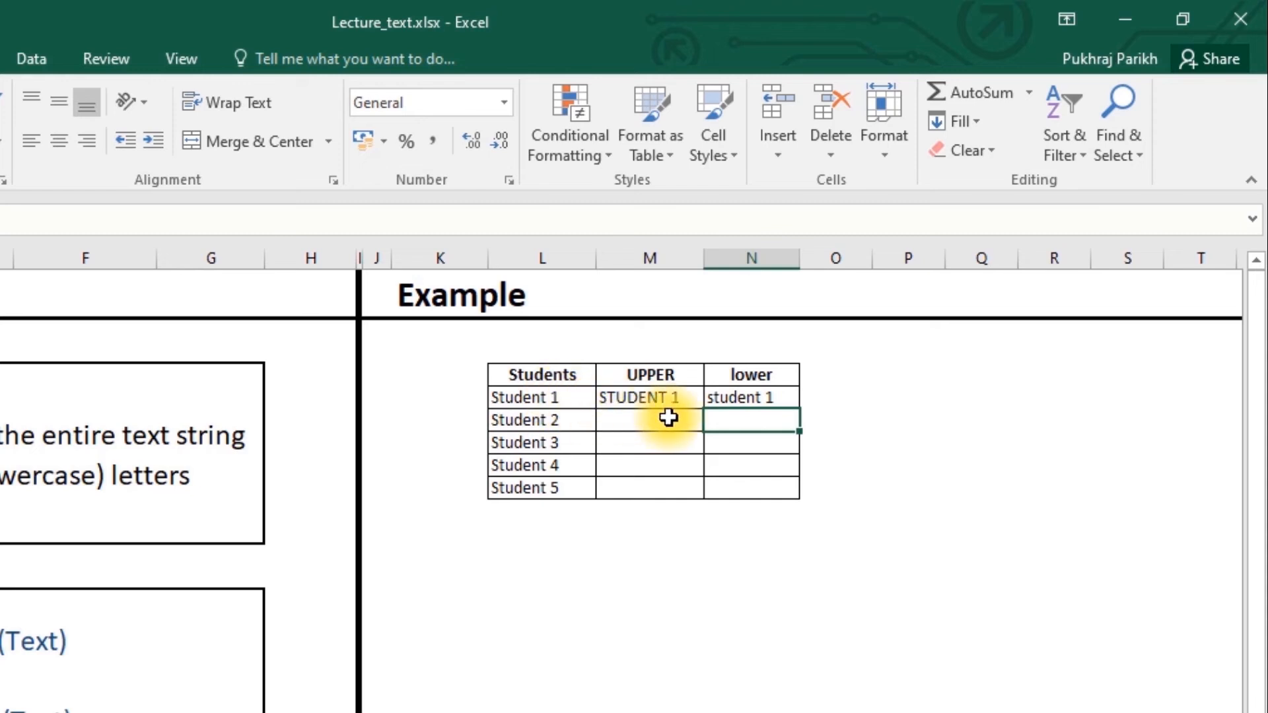
{"action": "left_click_drag", "start_coordinate": [656, 399], "coordinate": [799, 399]}
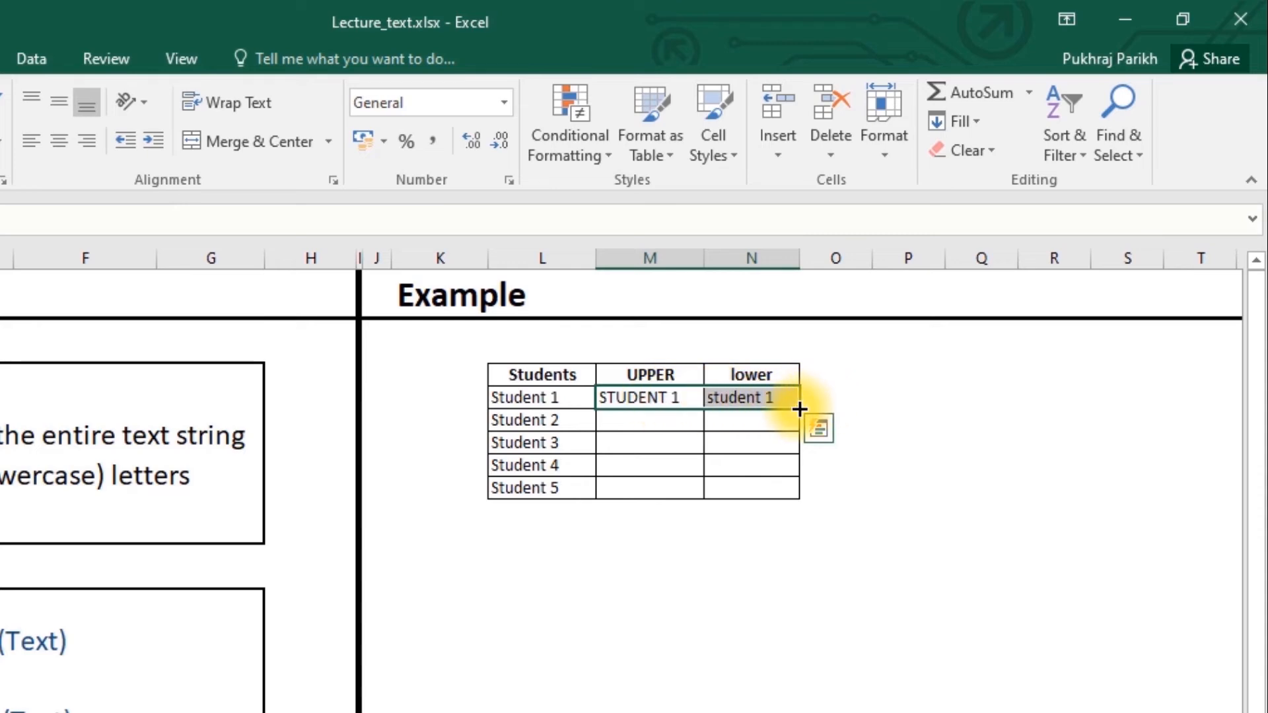
{"action": "double_click", "coordinate": [800, 410]}
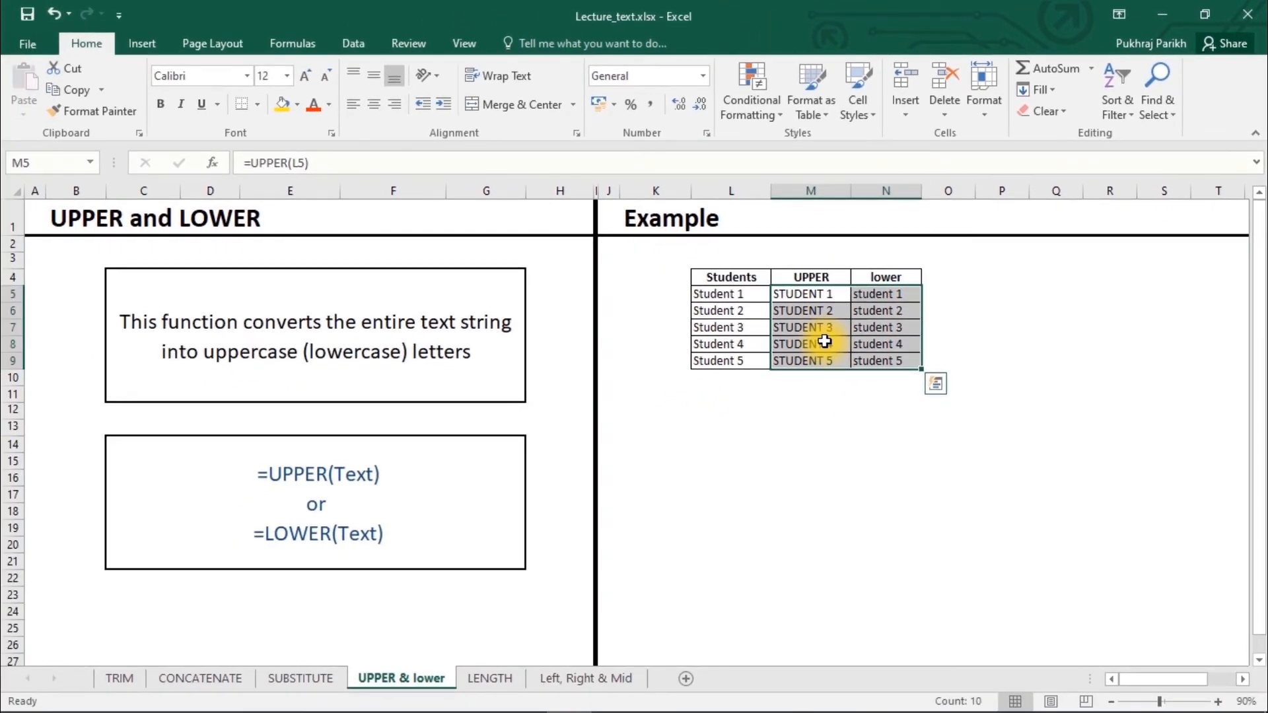
On the LENGTH worksheet, enter =LEN(L5) in M5 for Student 1 and fill the formula down to M9
{"action": "left_click", "coordinate": [490, 678]}
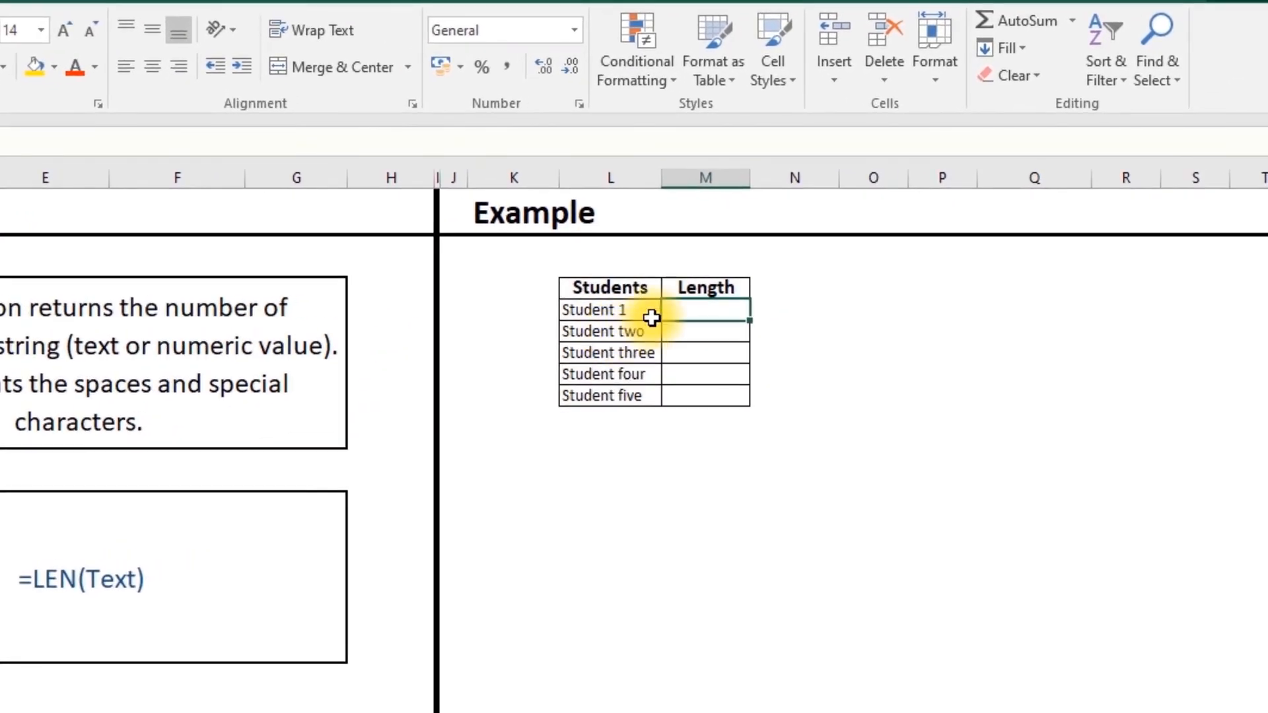
{"action": "left_click", "coordinate": [651, 318]}
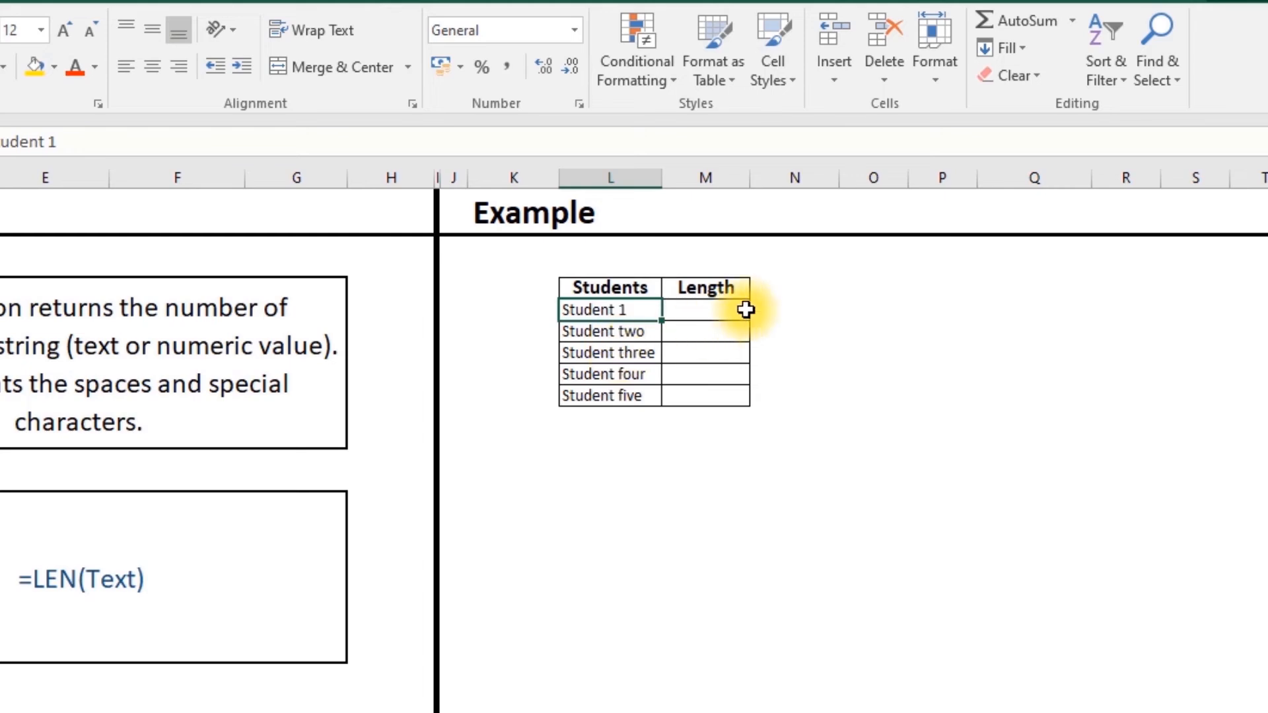
{"action": "left_click", "coordinate": [717, 309]}
{"action": "type", "text": "=l"}
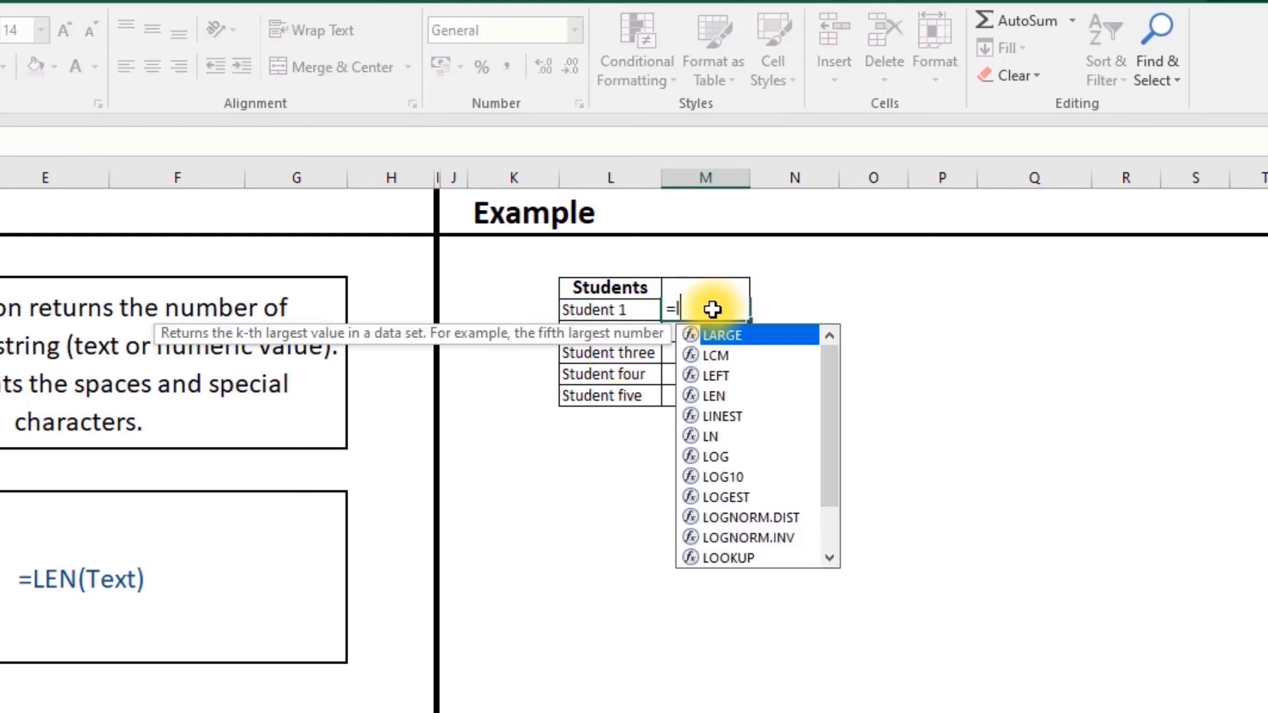
{"action": "type", "text": "e"}
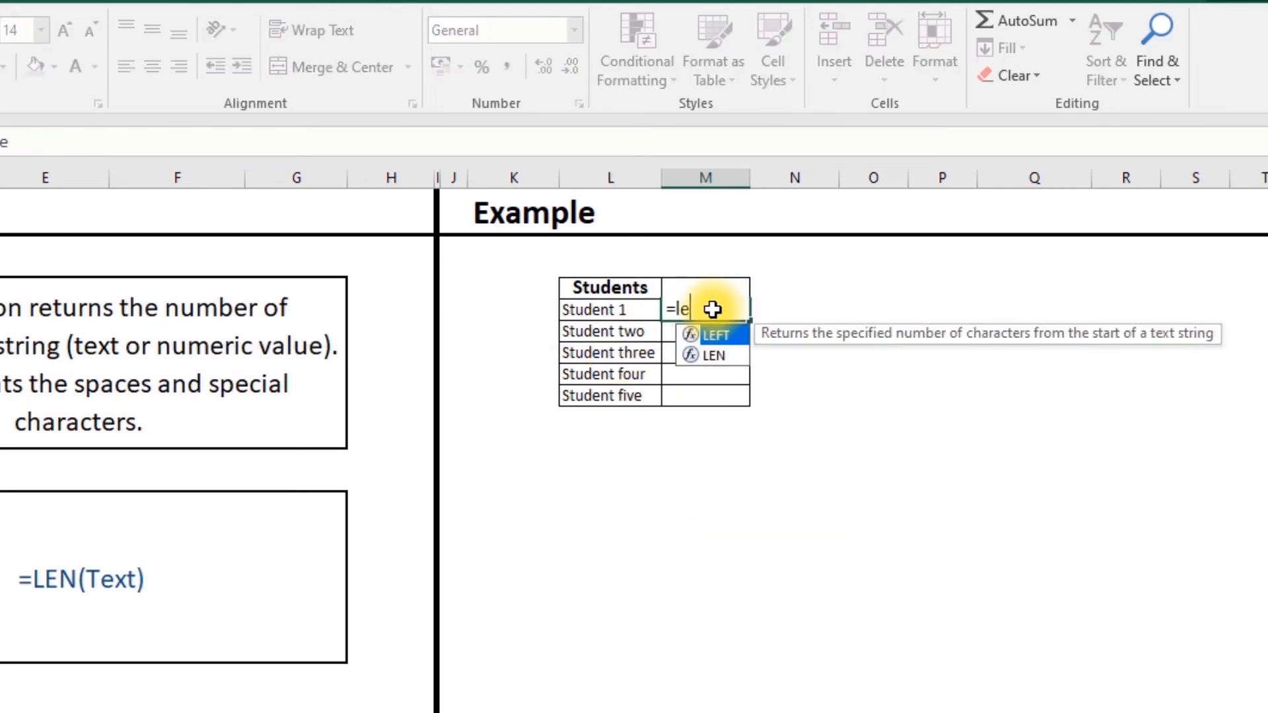
{"action": "key", "text": "Down"}
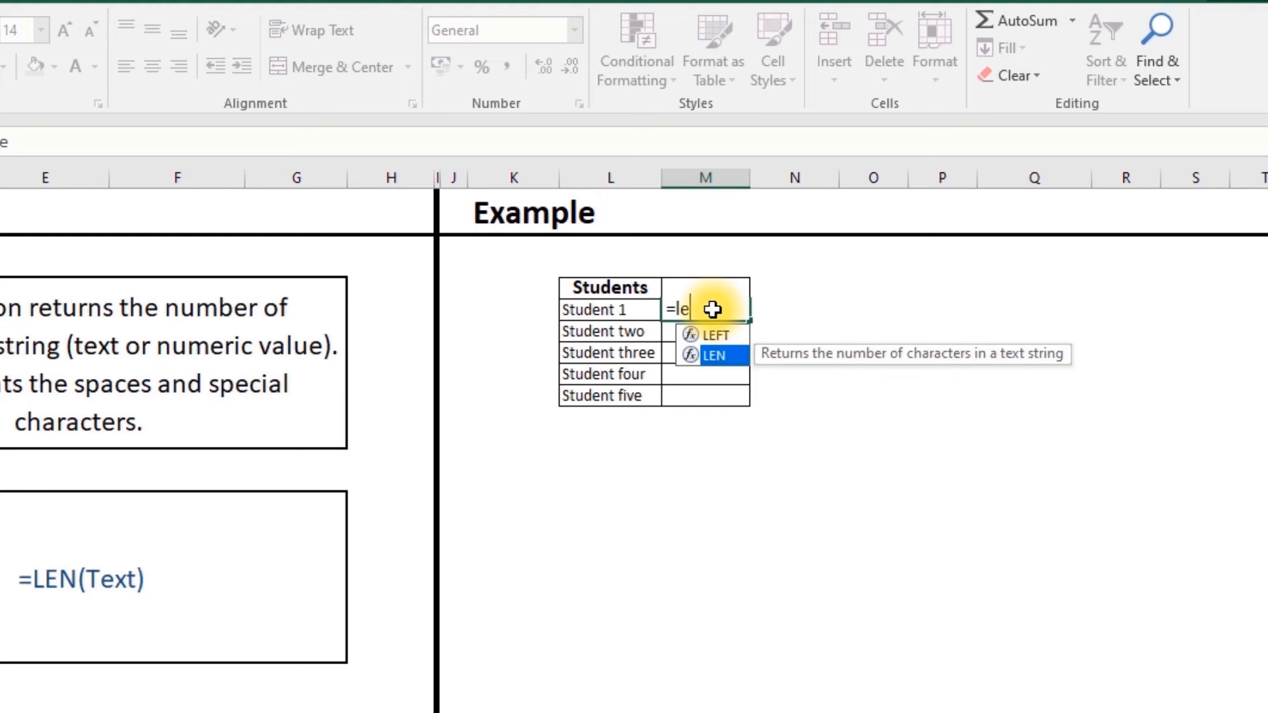
{"action": "key", "text": "Tab"}
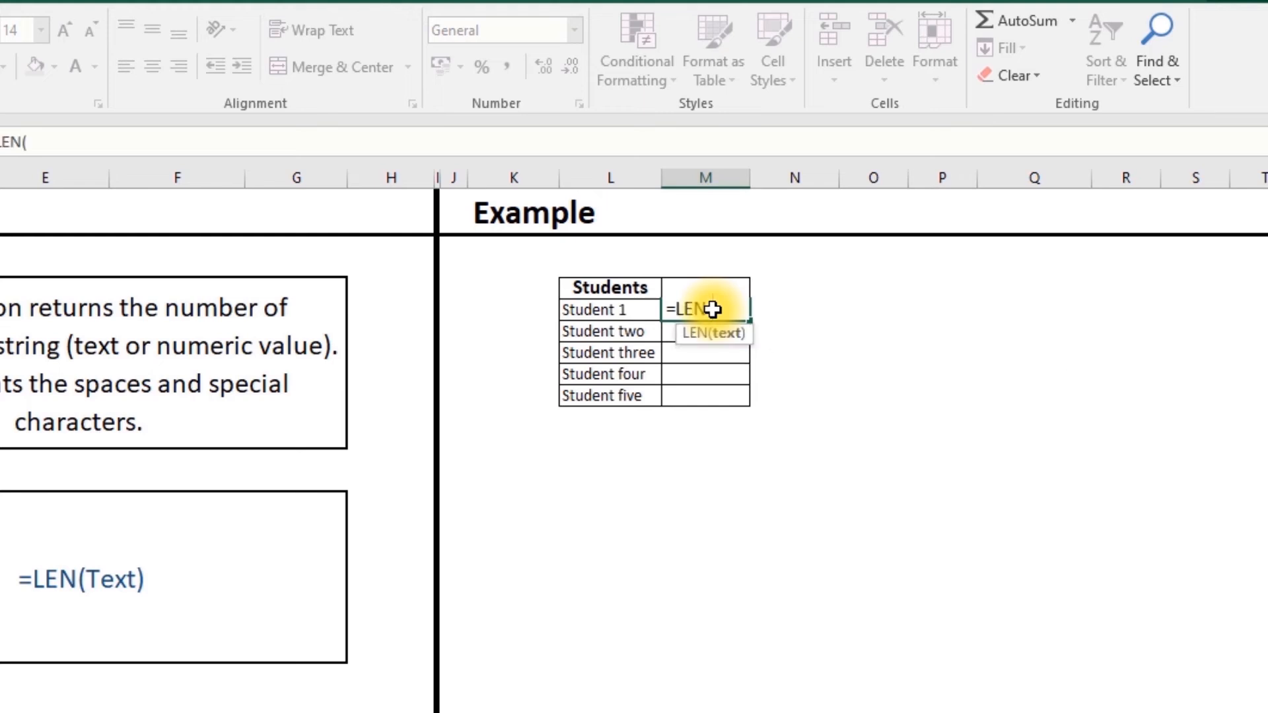
{"action": "left_click", "coordinate": [638, 309]}
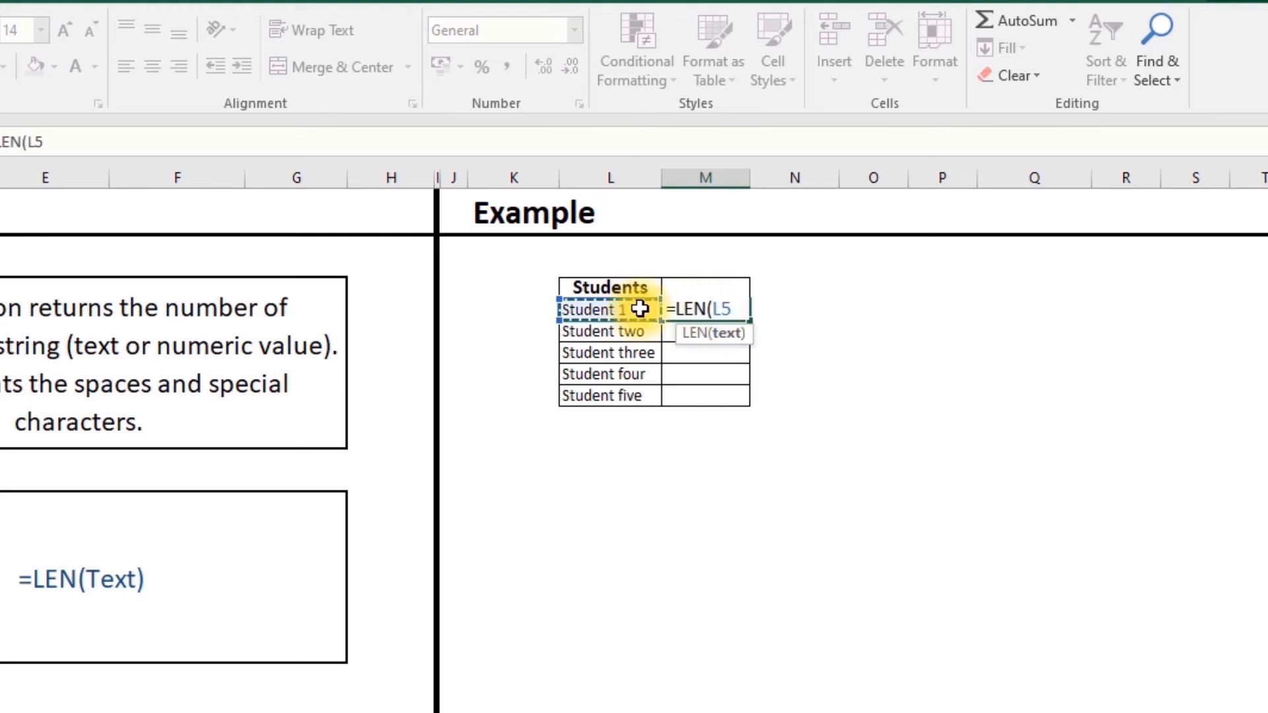
{"action": "type", "text": ")"}
{"action": "key", "text": "ctrl+Return"}
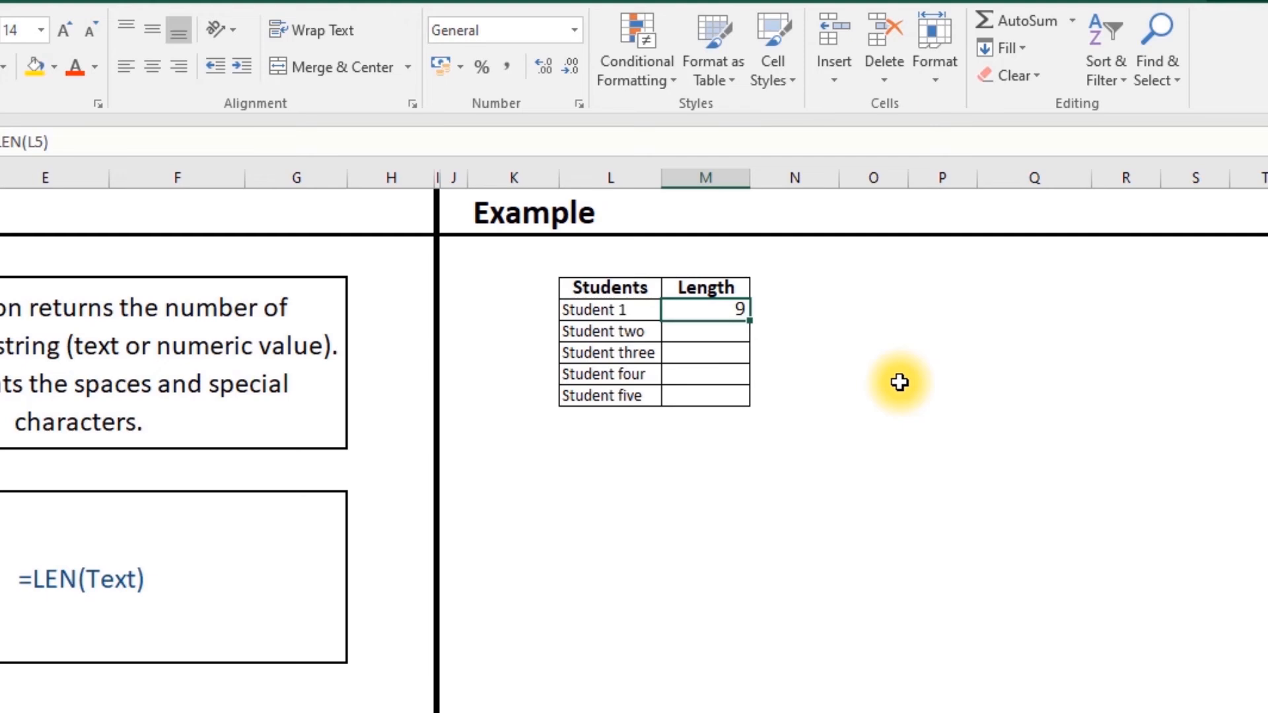
{"action": "double_click", "coordinate": [750, 321]}
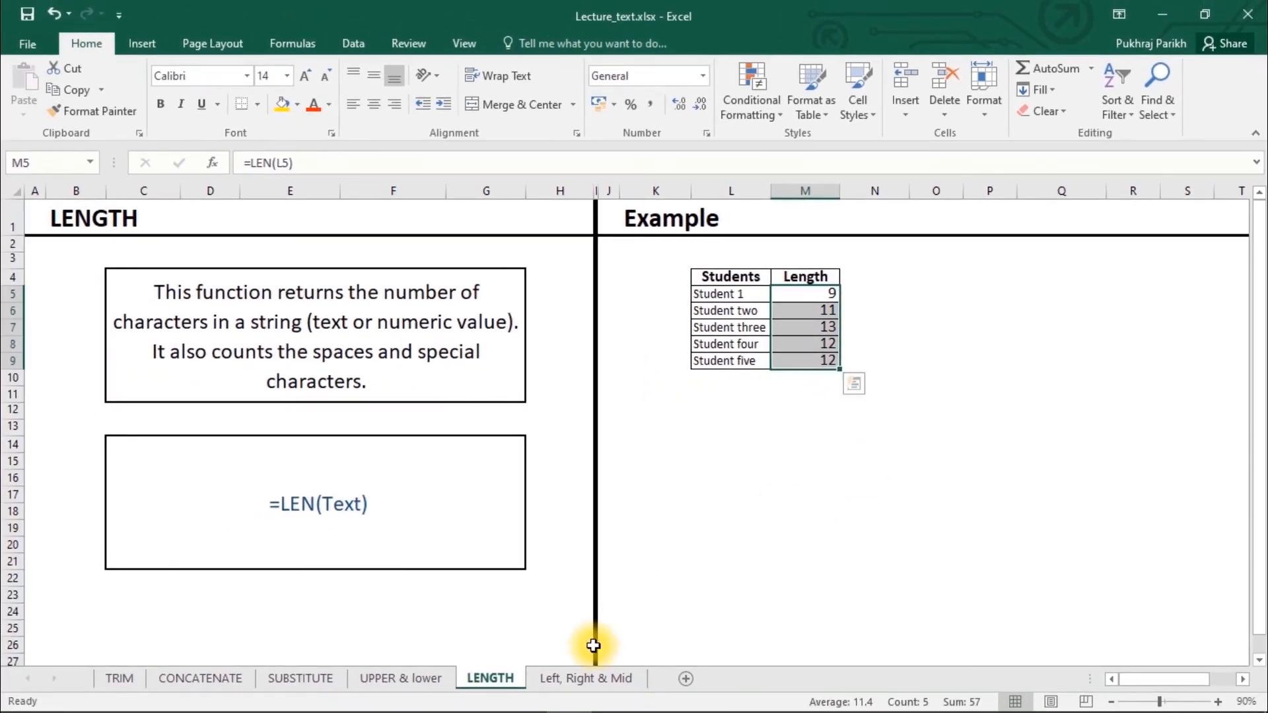
On the Left, Right & Mid worksheet, enter =LEFT(L6,4) in M6, the first Year of Man cell
{"action": "left_click", "coordinate": [596, 679]}
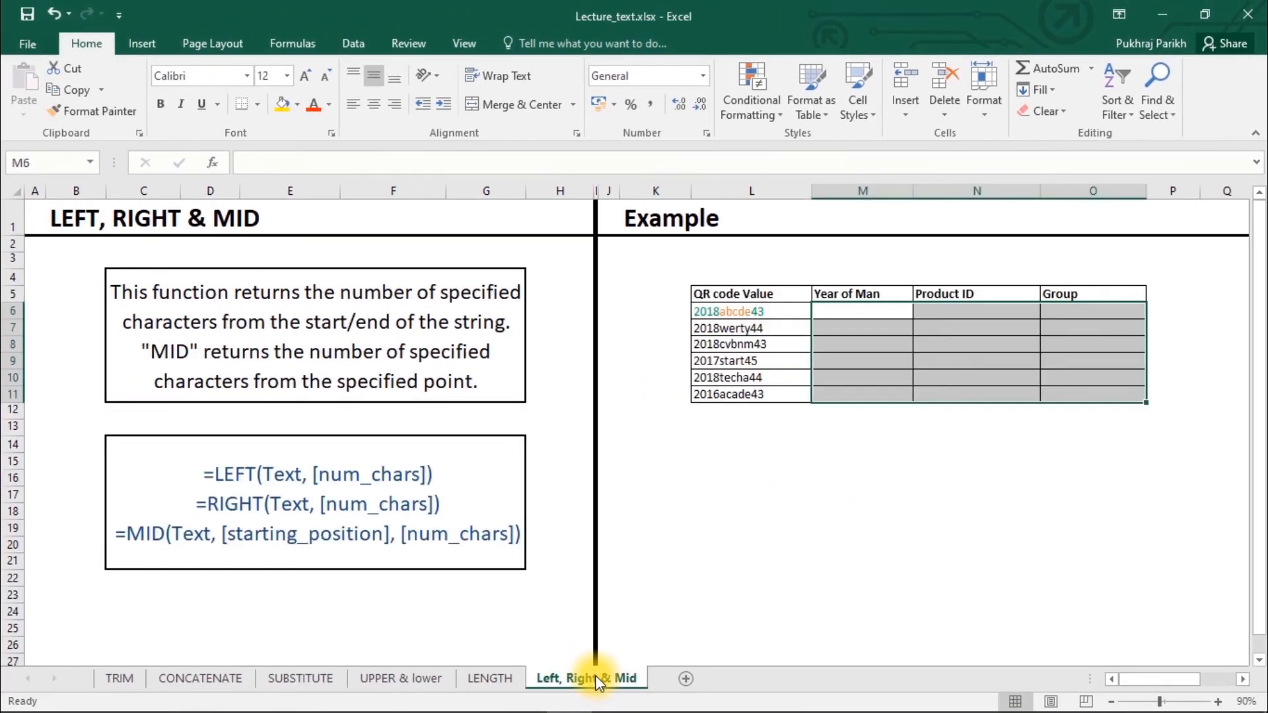
{"action": "left_click", "coordinate": [852, 309]}
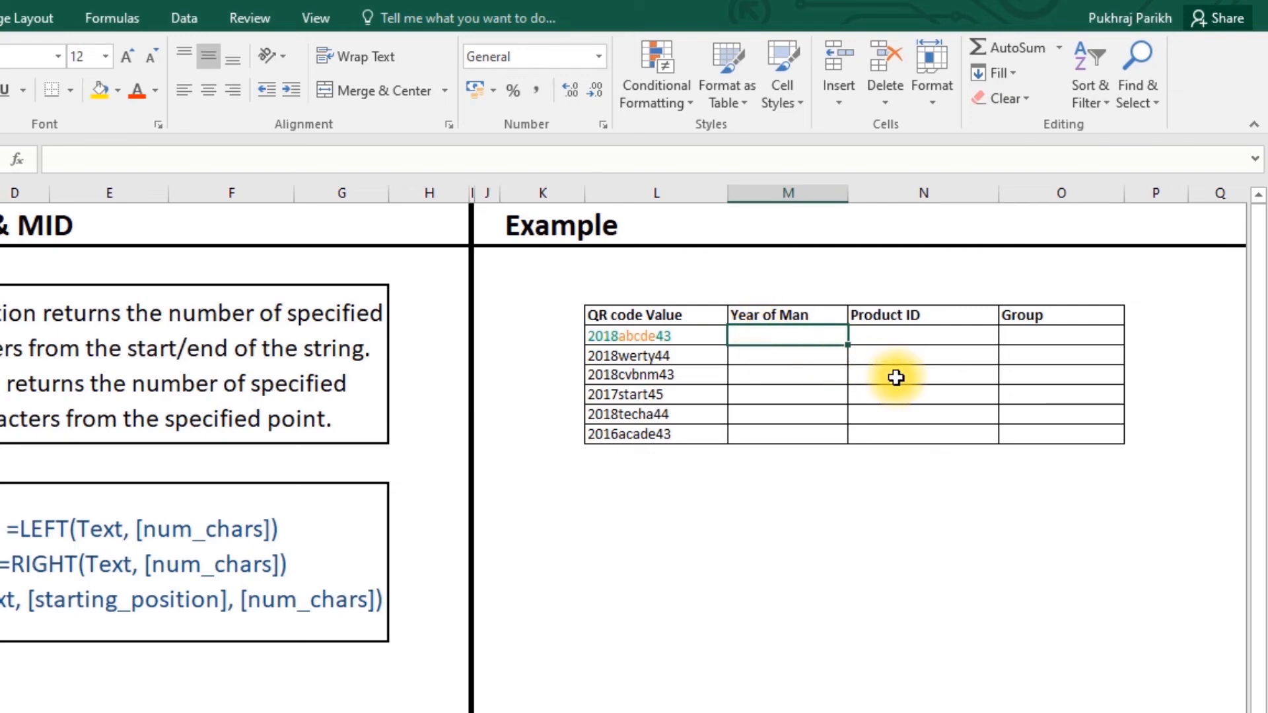
{"action": "type", "text": "=l"}
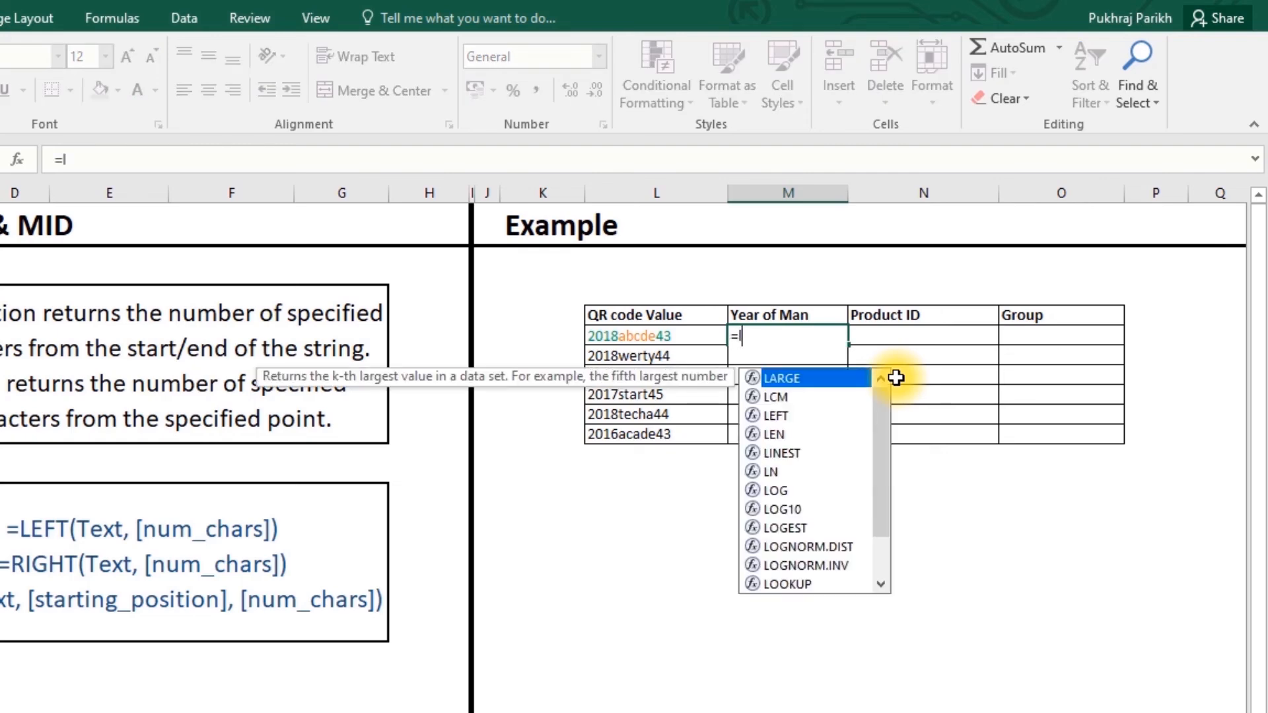
{"action": "type", "text": "e"}
{"action": "key", "text": "Tab"}
{"action": "left_click", "coordinate": [647, 336]}
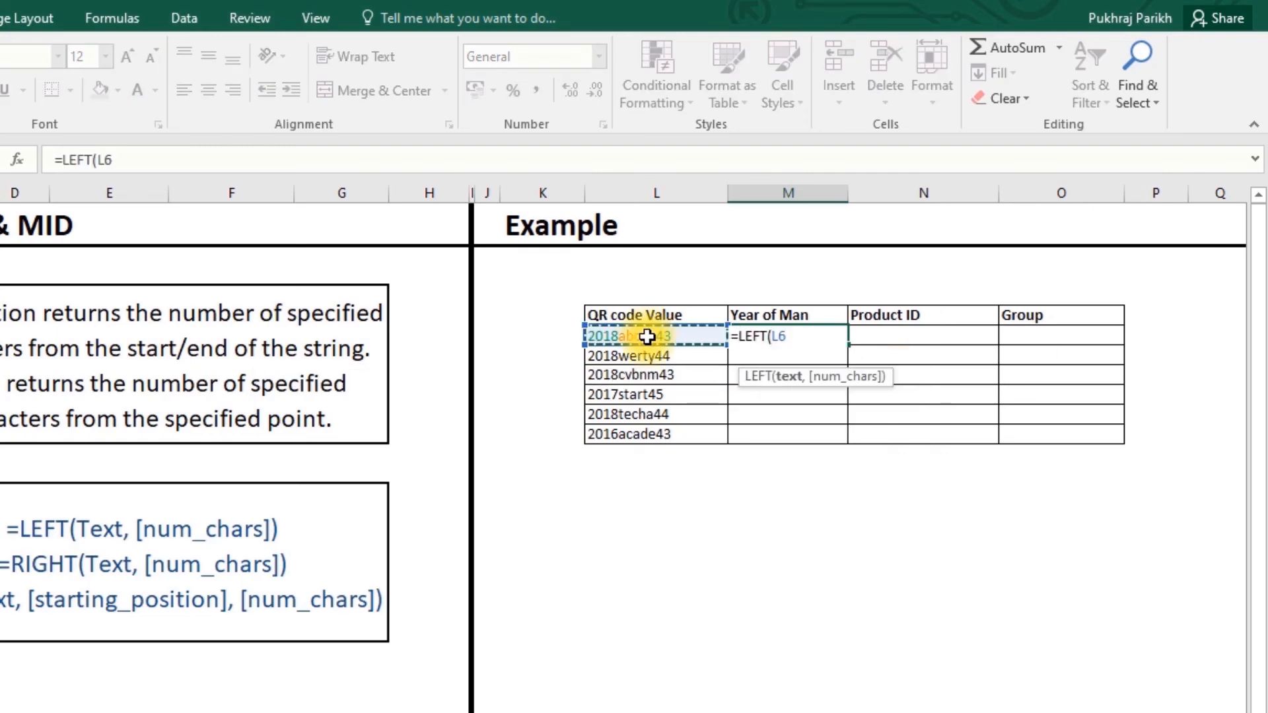
{"action": "type", "text": ","}
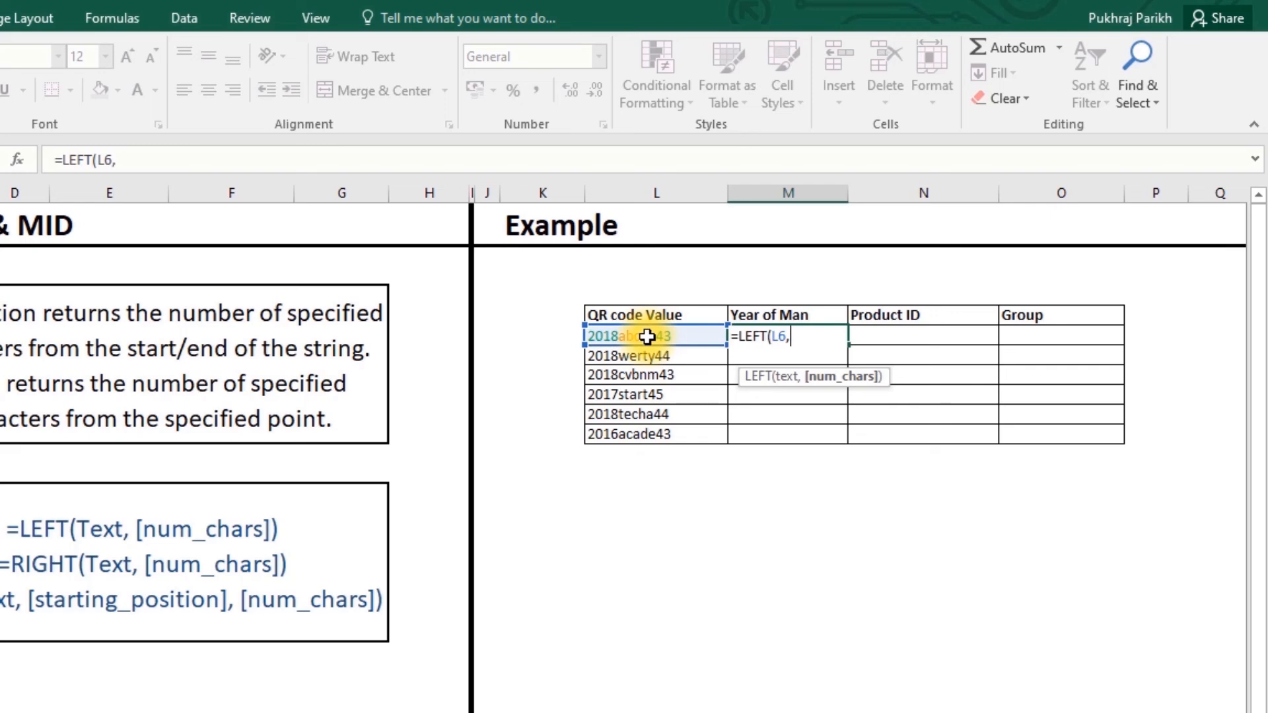
{"action": "type", "text": "4"}
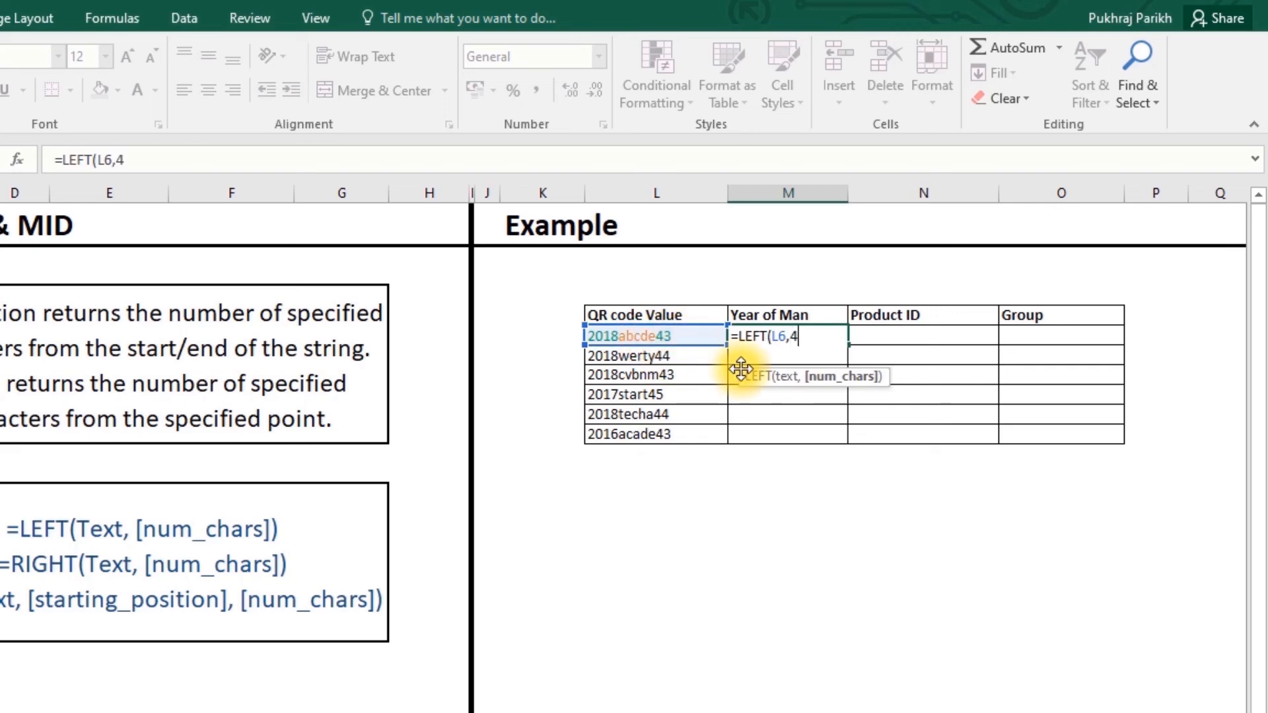
{"action": "type", "text": ")"}
{"action": "key", "text": "Return"}
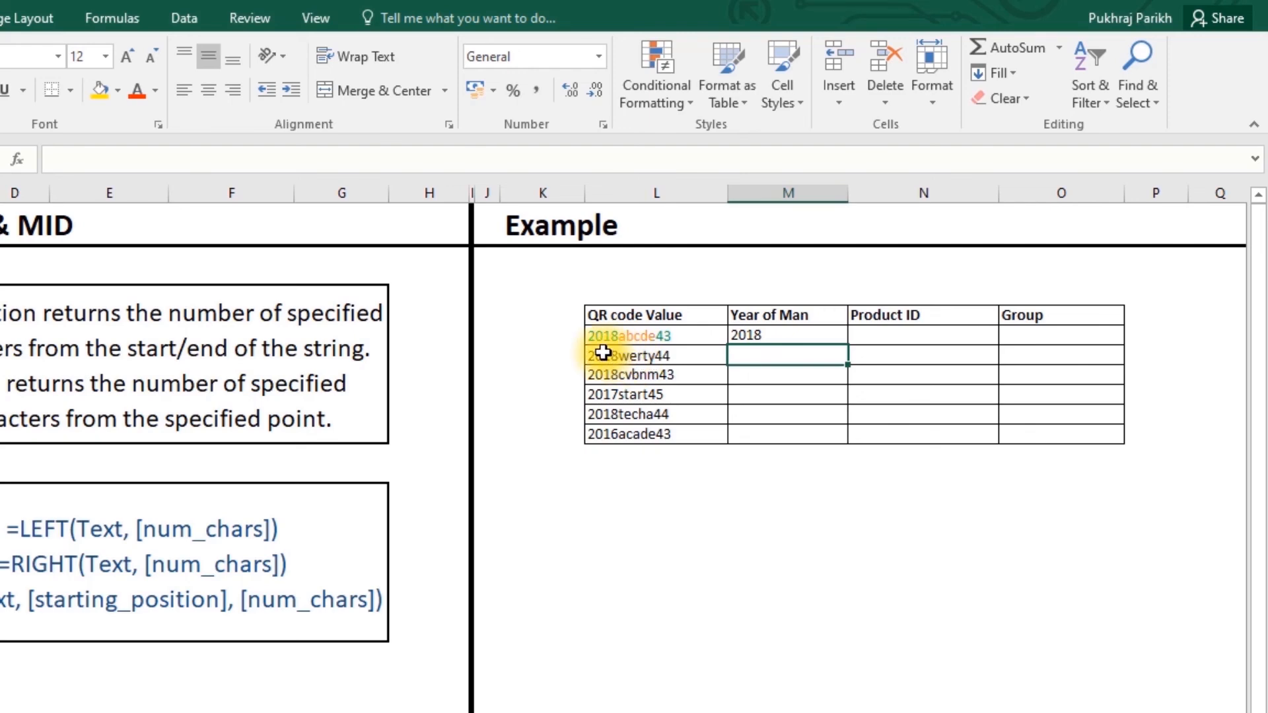
{"action": "left_click", "coordinate": [753, 331]}
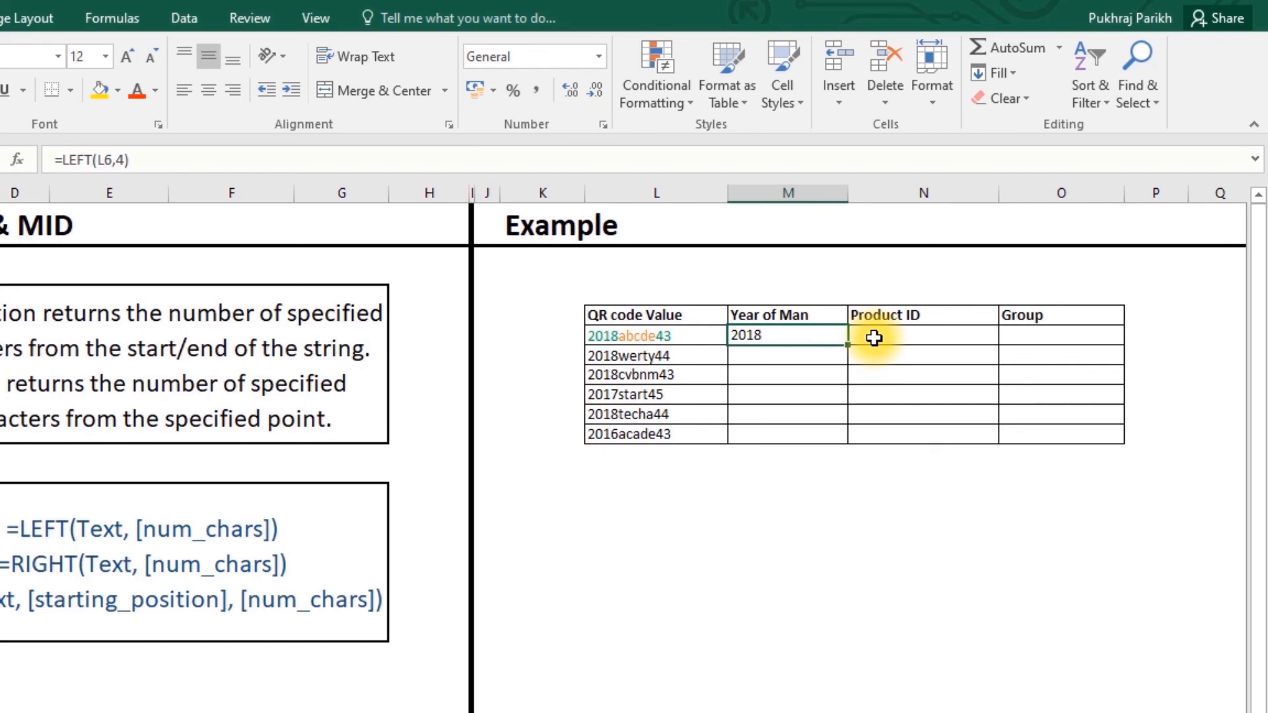
Enter =RIGHT(L6,2) in O6 to extract the Group from the first QR code value
{"action": "left_click", "coordinate": [1016, 333]}
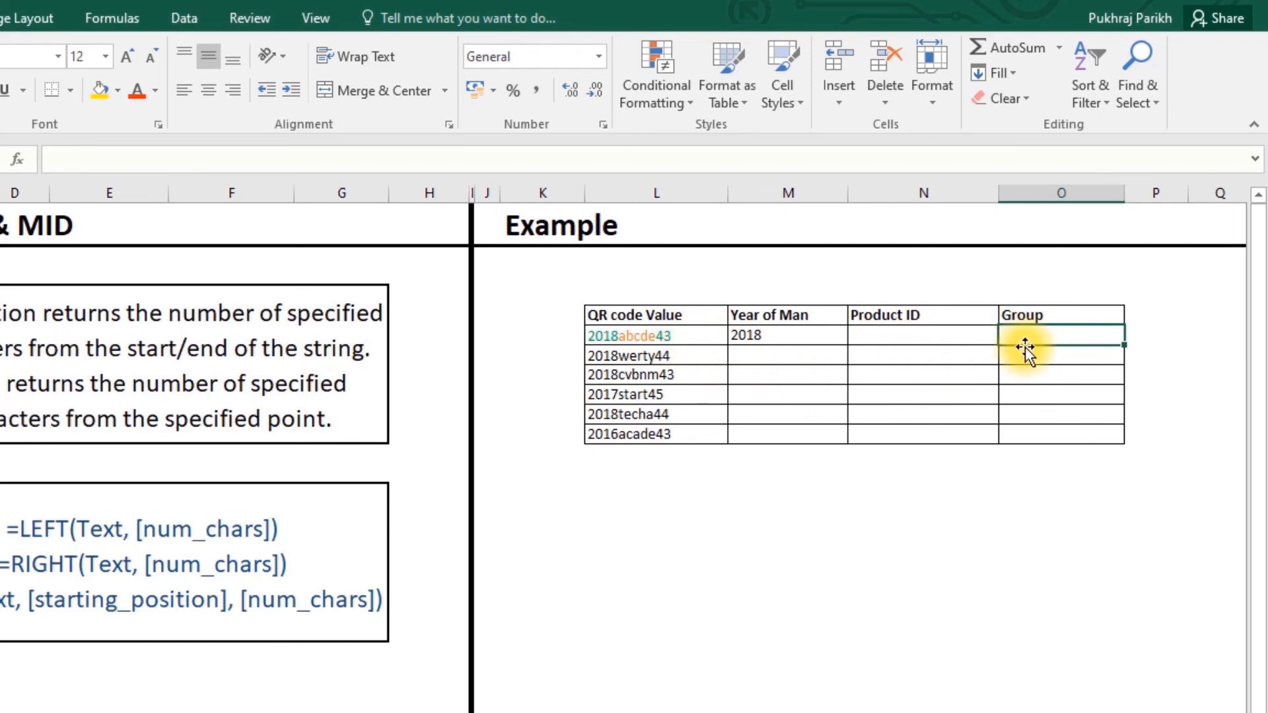
{"action": "type", "text": "=right("}
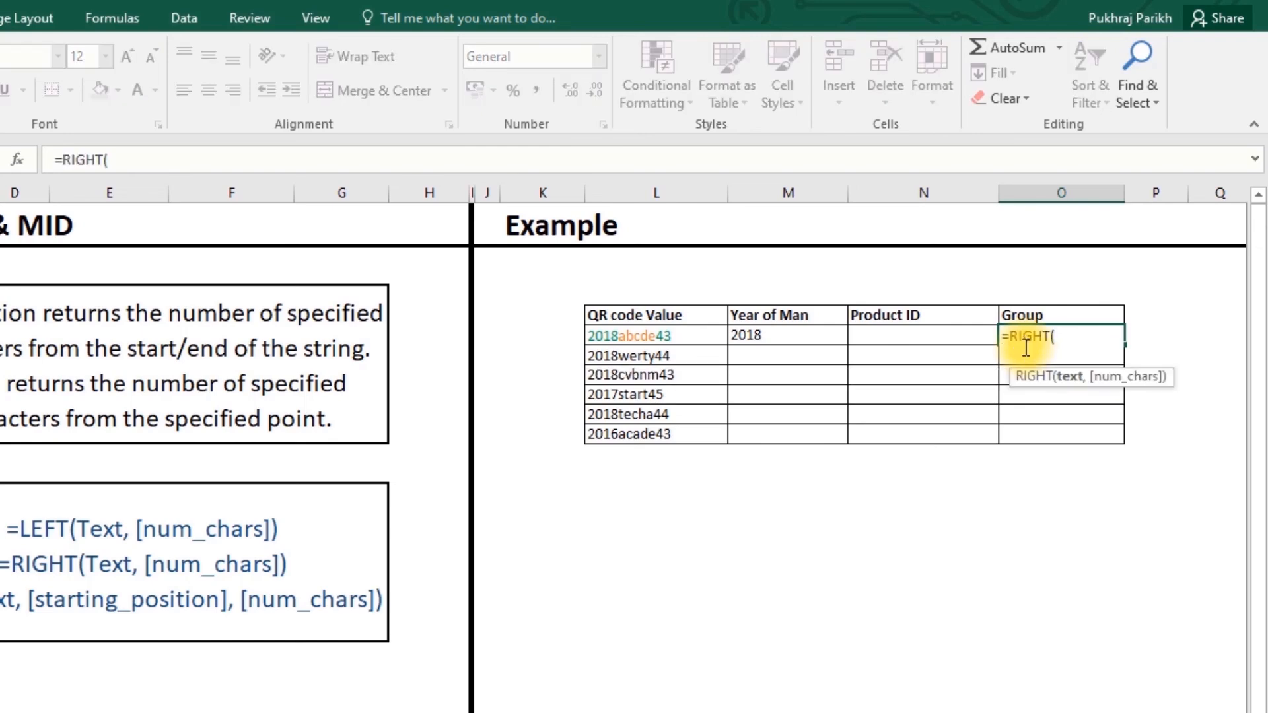
{"action": "left_click", "coordinate": [662, 339]}
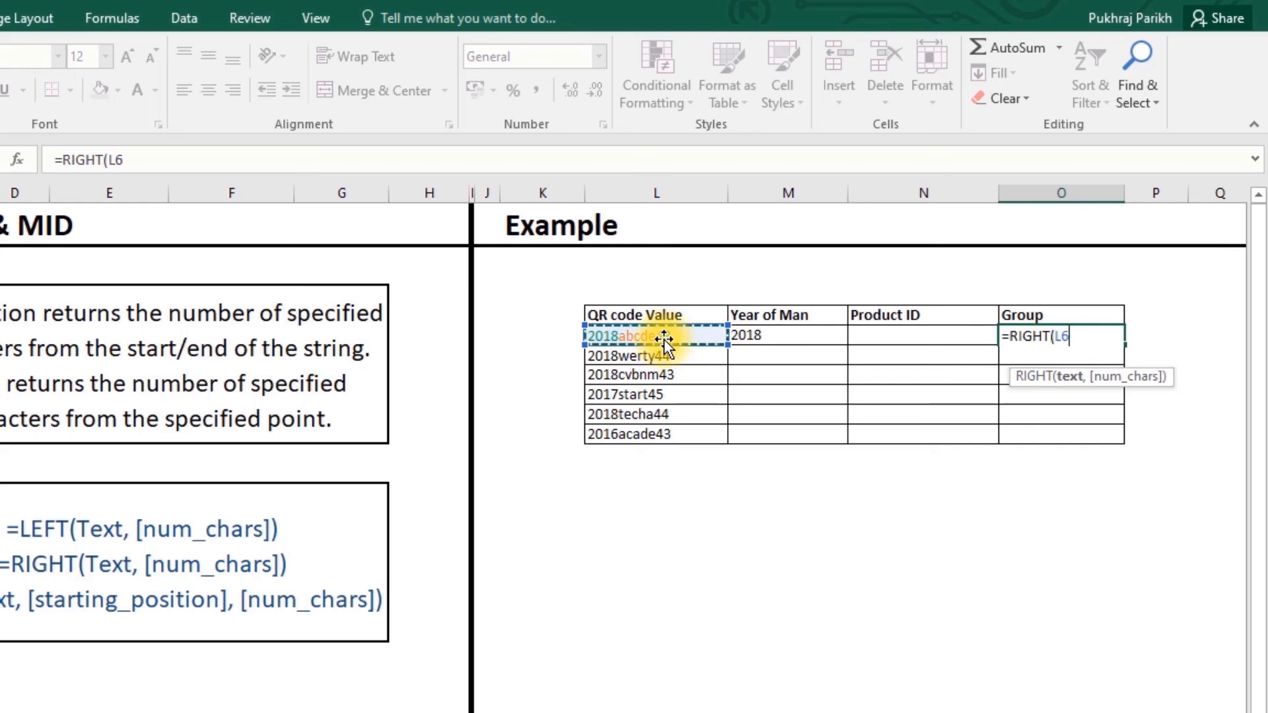
{"action": "type", "text": ",2"}
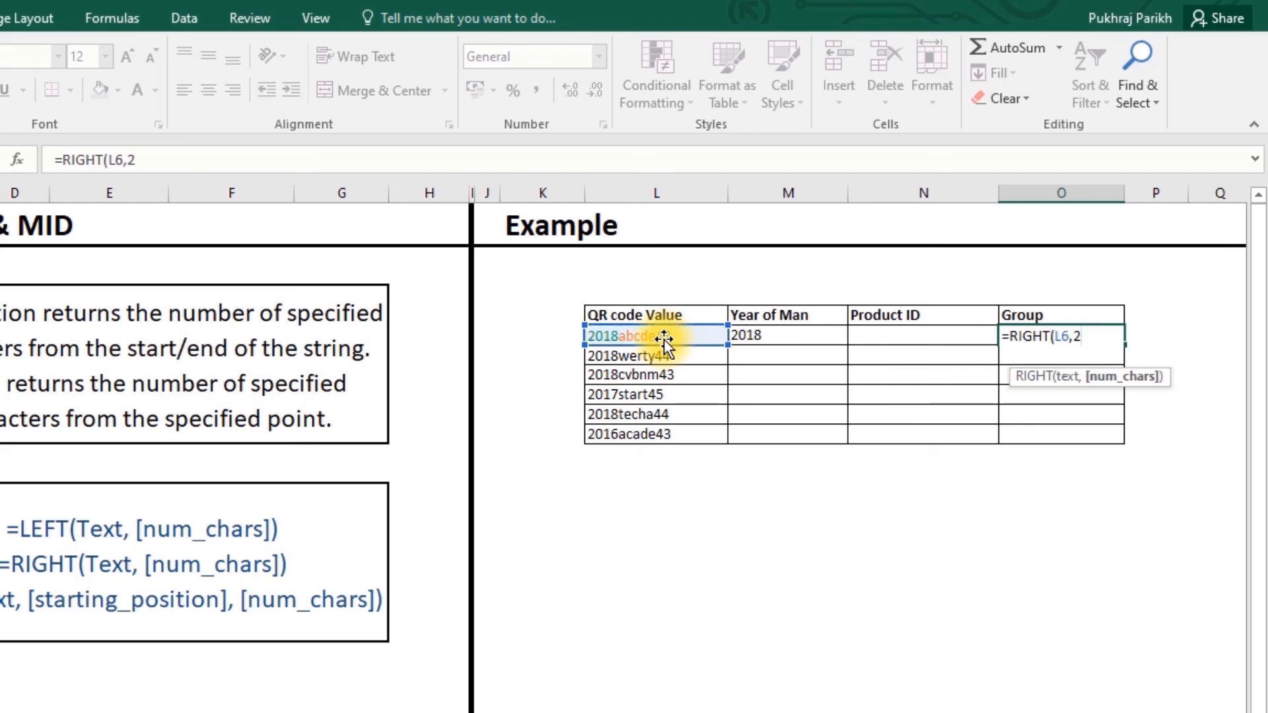
{"action": "key", "text": "Return"}
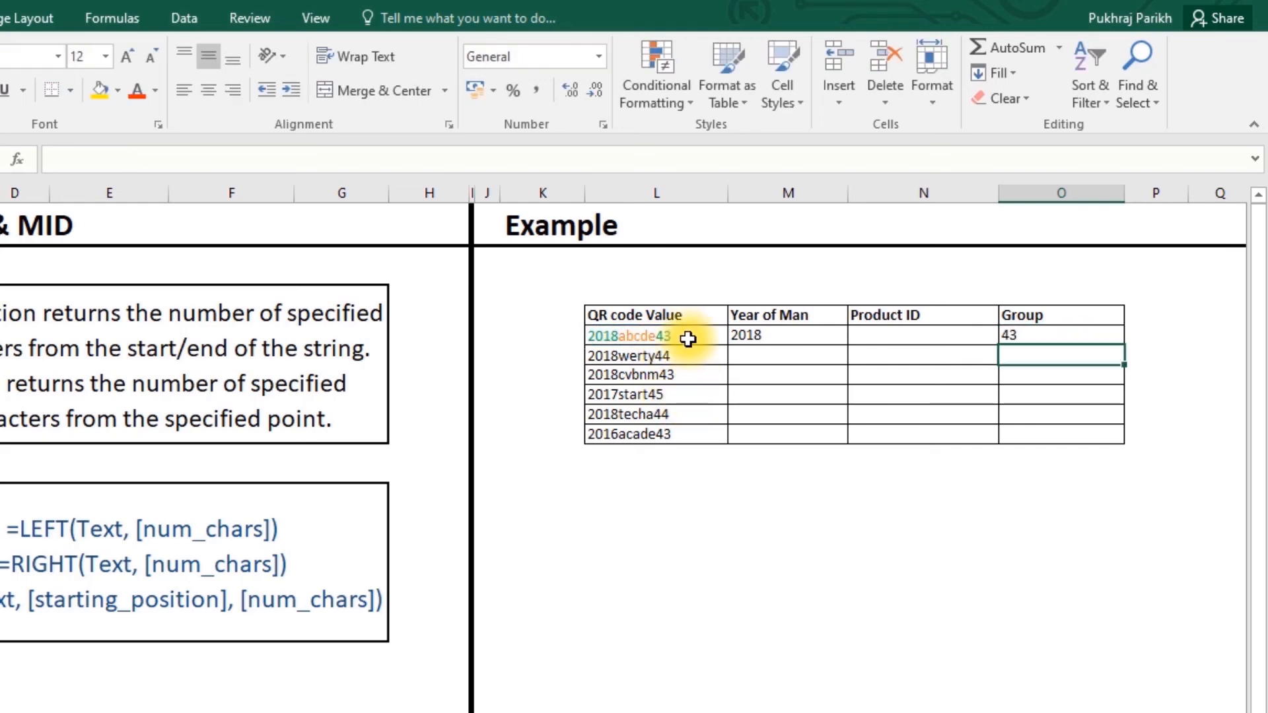
Enter =MID(L6,5,5) in N6 to extract the Product ID from the first QR code value
{"action": "left_click", "coordinate": [687, 335]}
{"action": "left_click", "coordinate": [876, 342]}
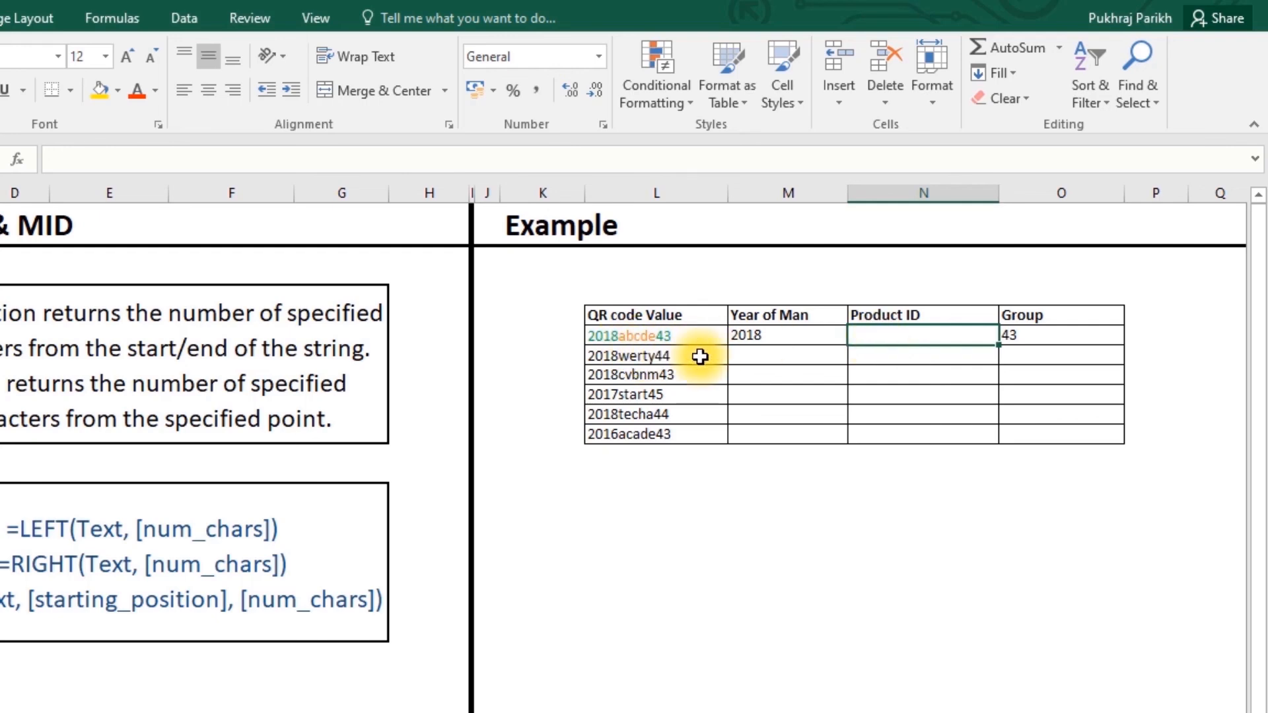
{"action": "type", "text": "=mid"}
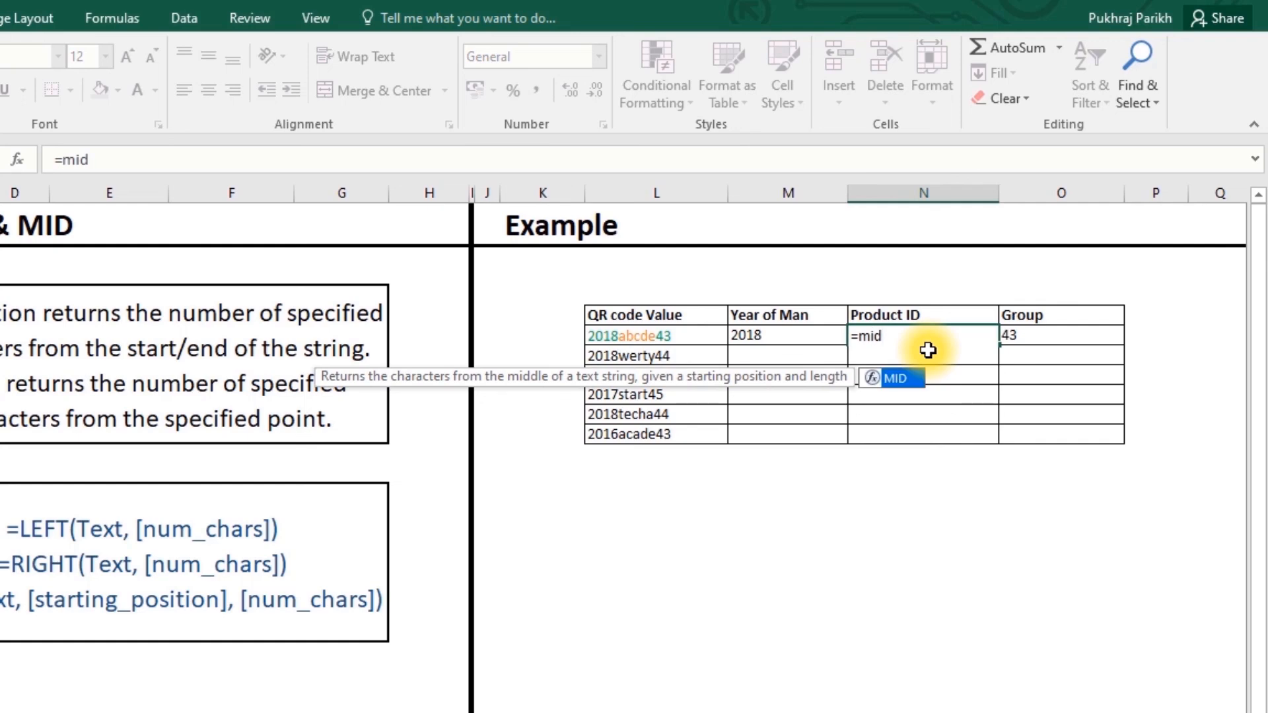
{"action": "double_click", "coordinate": [889, 378]}
{"action": "left_click", "coordinate": [652, 337]}
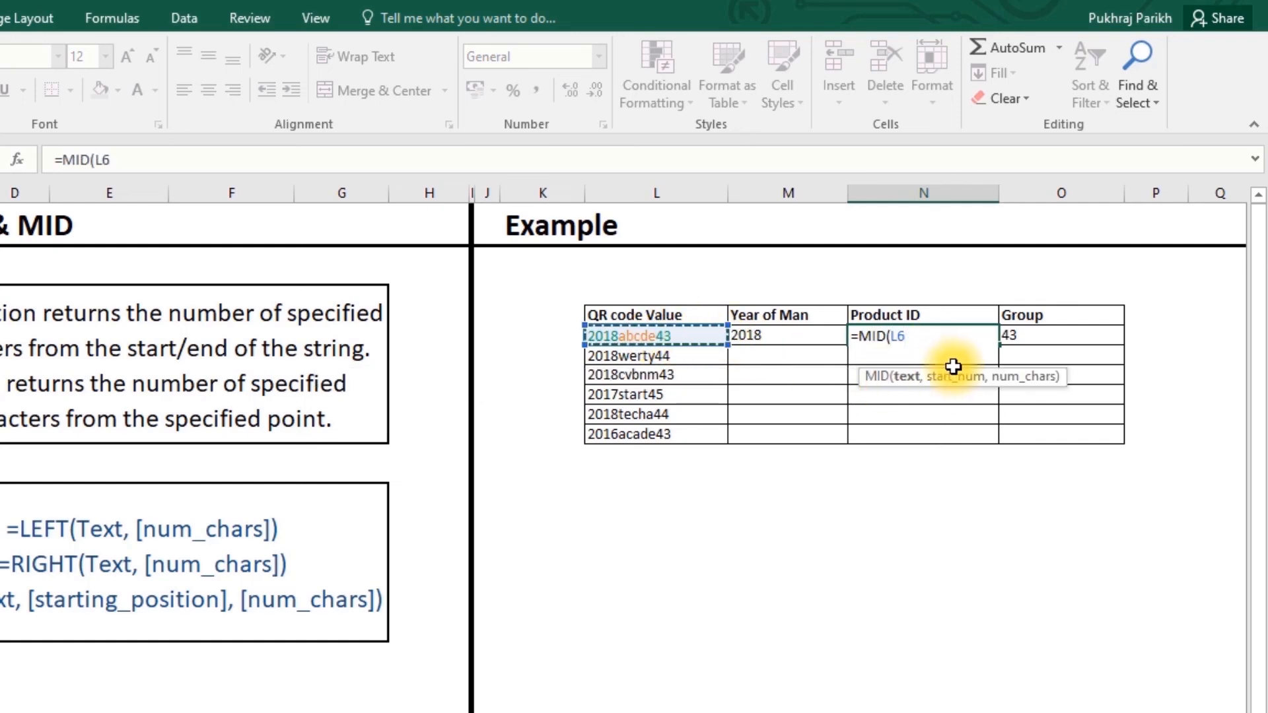
{"action": "type", "text": ","}
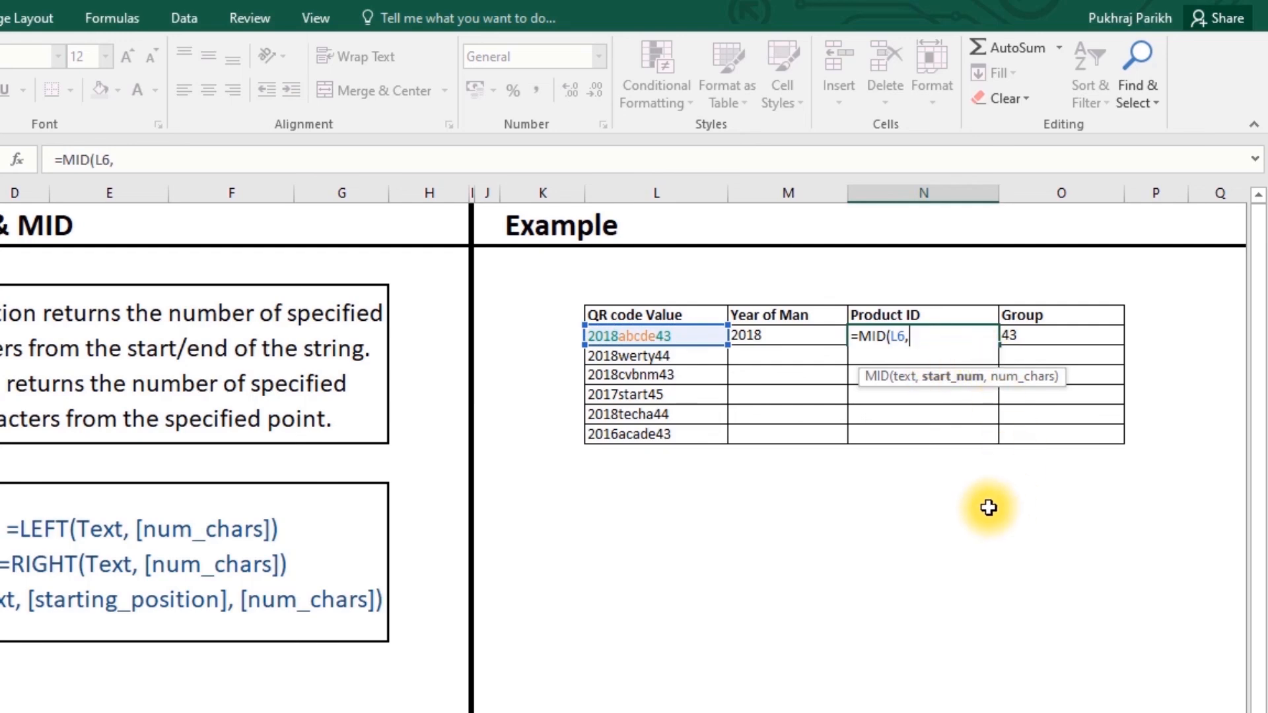
{"action": "type", "text": "5,"}
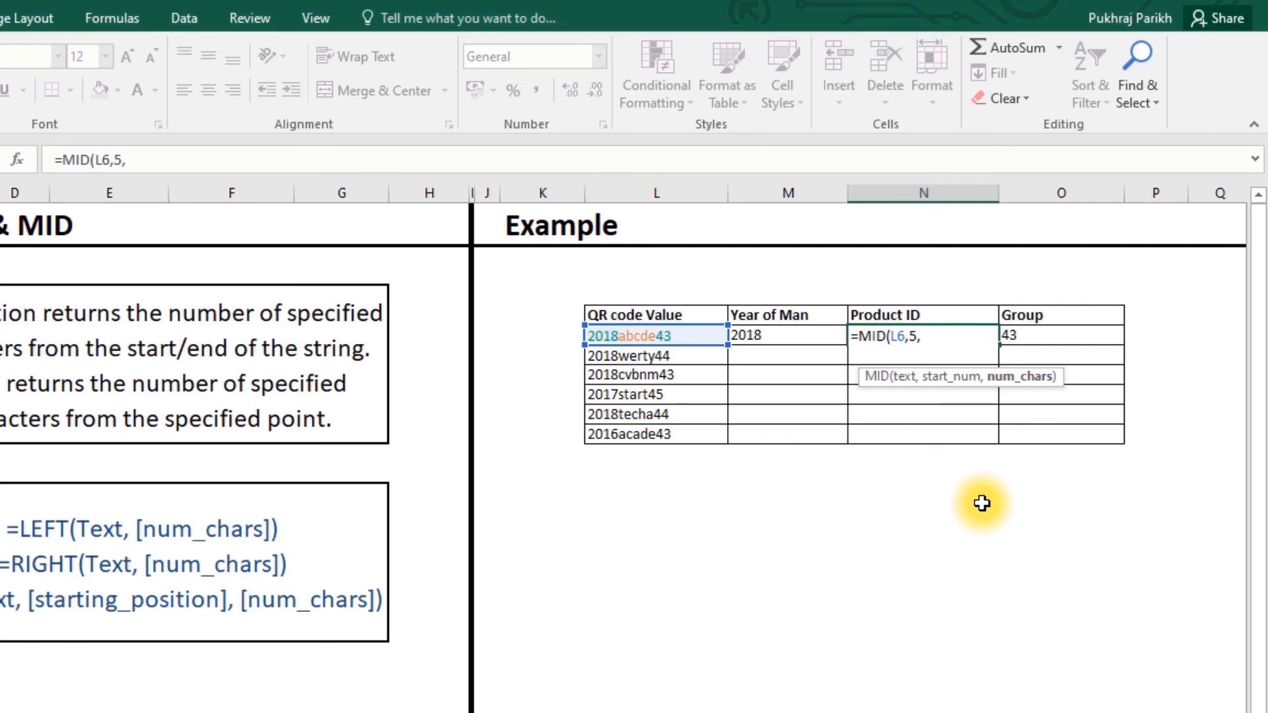
{"action": "type", "text": "5"}
{"action": "key", "text": "Return"}
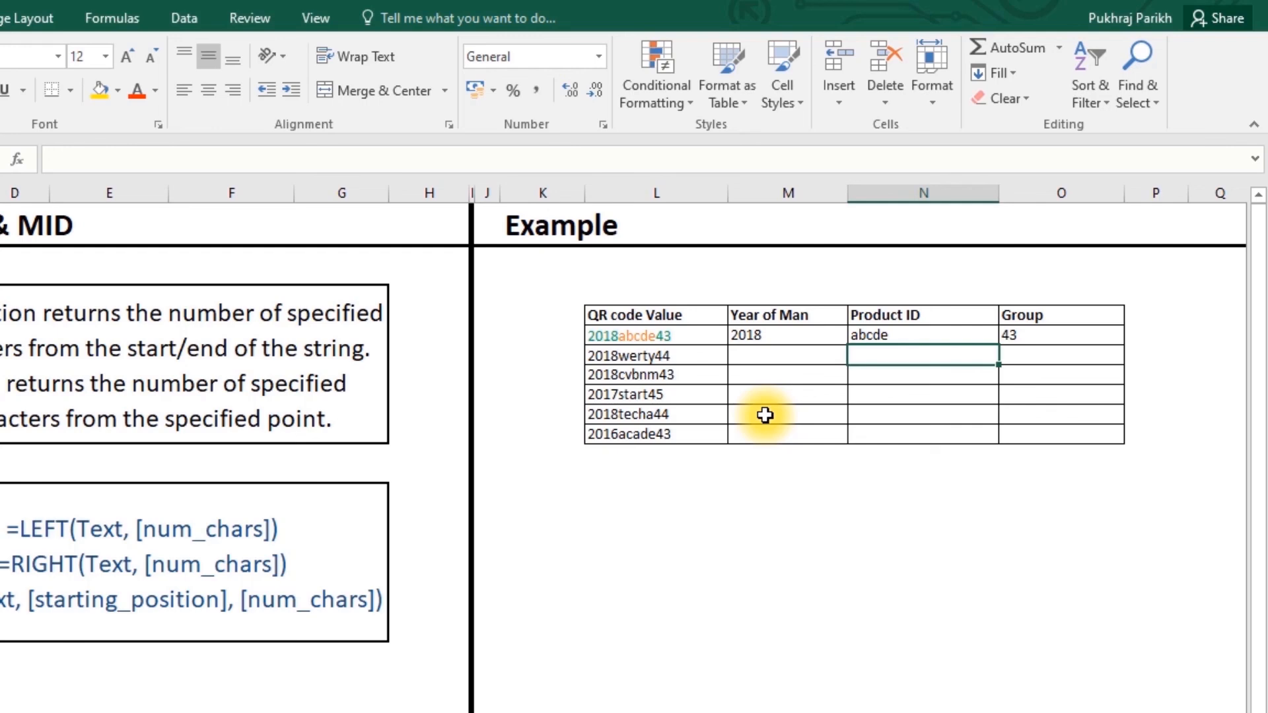
Fill the LEFT, MID and RIGHT formulas in M6:O6 down to row 11, then deselect the range
{"action": "left_click_drag", "start_coordinate": [793, 337], "coordinate": [1115, 340]}
{"action": "double_click", "coordinate": [1128, 342]}
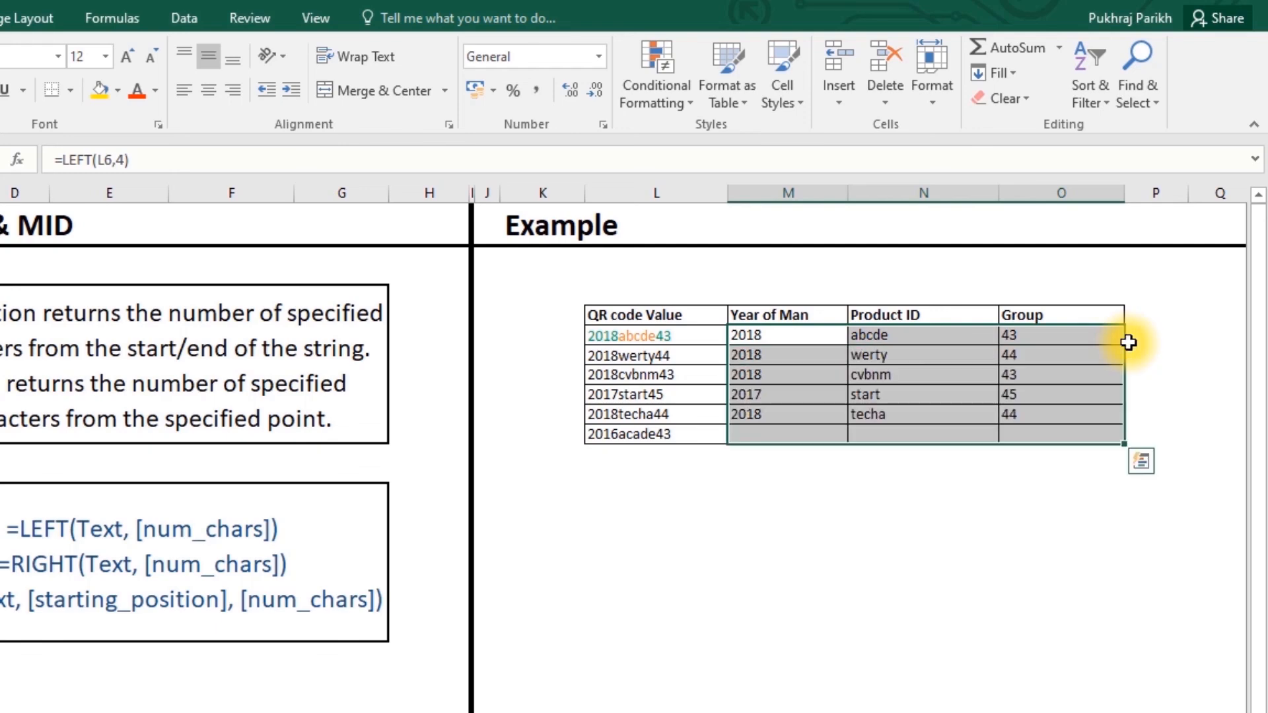
{"action": "left_click", "coordinate": [1204, 320]}
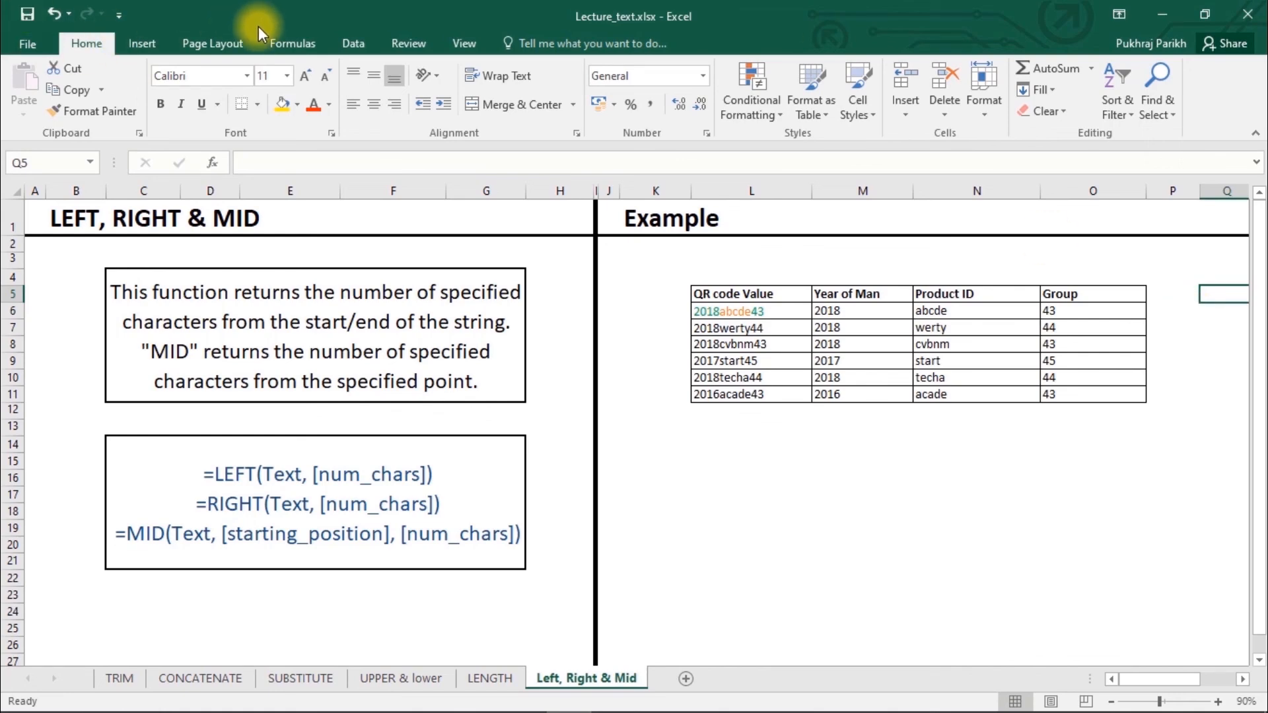
Show the list of text functions available in the function library
{"action": "left_click", "coordinate": [280, 39]}
{"action": "left_click", "coordinate": [267, 97]}
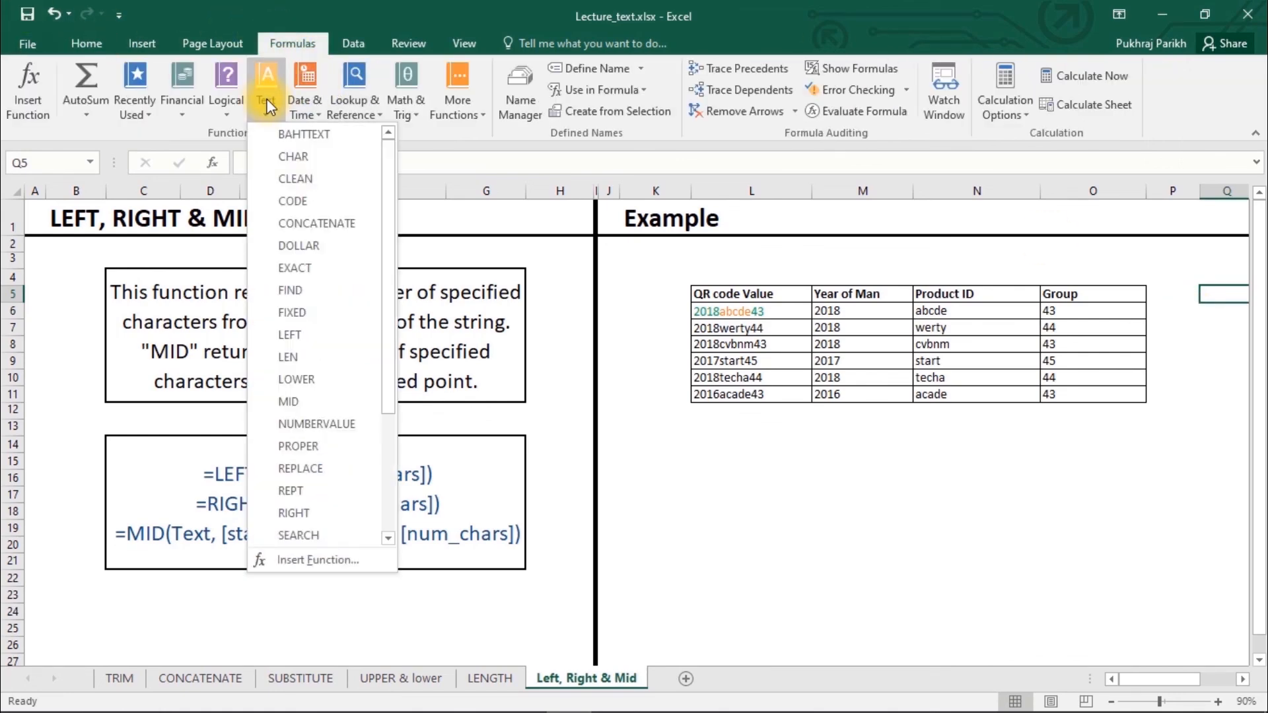